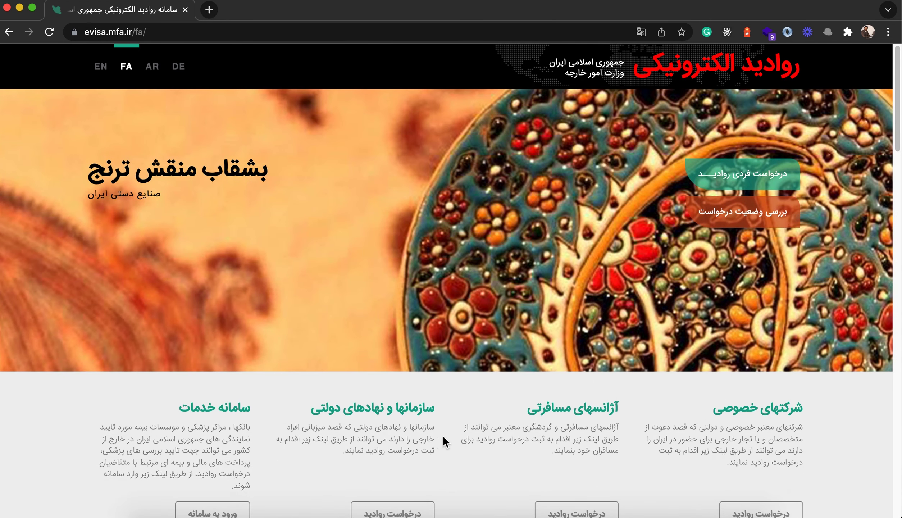
# Step: Open the Iran Visa folder in Finder and Quick Look the passport copy image
pyautogui.scroll(-6, 451, 408)
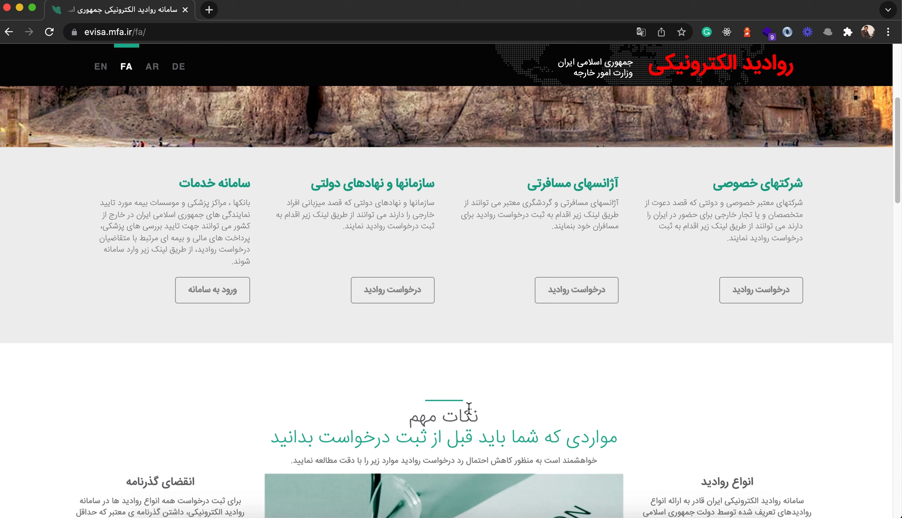
pyautogui.scroll(6, 326, 232)
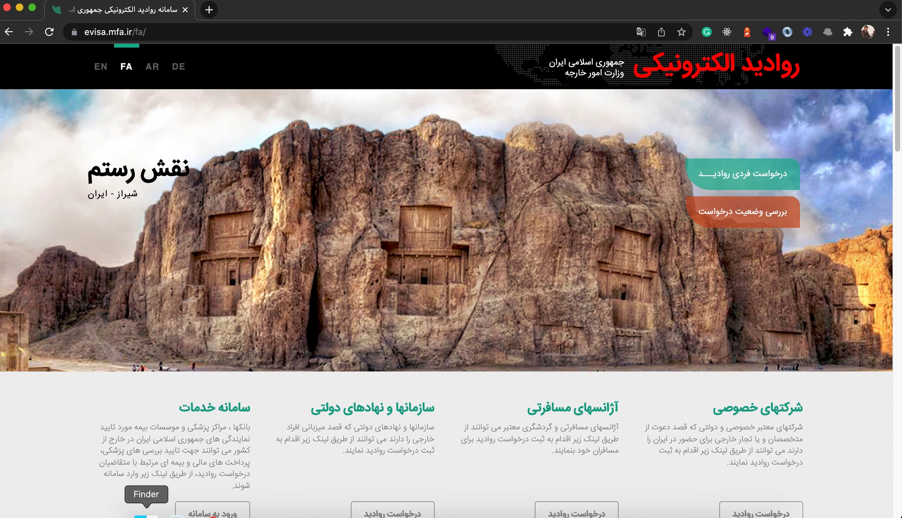
pyautogui.click(146, 512)
pyautogui.click(602, 270)
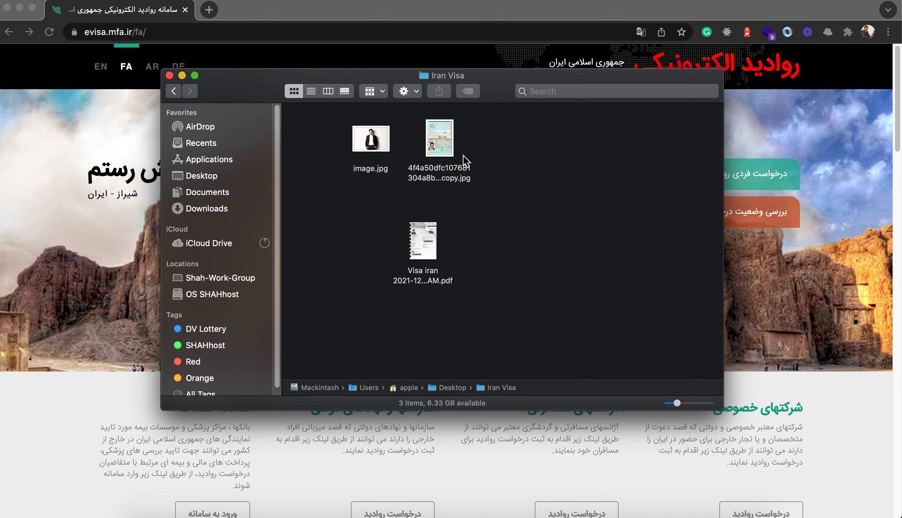
pyautogui.click(435, 135)
pyautogui.press('space')
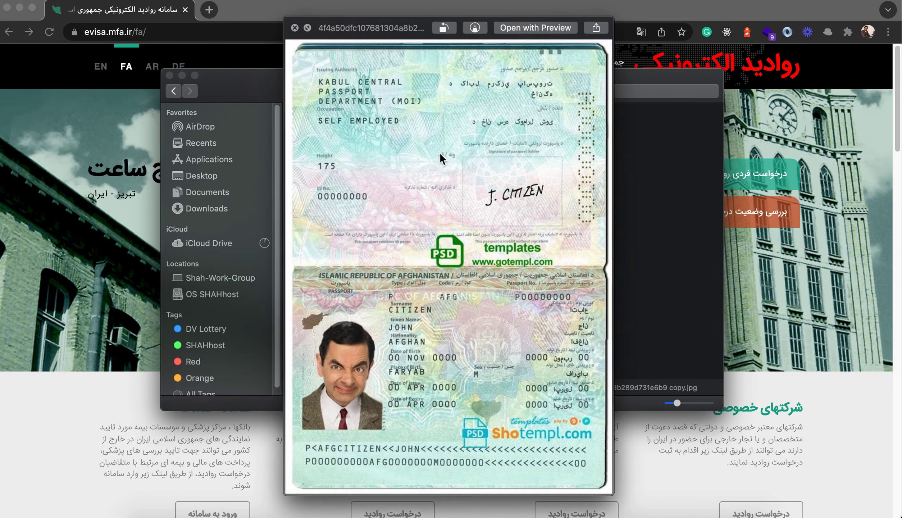
pyautogui.press('space')
# Step: Preview the personal photo image.jpg, then select both images and return to Chrome
pyautogui.click(359, 140)
pyautogui.press('space')
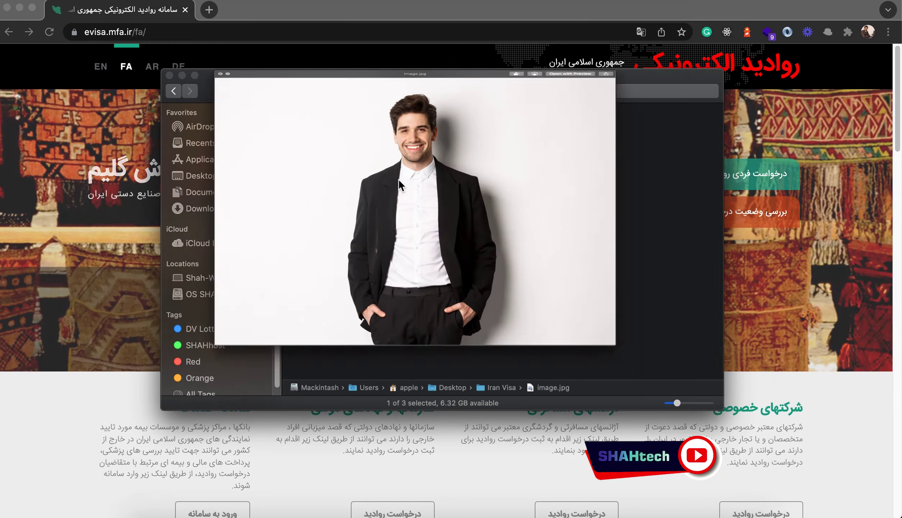
pyautogui.press('space')
pyautogui.moveTo(528, 157); pyautogui.dragTo(385, 156)
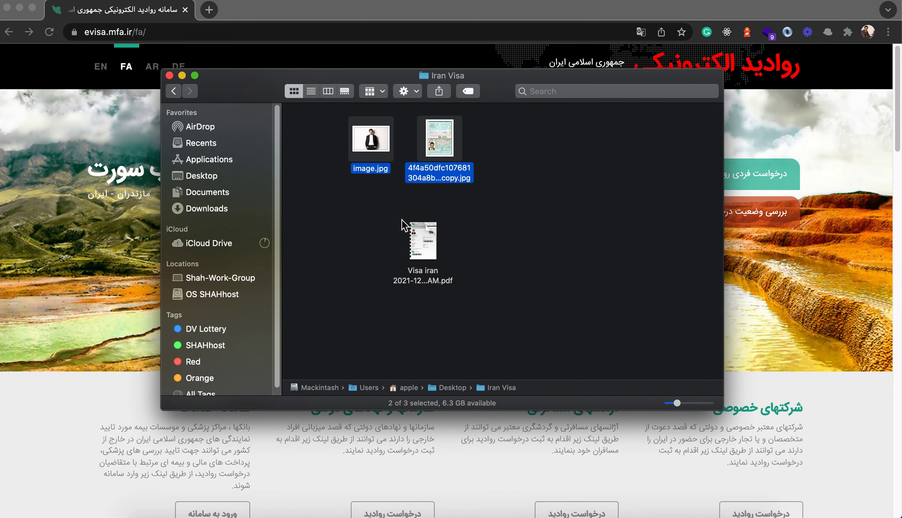
pyautogui.click(211, 22)
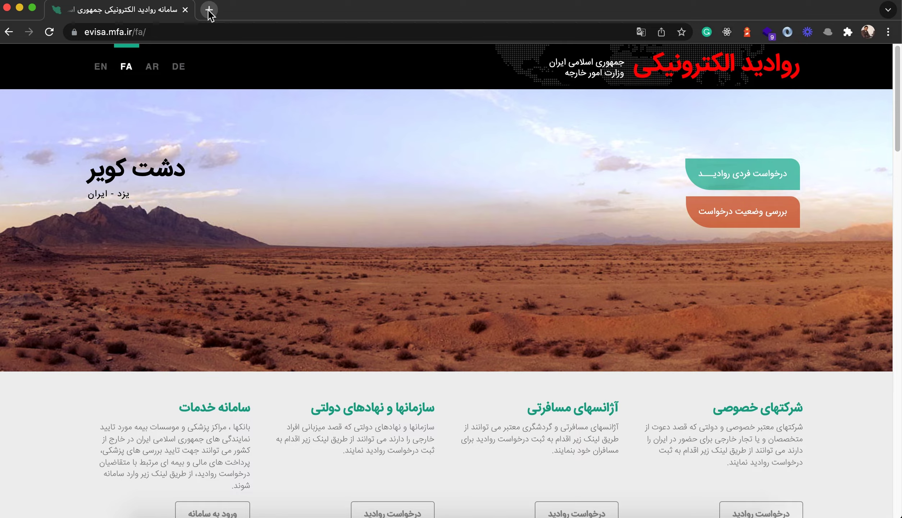
# Step: Search Google for 'iran online visa' in a new tab and open the evisa.mfa.ir result
pyautogui.click(209, 10)
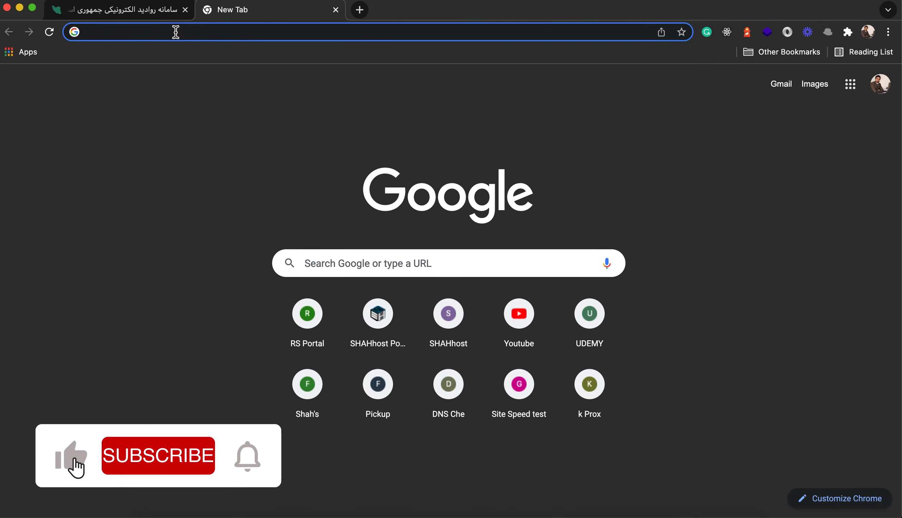
pyautogui.write('iran online visa')
pyautogui.press('Return')
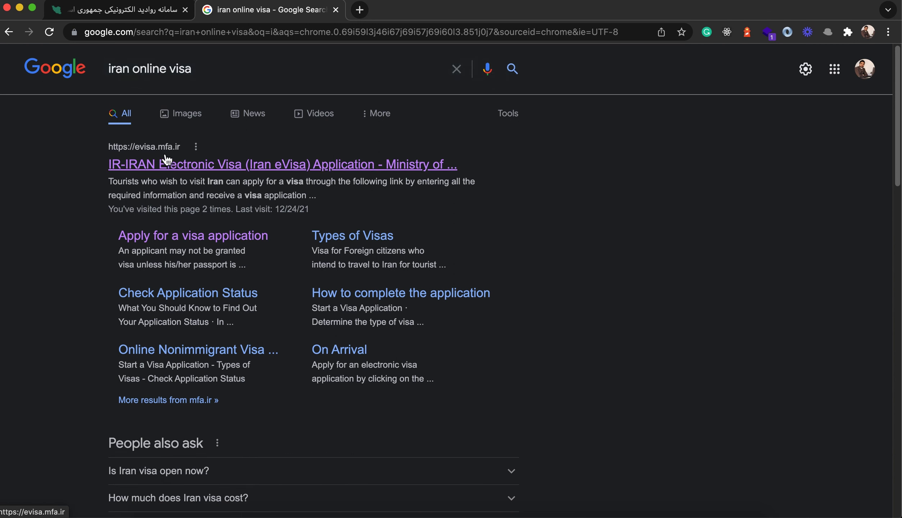
pyautogui.click(192, 164)
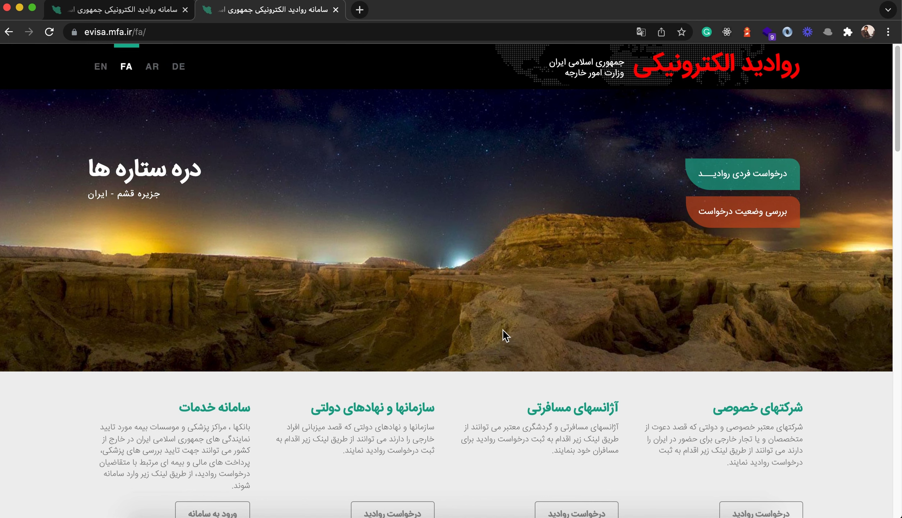
# Step: Open the individual visa request (درخواست فردی روادید) page
pyautogui.scroll(-9, 472, 345)
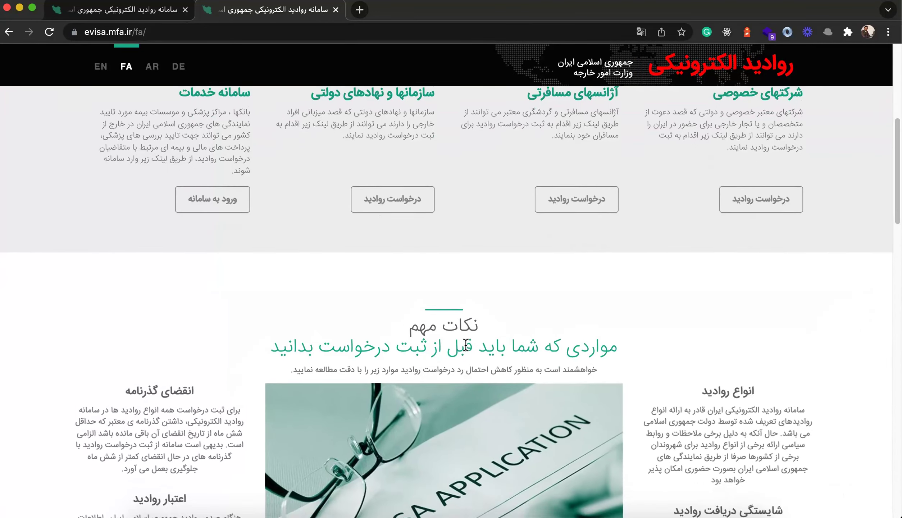
pyautogui.scroll(-15, 465, 345)
pyautogui.scroll(10, 459, 322)
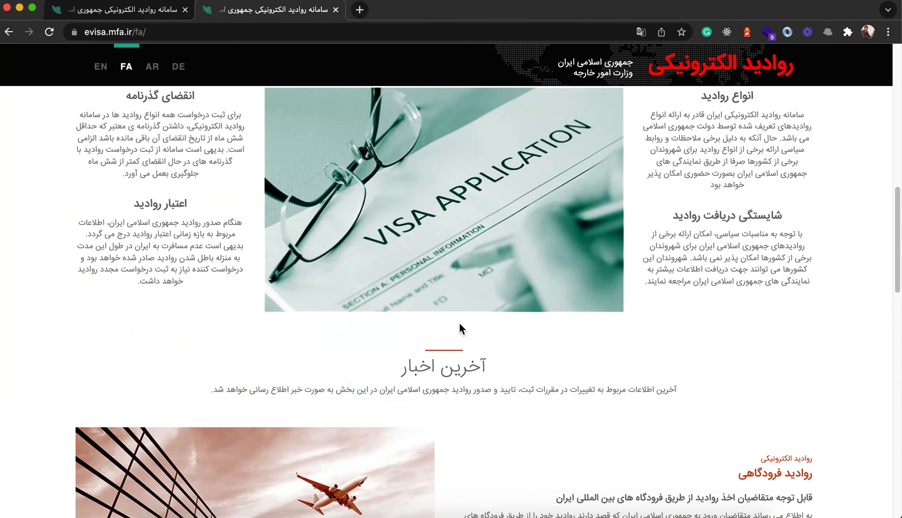
pyautogui.scroll(12, 462, 329)
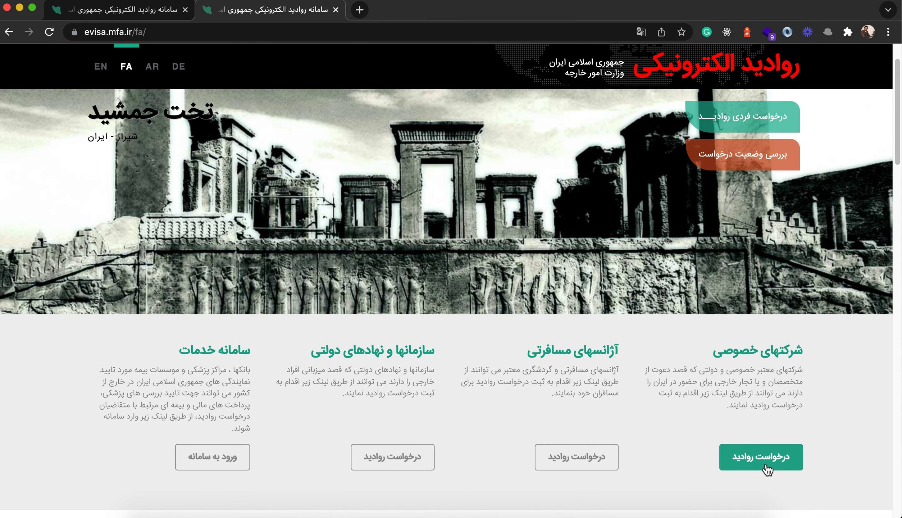
pyautogui.scroll(2, 741, 216)
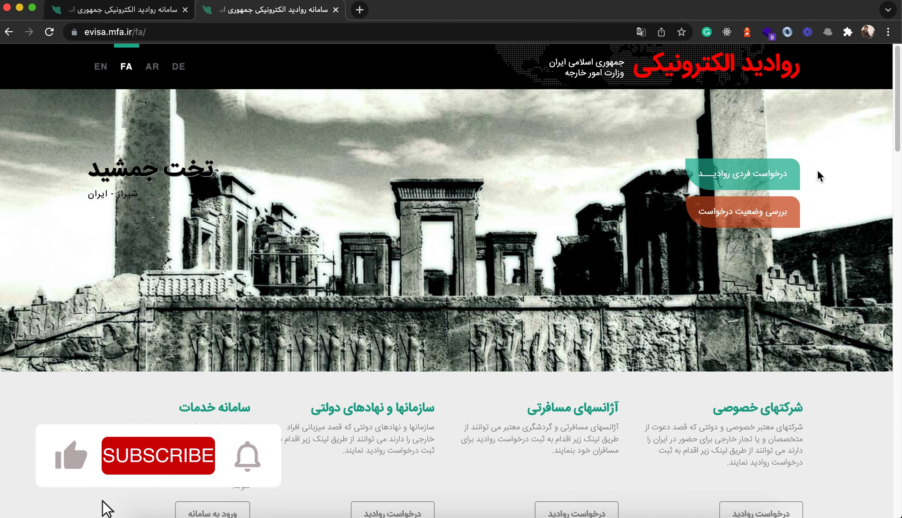
pyautogui.click(740, 177)
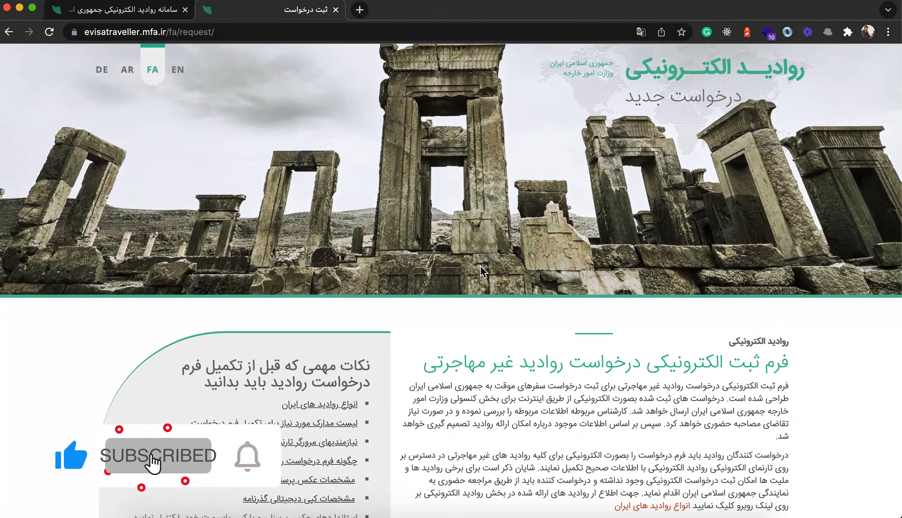
# Step: Switch the request page to English and start a new visa application
pyautogui.scroll(-10, 480, 251)
pyautogui.scroll(15, 477, 233)
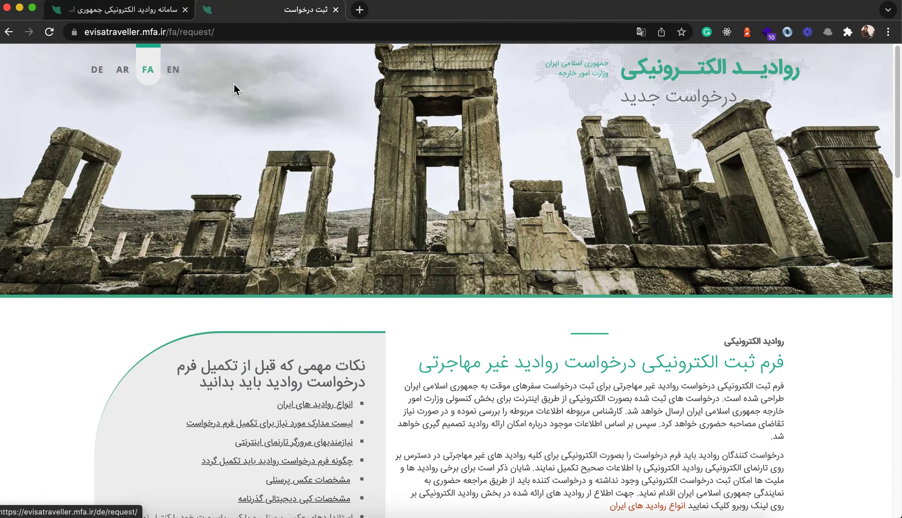
pyautogui.click(177, 72)
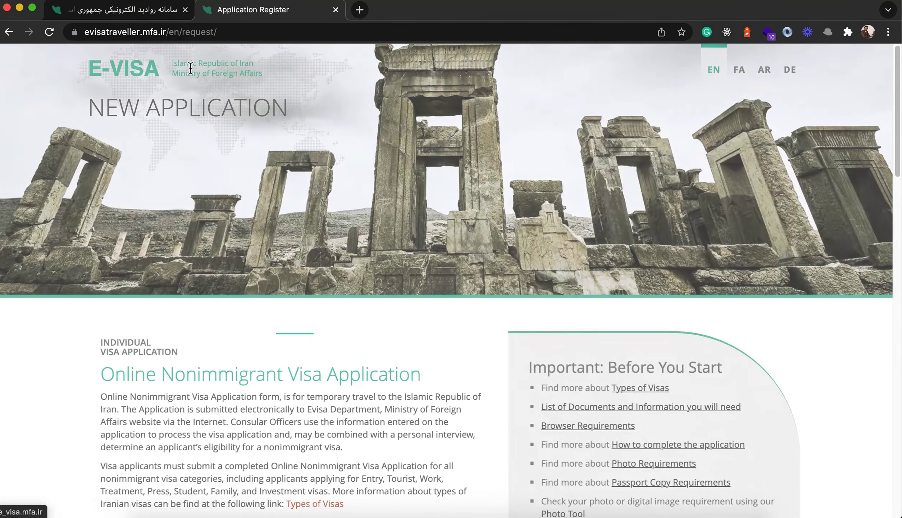
pyautogui.scroll(-12, 580, 312)
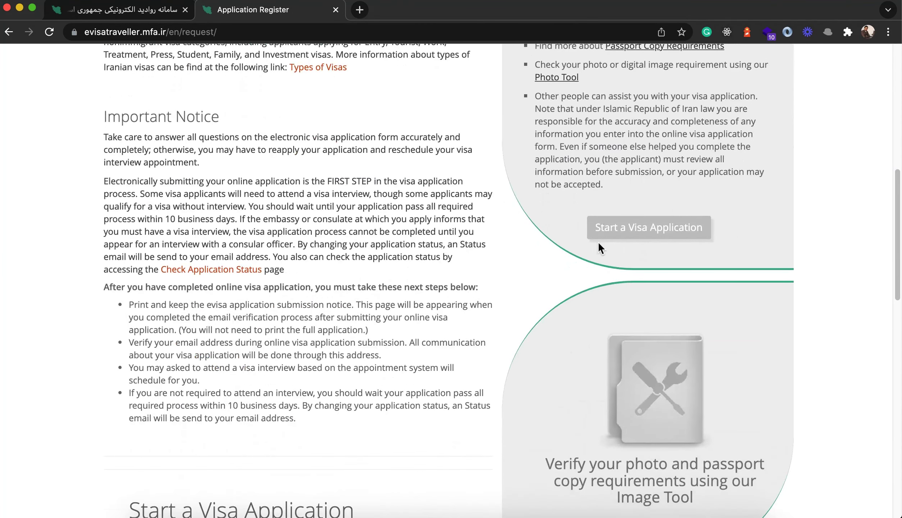
pyautogui.click(635, 232)
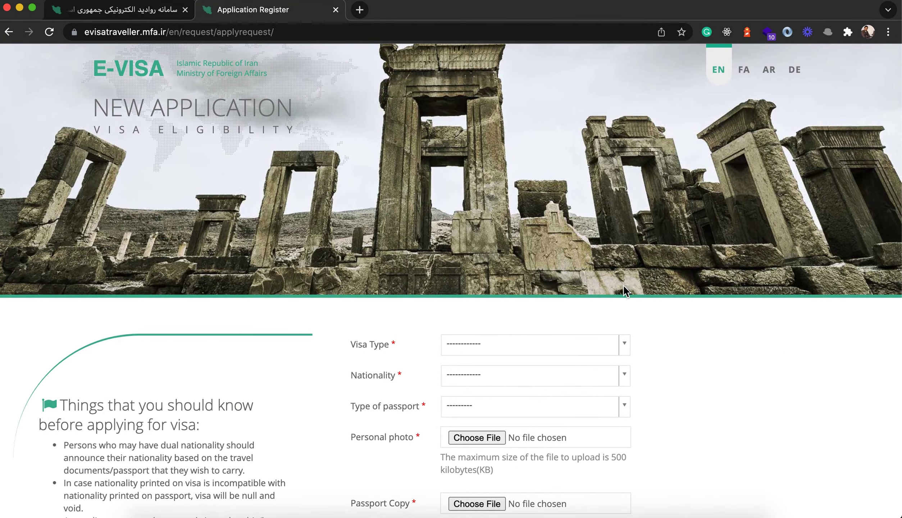
# Step: Choose Tourist as the visa type
pyautogui.scroll(-7, 625, 291)
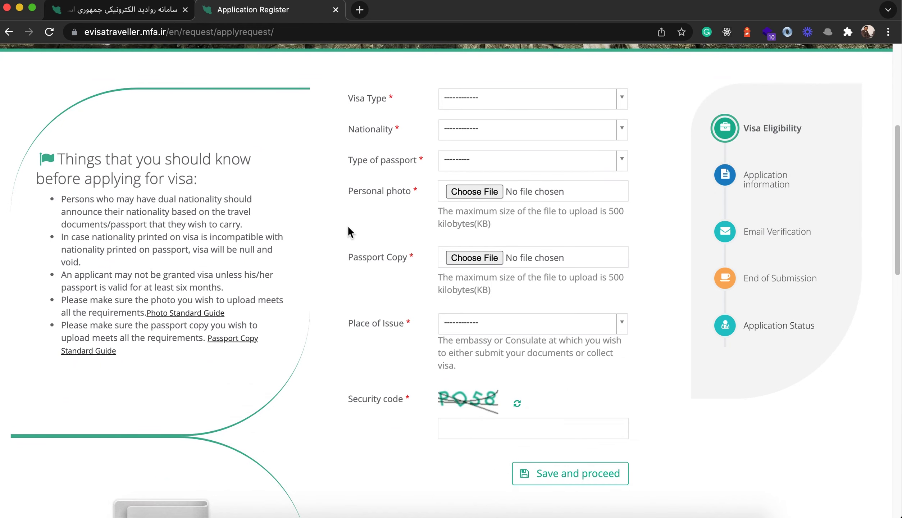
pyautogui.scroll(1, 349, 232)
pyautogui.click(513, 154)
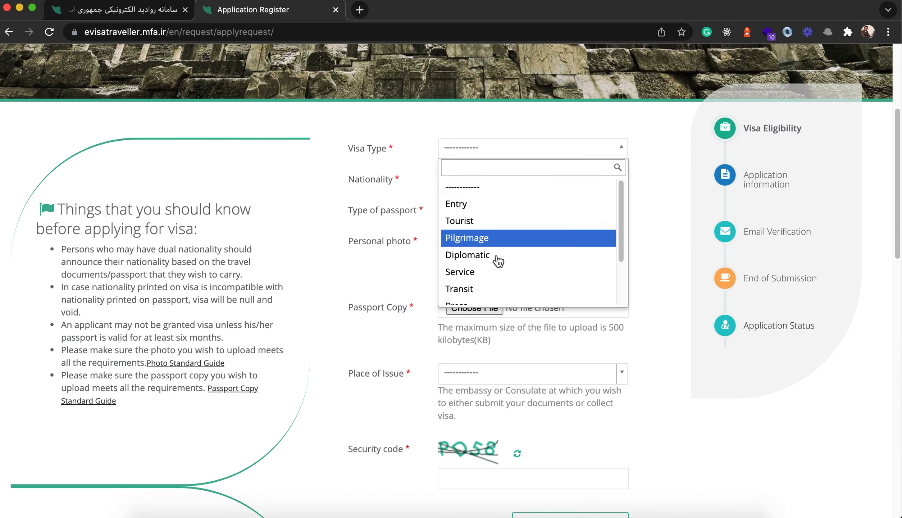
pyautogui.scroll(-2, 499, 268)
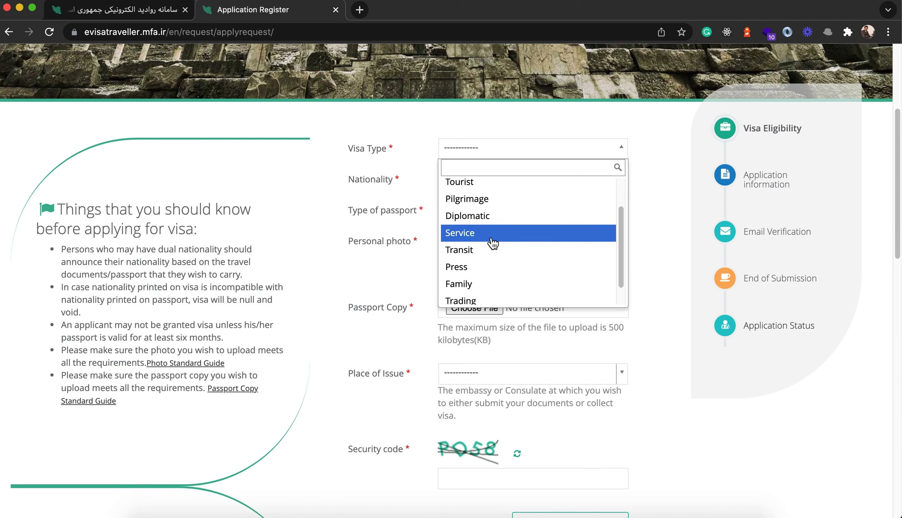
pyautogui.scroll(1, 493, 227)
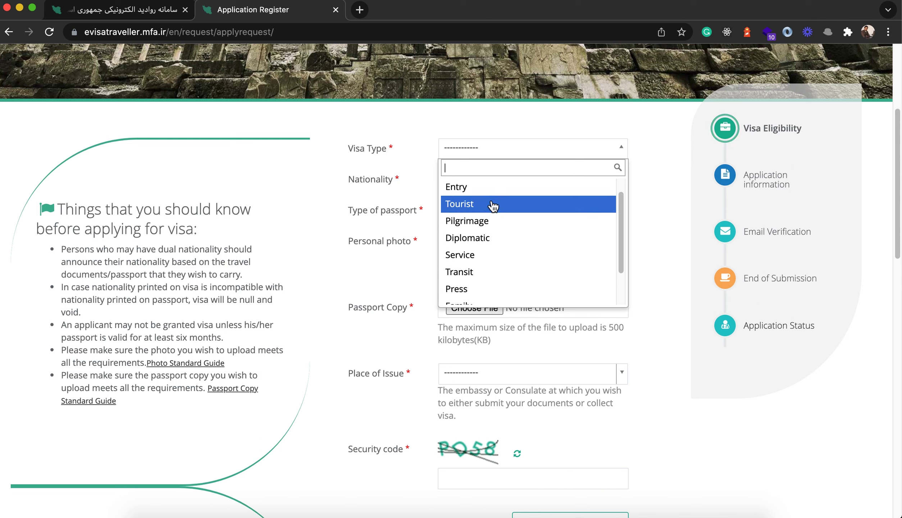
pyautogui.click(483, 206)
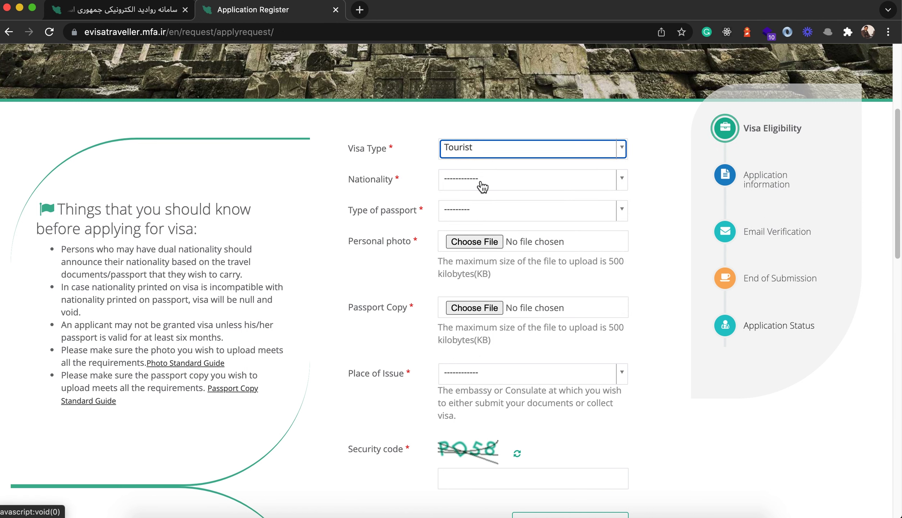
# Step: Set nationality to Afghanistan and passport type to Ordinary, then open the Photo Standard Guide
pyautogui.click(481, 186)
pyautogui.click(481, 237)
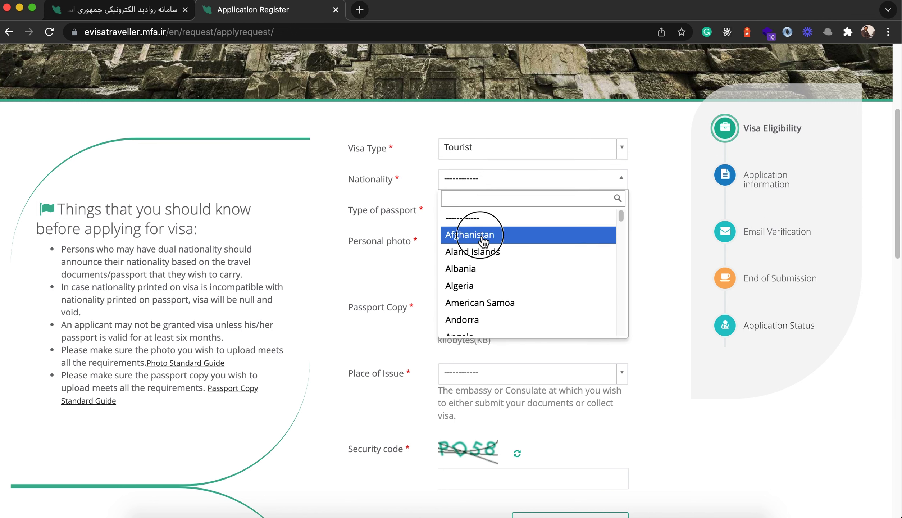
pyautogui.click(464, 216)
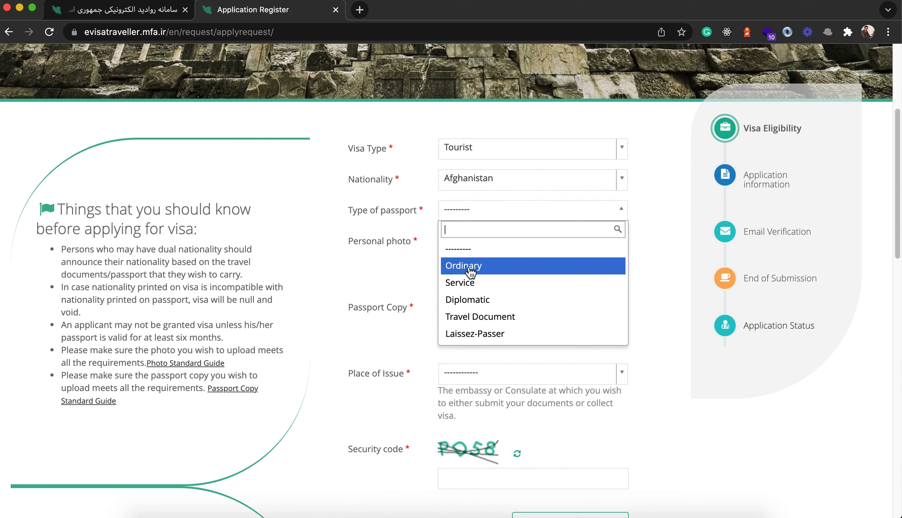
pyautogui.click(469, 271)
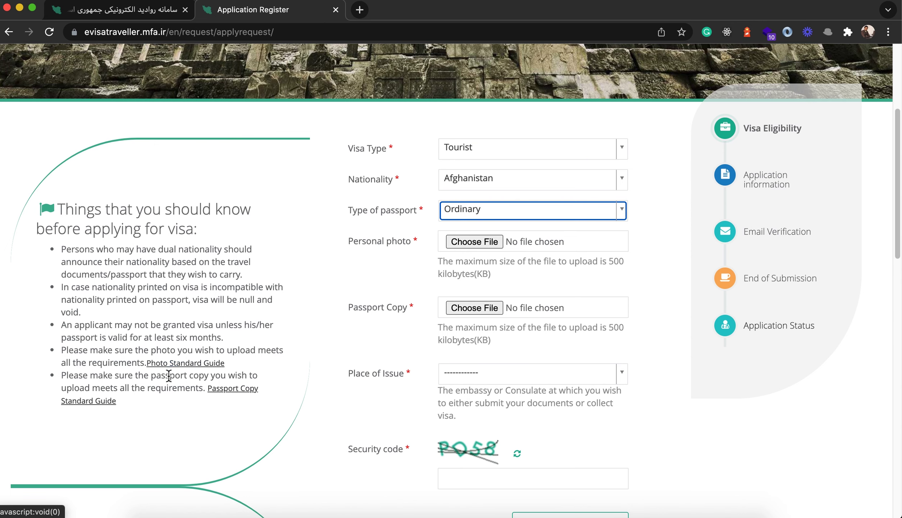
pyautogui.click(175, 363)
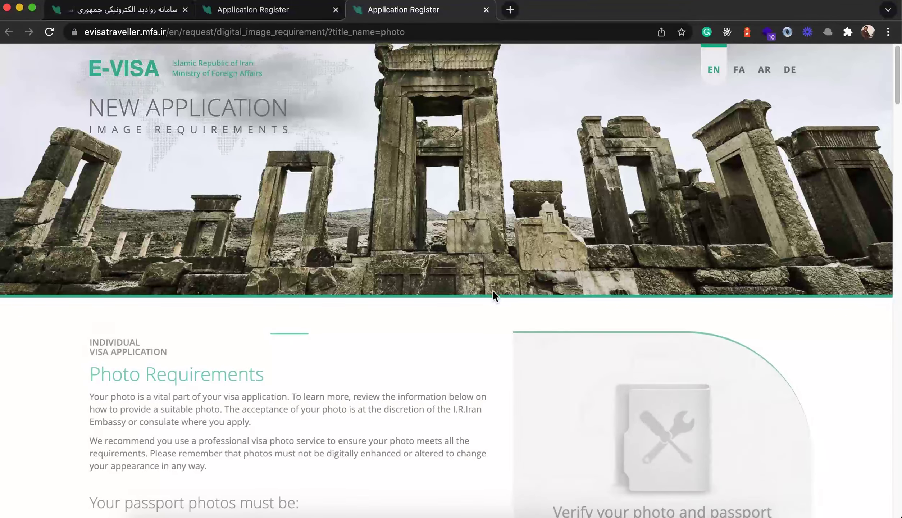
pyautogui.scroll(-10, 475, 284)
pyautogui.moveTo(169, 161); pyautogui.dragTo(185, 161)
pyautogui.moveTo(272, 160); pyautogui.dragTo(289, 161)
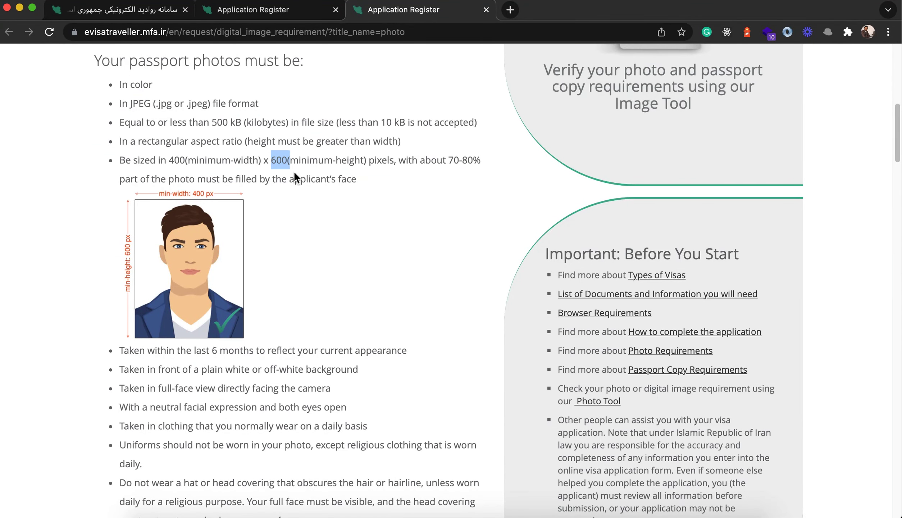
pyautogui.moveTo(213, 123); pyautogui.dragTo(230, 123)
pyautogui.doubleClick(386, 122)
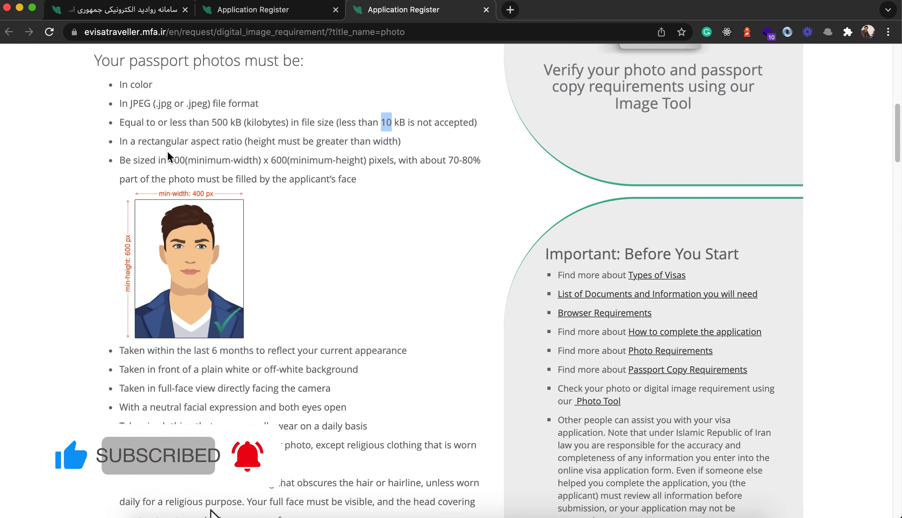
pyautogui.moveTo(171, 162); pyautogui.dragTo(288, 162)
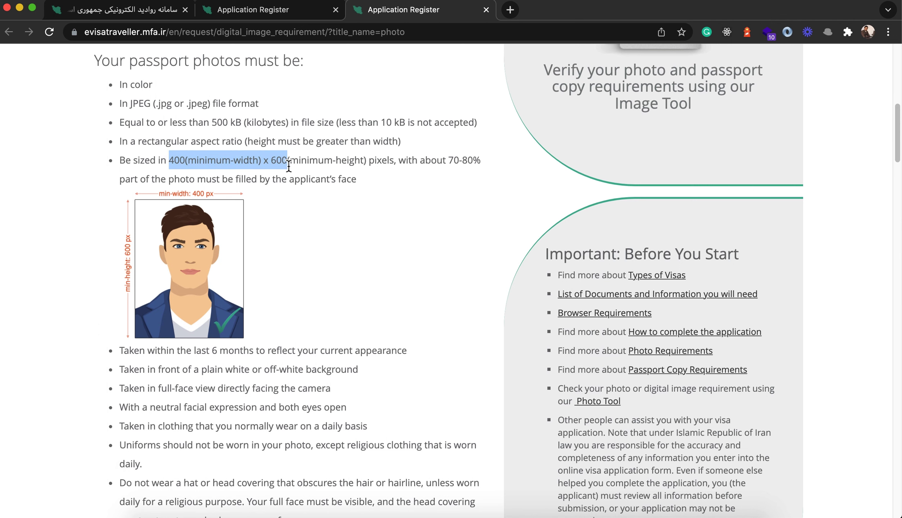
pyautogui.moveTo(474, 161); pyautogui.dragTo(416, 160)
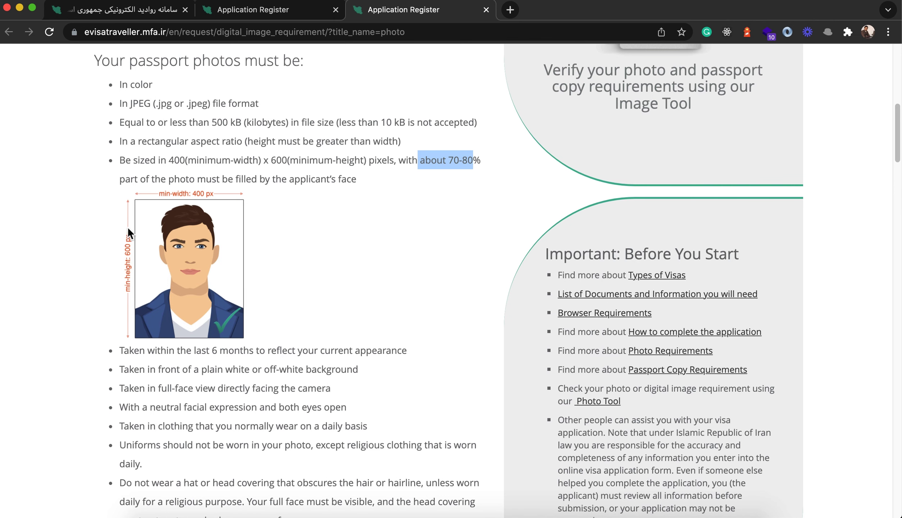
pyautogui.scroll(-3, 229, 287)
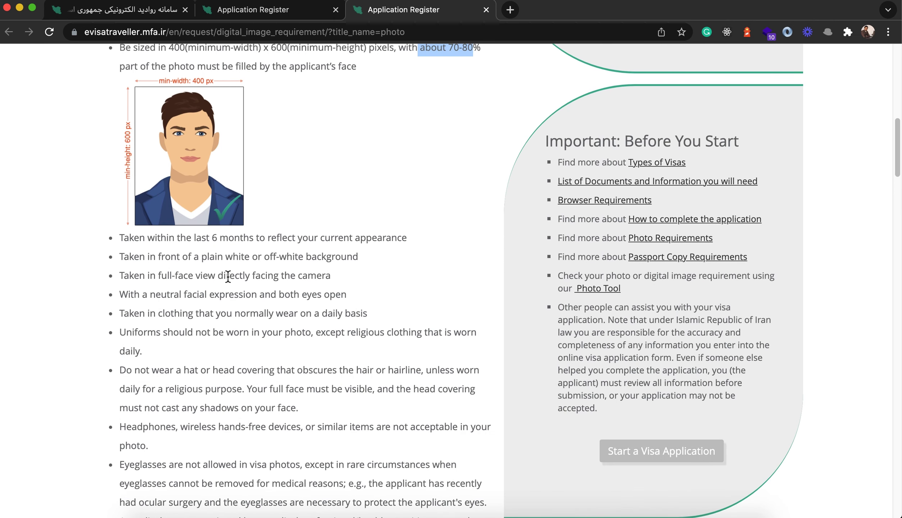
pyautogui.scroll(-15, 269, 306)
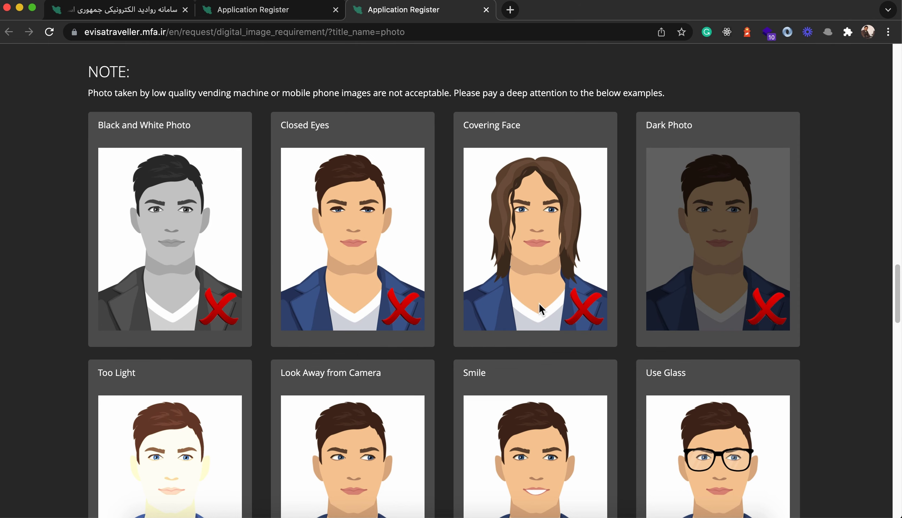
pyautogui.scroll(-6, 743, 273)
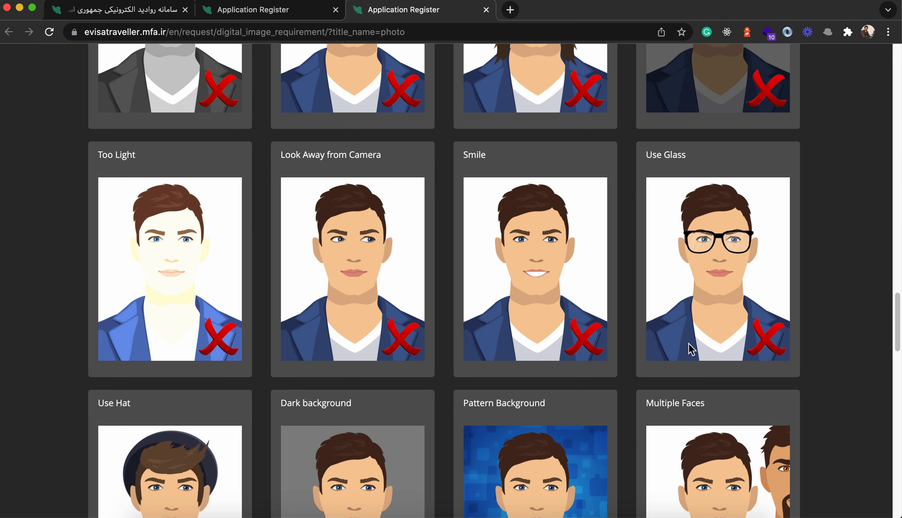
pyautogui.scroll(-20, 730, 345)
pyautogui.scroll(7, 605, 224)
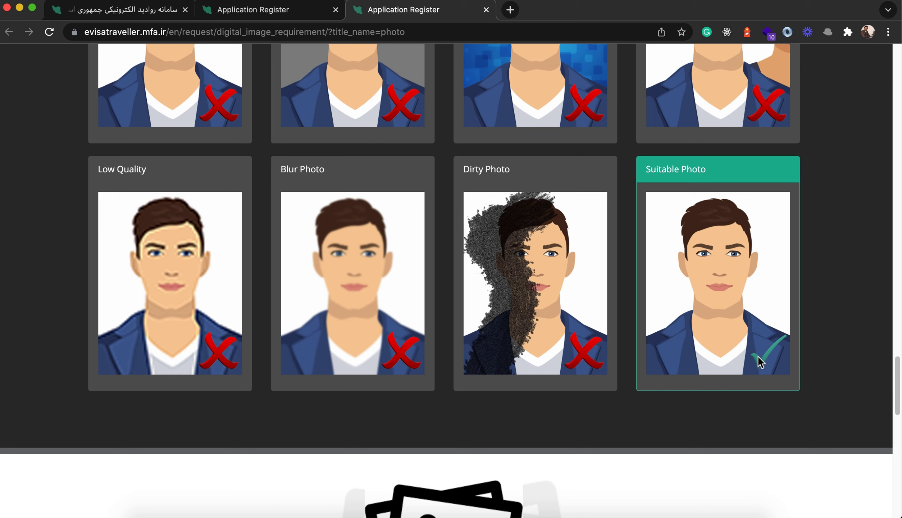
pyautogui.scroll(15, 498, 205)
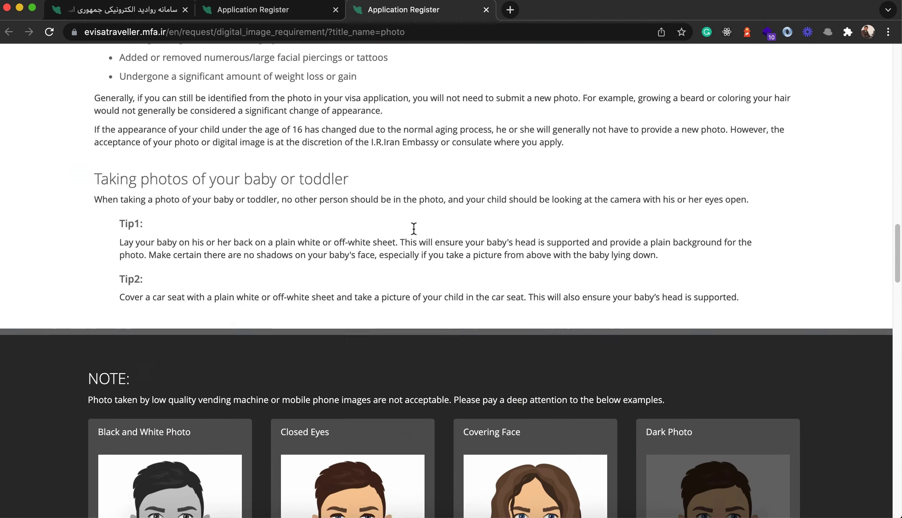
pyautogui.scroll(20, 438, 263)
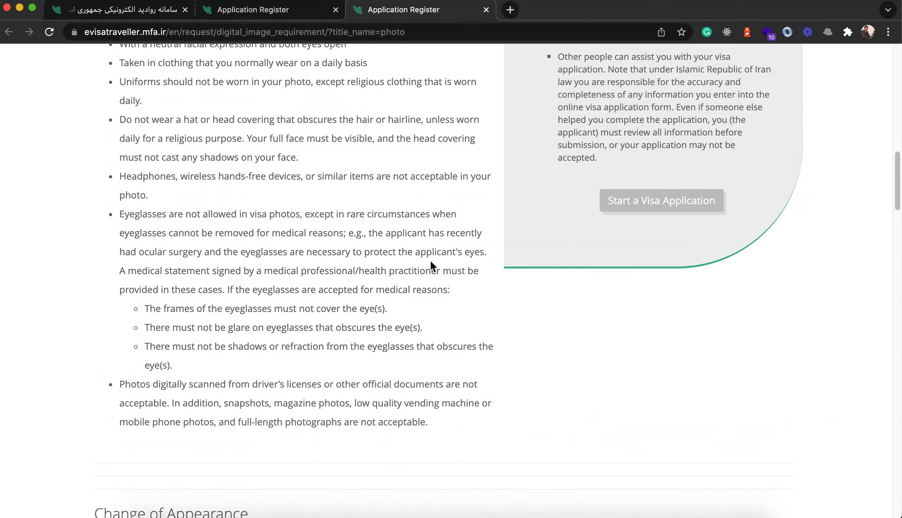
pyautogui.scroll(2, 266, 232)
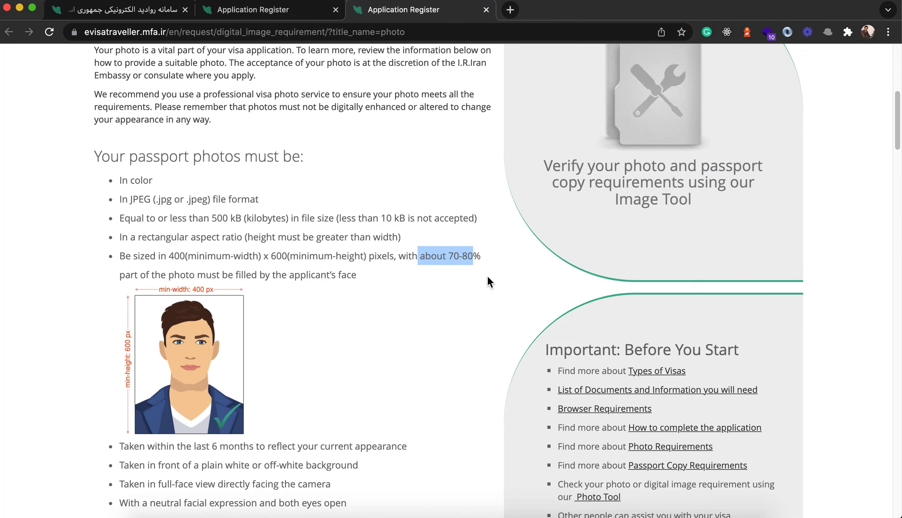
pyautogui.scroll(-6, 464, 266)
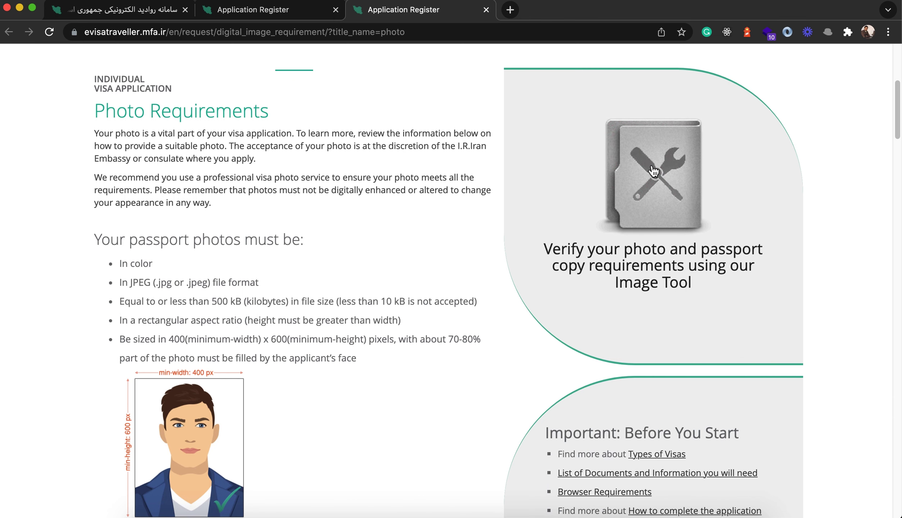
# Step: Open the Image Tool page and highlight the personal photo and passport copy requirements
pyautogui.click(651, 168)
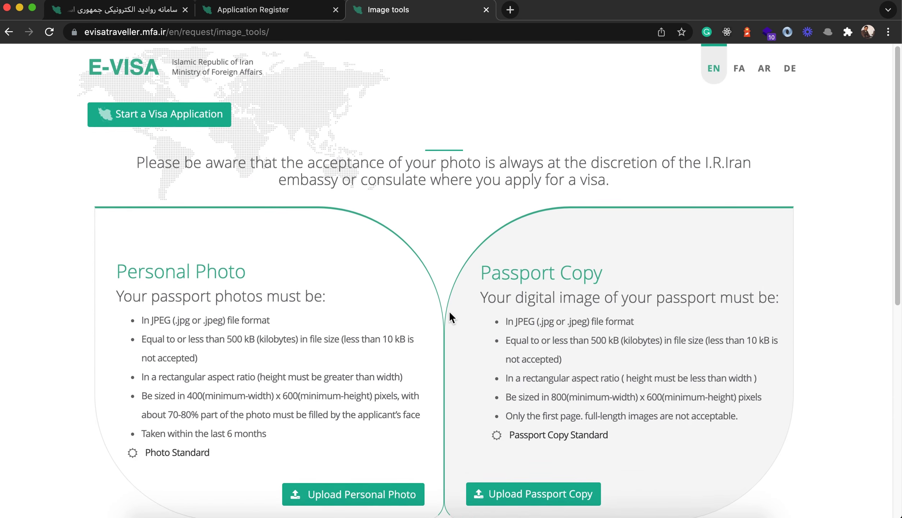
pyautogui.scroll(-3, 449, 310)
pyautogui.click(183, 291)
pyautogui.moveTo(184, 291); pyautogui.dragTo(316, 352)
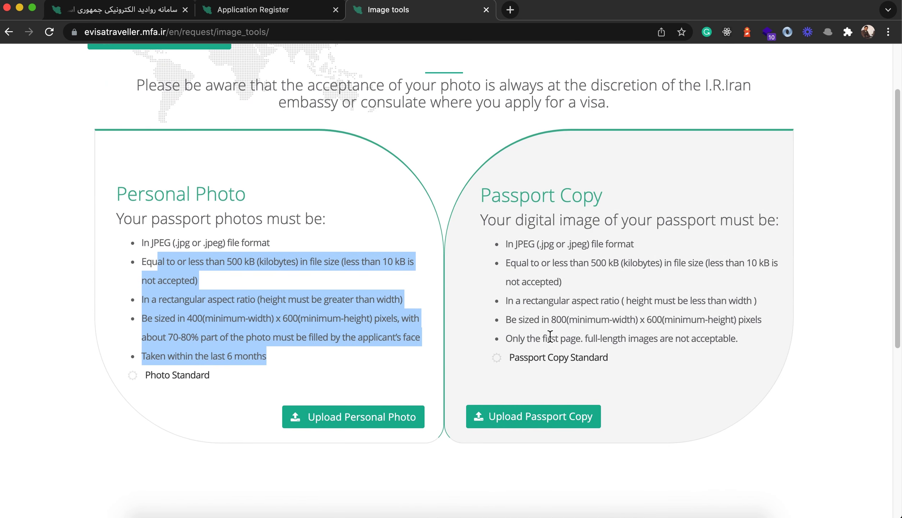
pyautogui.moveTo(478, 216); pyautogui.dragTo(707, 357)
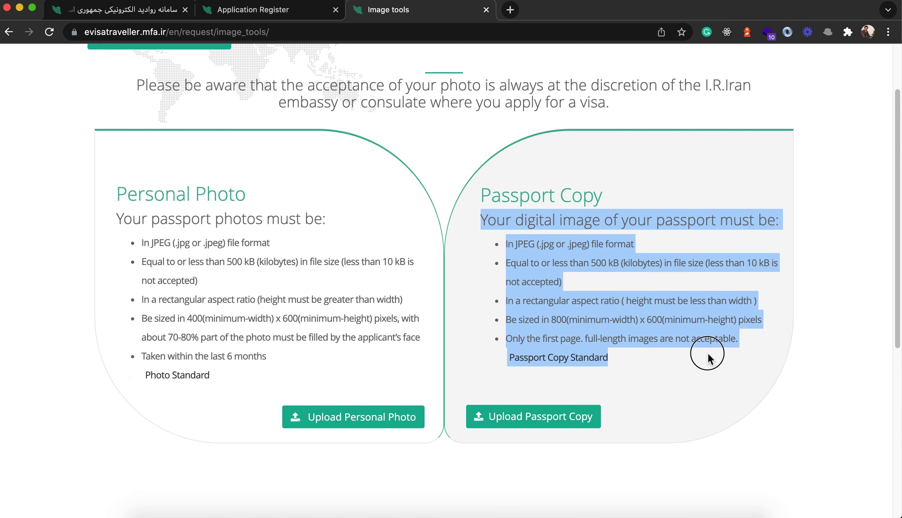
pyautogui.click(588, 309)
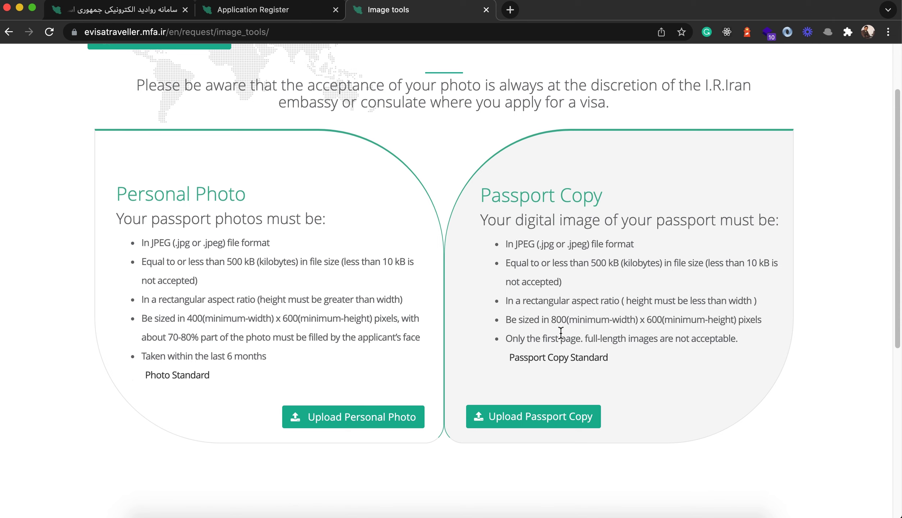
# Step: Try uploading image.jpg as the personal photo
pyautogui.click(341, 419)
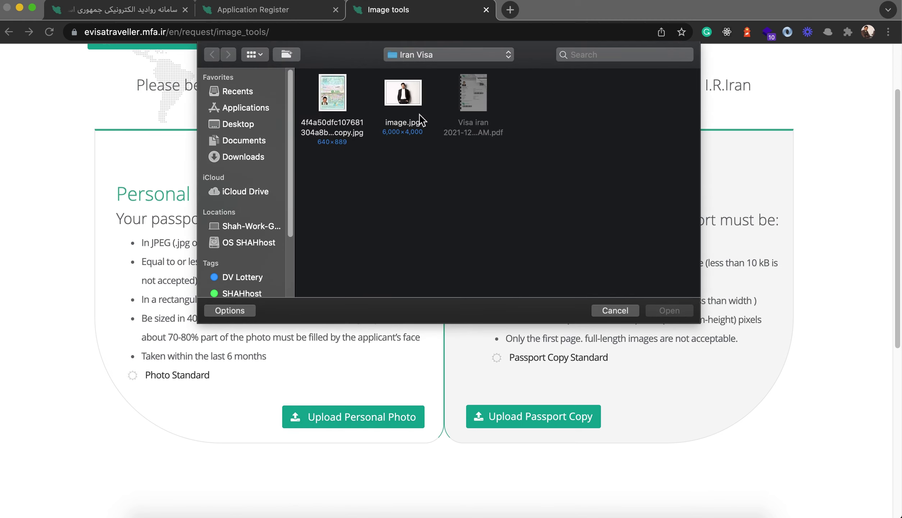
pyautogui.click(403, 107)
pyautogui.click(668, 310)
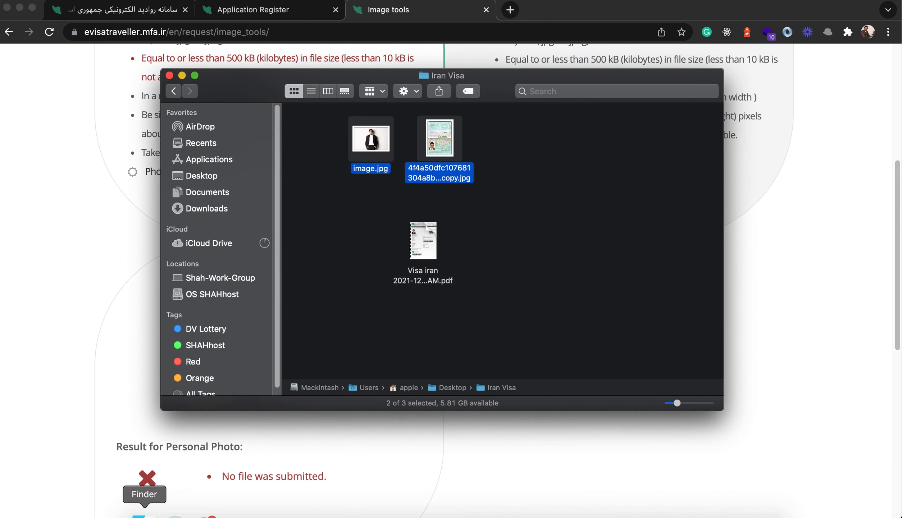
# Step: Open both the photo and passport copy in Adobe Photoshop 2020
pyautogui.rightClick(368, 138)
pyautogui.moveTo(461, 183)
pyautogui.click(605, 212)
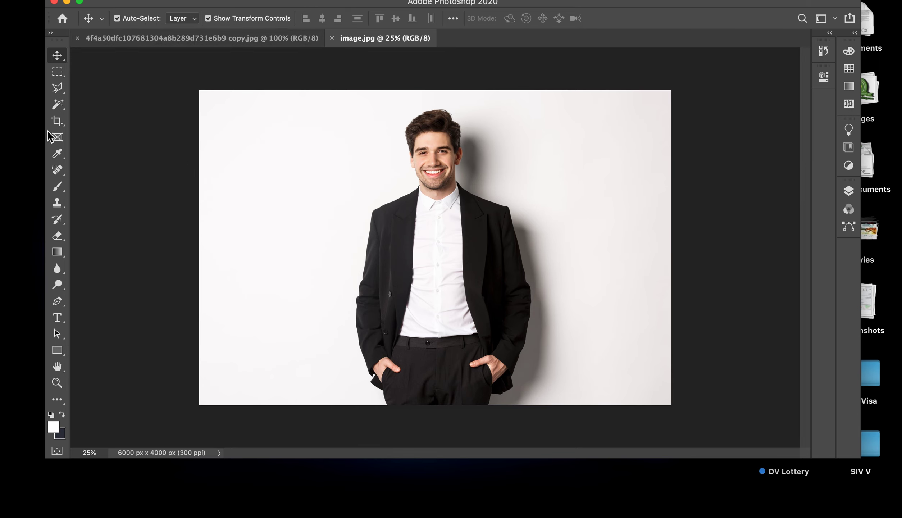
# Step: Set the Crop tool to 400 px × 600 px by width, height and resolution
pyautogui.click(57, 121)
pyautogui.doubleClick(189, 18)
pyautogui.write('400')
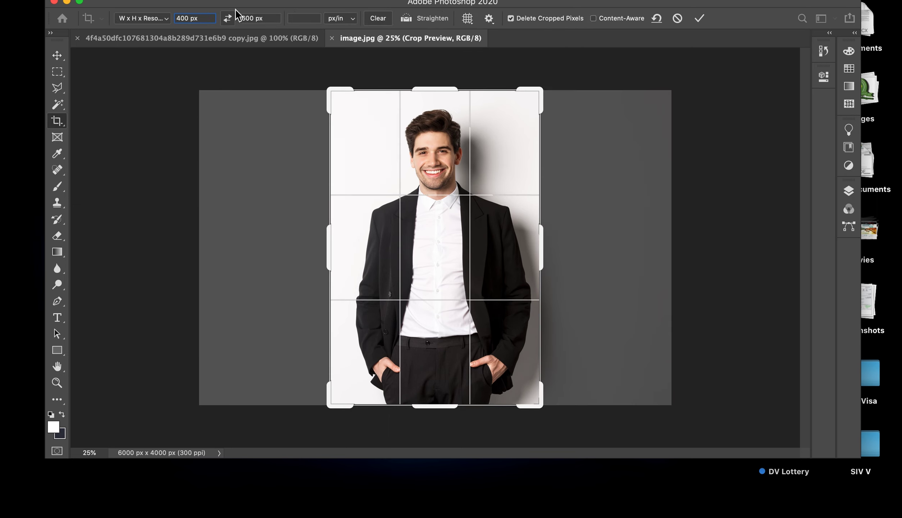
pyautogui.doubleClick(248, 18)
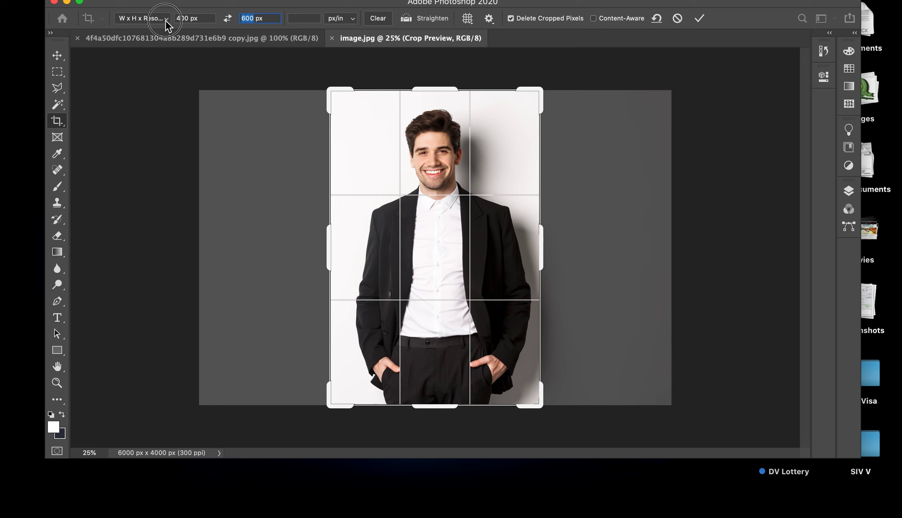
pyautogui.click(166, 20)
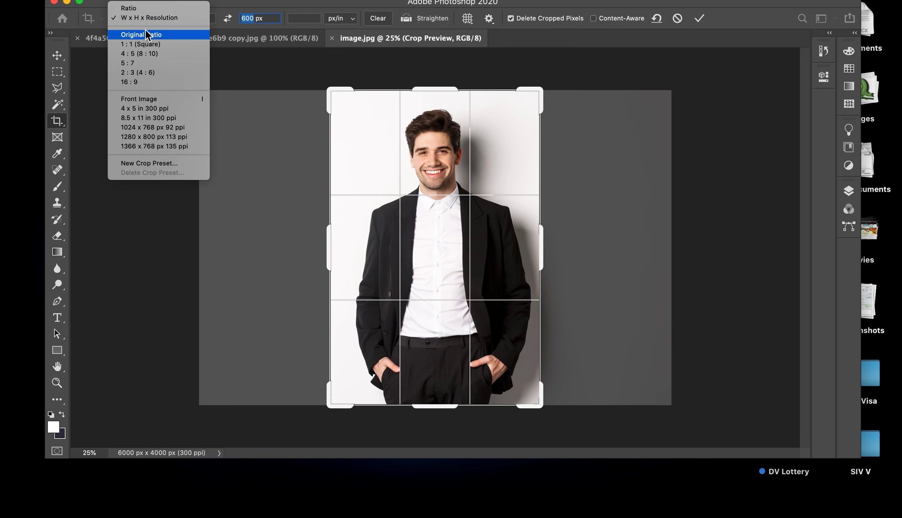
pyautogui.click(176, 20)
# Step: Frame the head and shoulders, apply the crop and save image.jpg
pyautogui.moveTo(535, 89); pyautogui.dragTo(470, 183)
pyautogui.moveTo(435, 211); pyautogui.dragTo(370, 377)
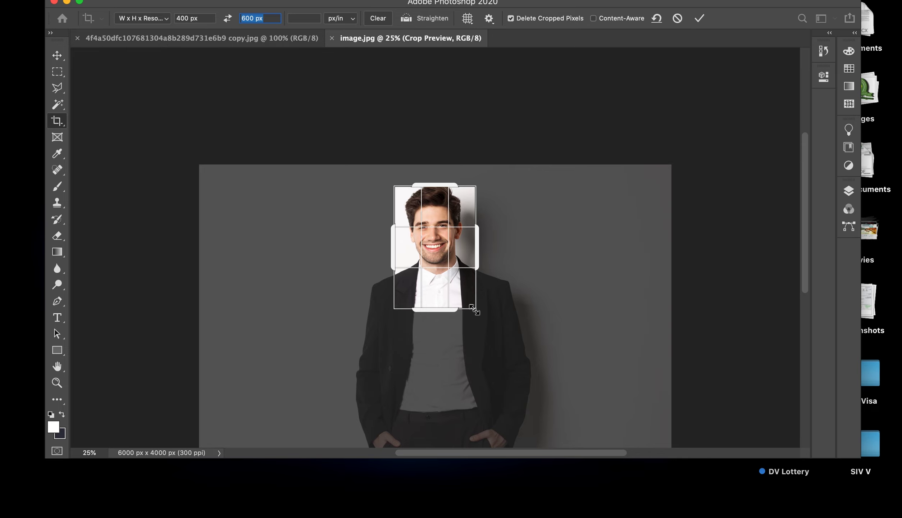
pyautogui.moveTo(474, 309); pyautogui.dragTo(484, 325)
pyautogui.moveTo(433, 276); pyautogui.dragTo(443, 276)
pyautogui.moveTo(381, 326); pyautogui.dragTo(384, 322)
pyautogui.moveTo(442, 266); pyautogui.dragTo(443, 266)
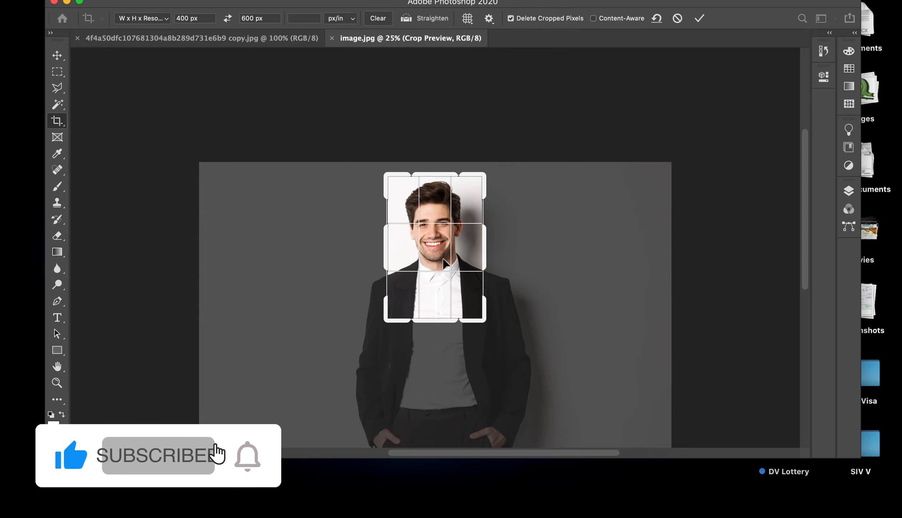
pyautogui.press('Return')
pyautogui.press('super+s')
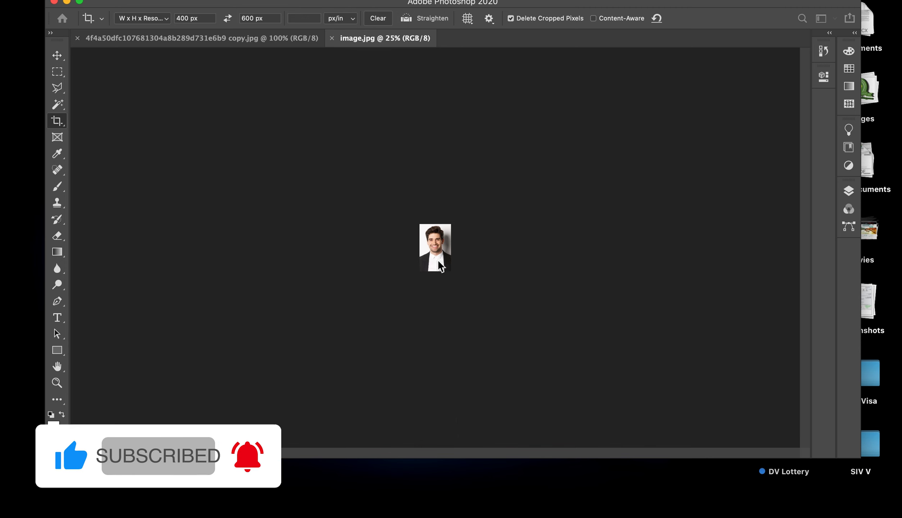
pyautogui.click(409, 511)
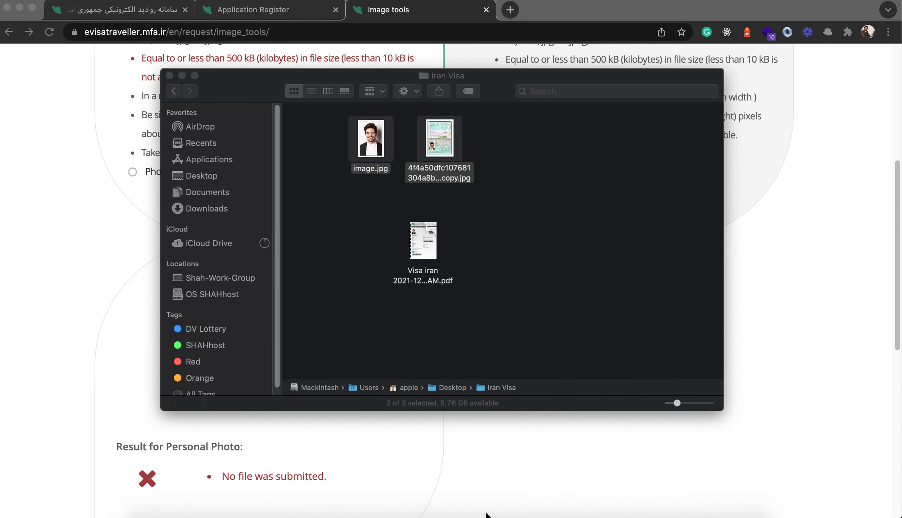
# Step: Upload the cropped image.jpg as the personal photo and check its Ok result
pyautogui.click(400, 316)
pyautogui.click(600, 457)
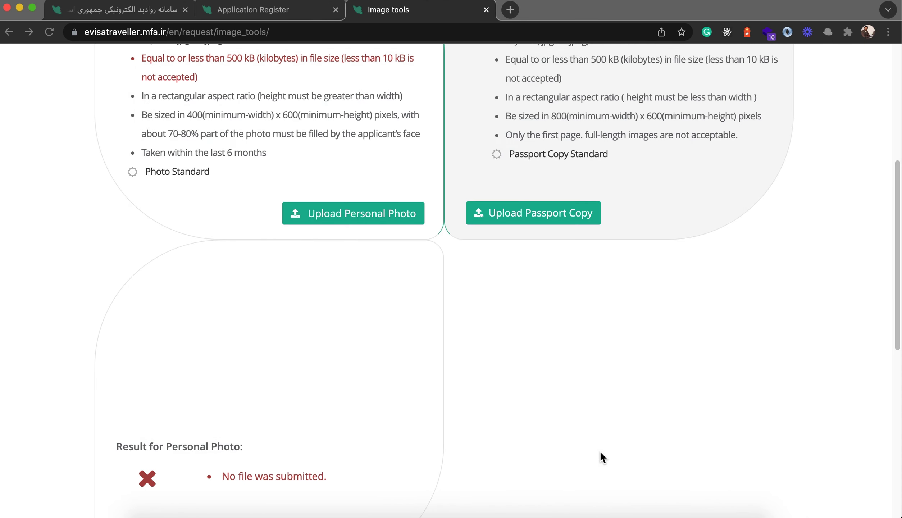
pyautogui.click(348, 219)
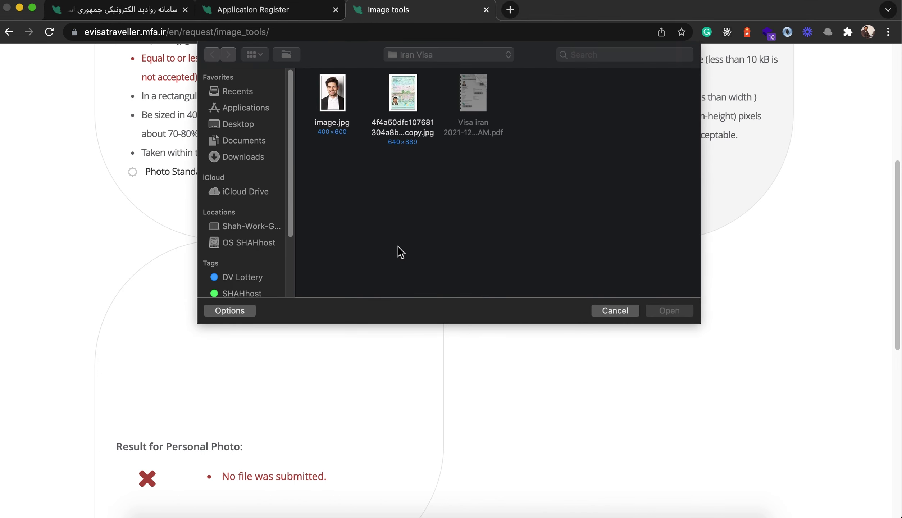
pyautogui.click(340, 97)
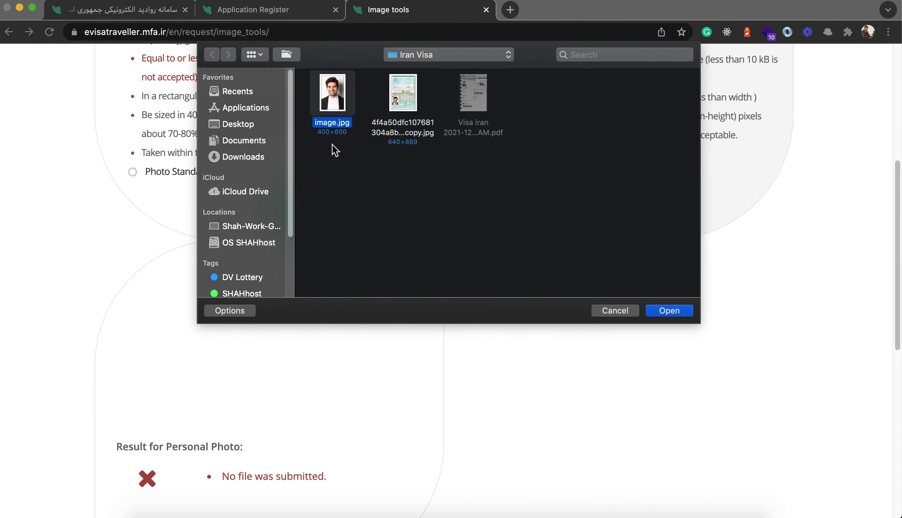
pyautogui.click(669, 312)
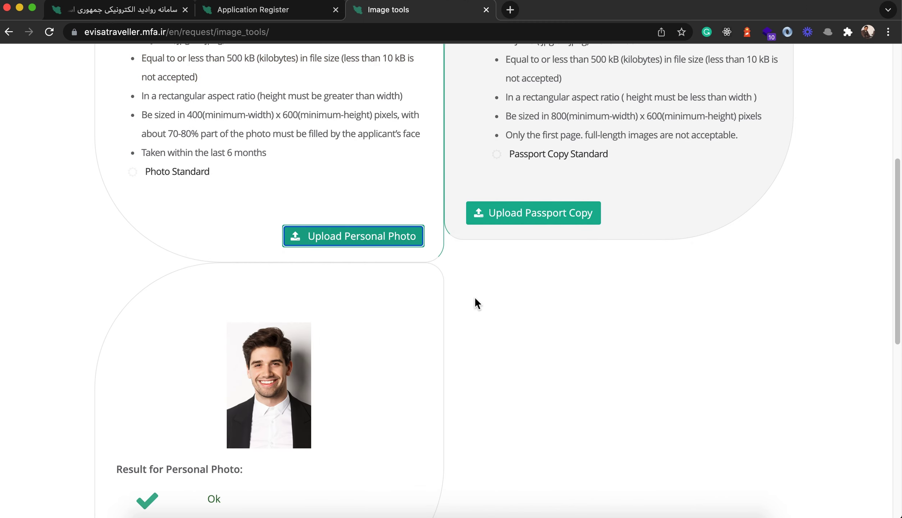
pyautogui.scroll(-4, 142, 348)
pyautogui.moveTo(123, 318); pyautogui.dragTo(459, 337)
pyautogui.click(459, 337)
pyautogui.scroll(12, 401, 274)
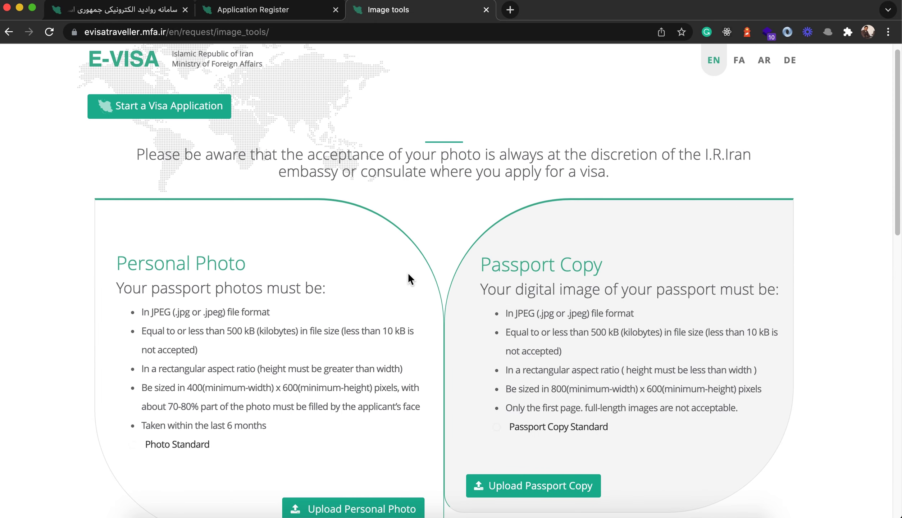
pyautogui.scroll(-9, 414, 266)
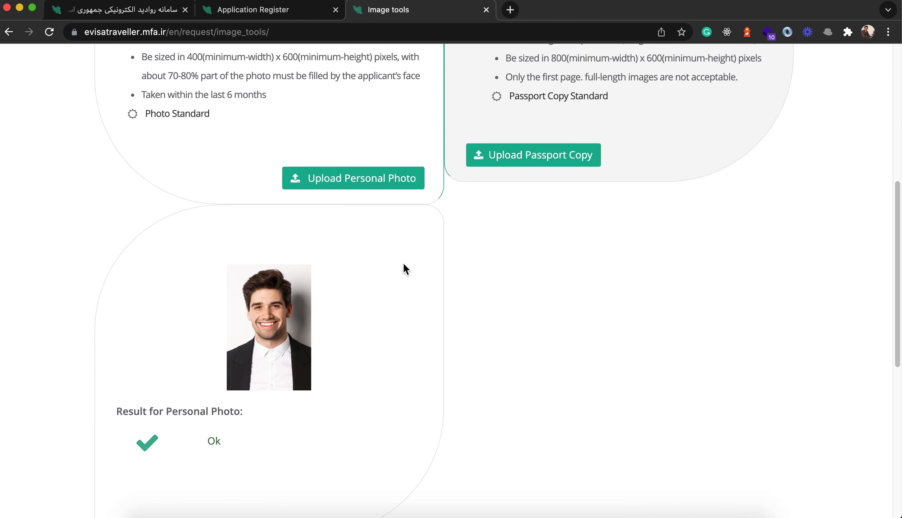
pyautogui.scroll(3, 643, 247)
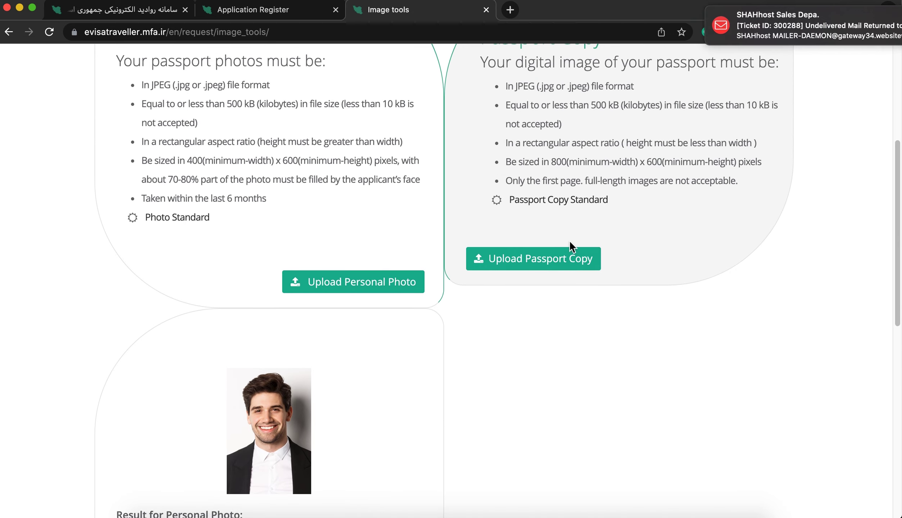
# Step: Preview the passport scan in the upload dialog, then cancel the dialog
pyautogui.click(517, 258)
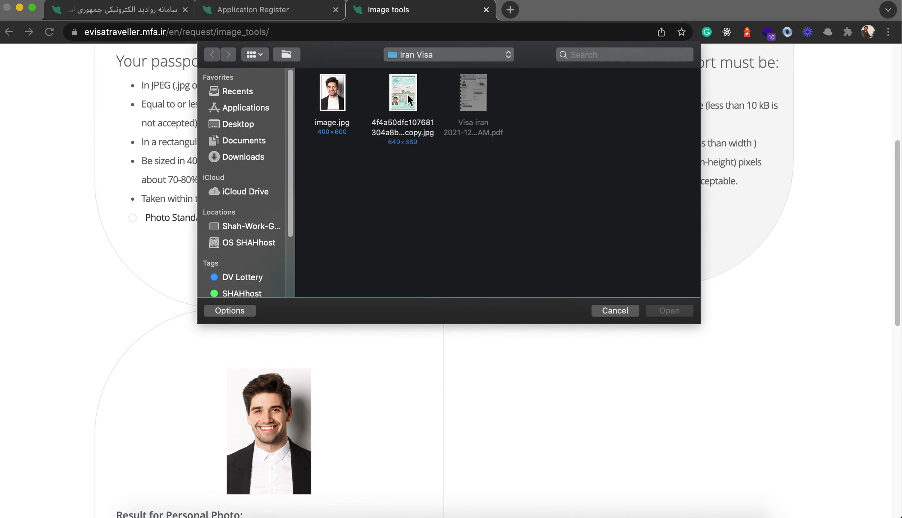
pyautogui.click(402, 92)
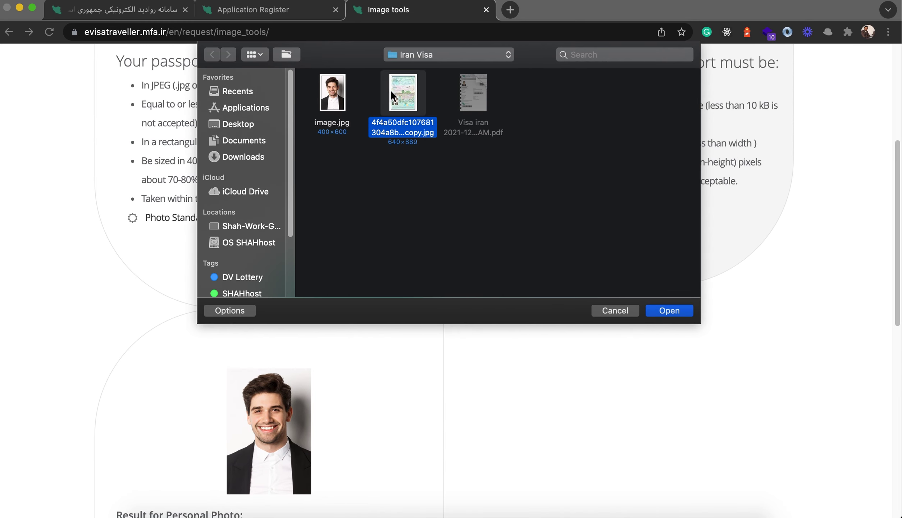
pyautogui.press('space')
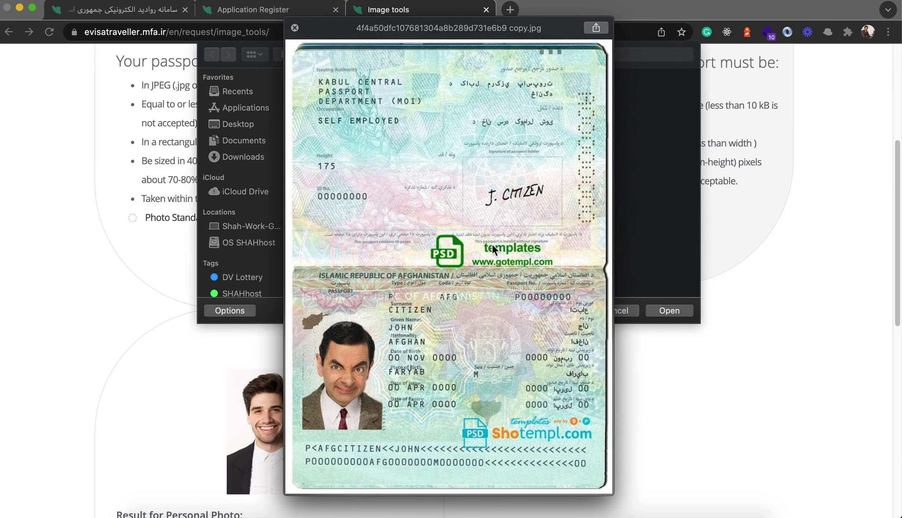
pyautogui.press('space')
pyautogui.click(613, 311)
# Step: Upload the passport copy and review its errors: 640 px wide versus the 800 px minimum
pyautogui.click(517, 261)
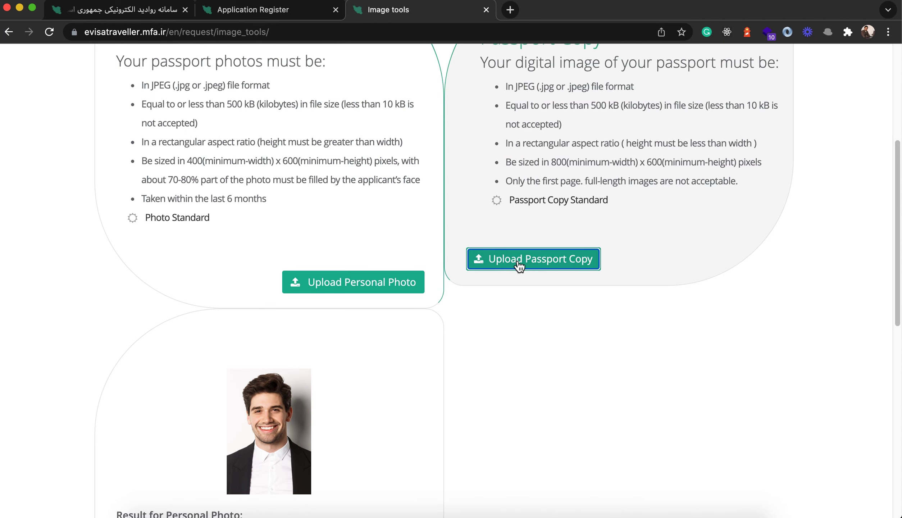
pyautogui.click(398, 91)
pyautogui.click(683, 311)
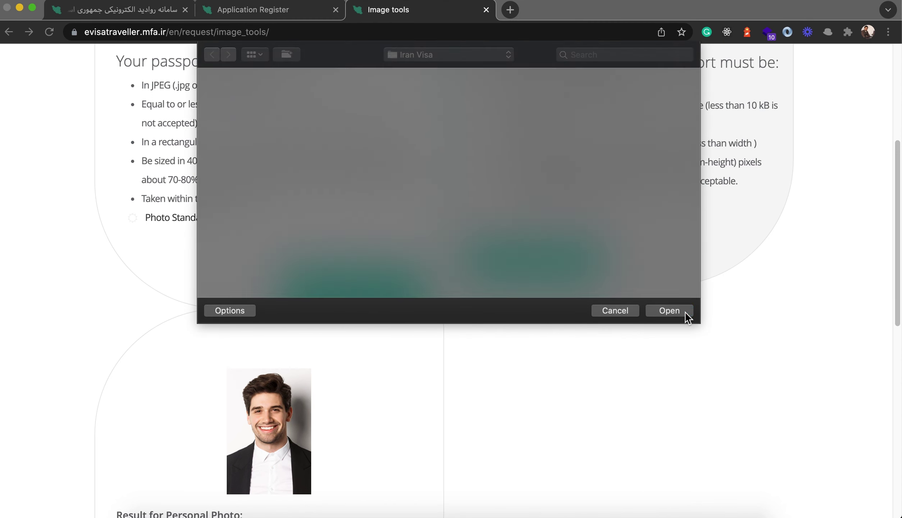
pyautogui.scroll(-5, 511, 333)
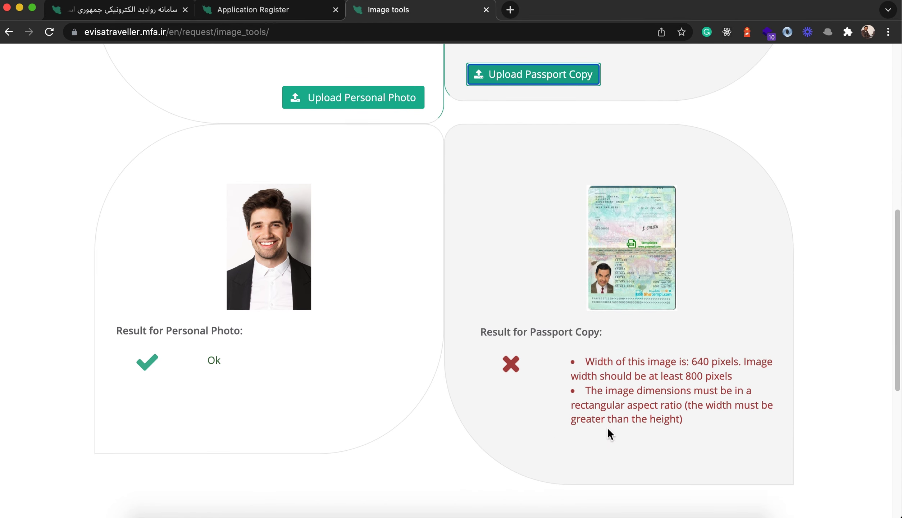
pyautogui.moveTo(587, 360); pyautogui.dragTo(741, 451)
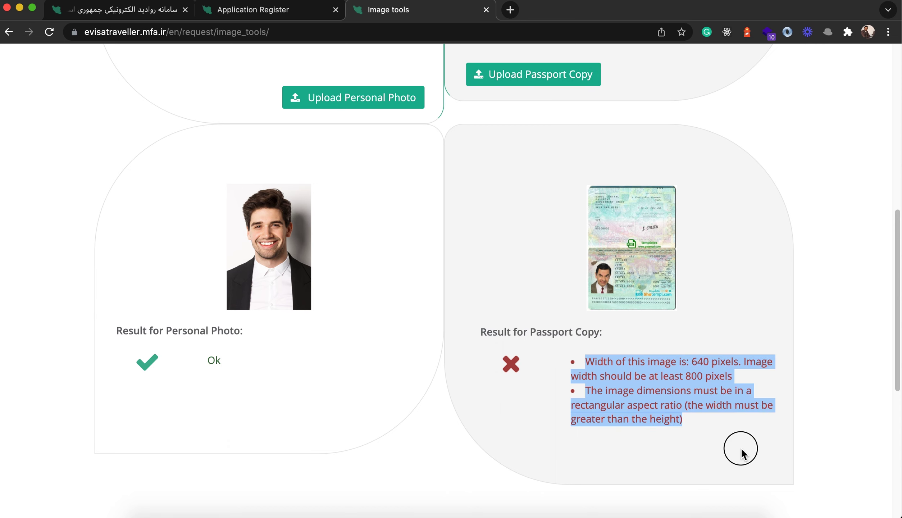
pyautogui.click(658, 386)
pyautogui.moveTo(703, 385); pyautogui.dragTo(678, 385)
pyautogui.scroll(7, 468, 309)
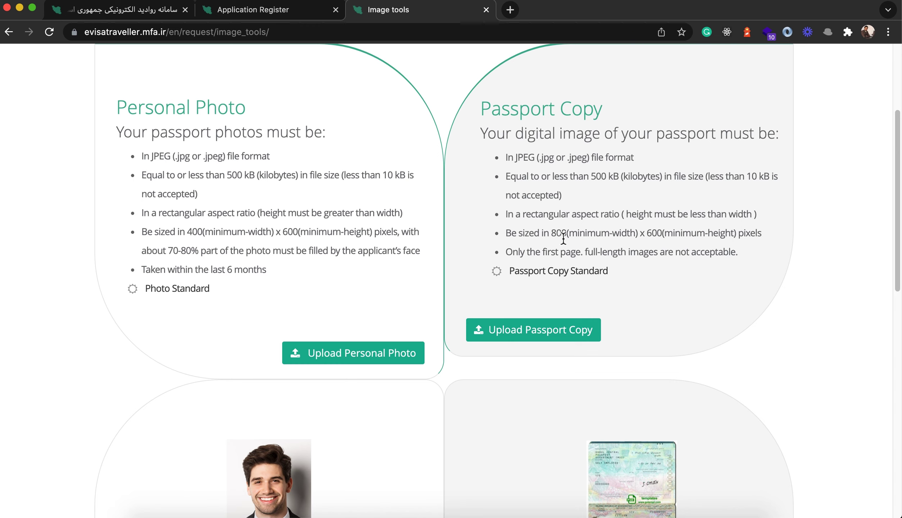
# Step: Highlight the 800 px minimum width and 600 px minimum height requirements
pyautogui.moveTo(556, 234); pyautogui.dragTo(581, 235)
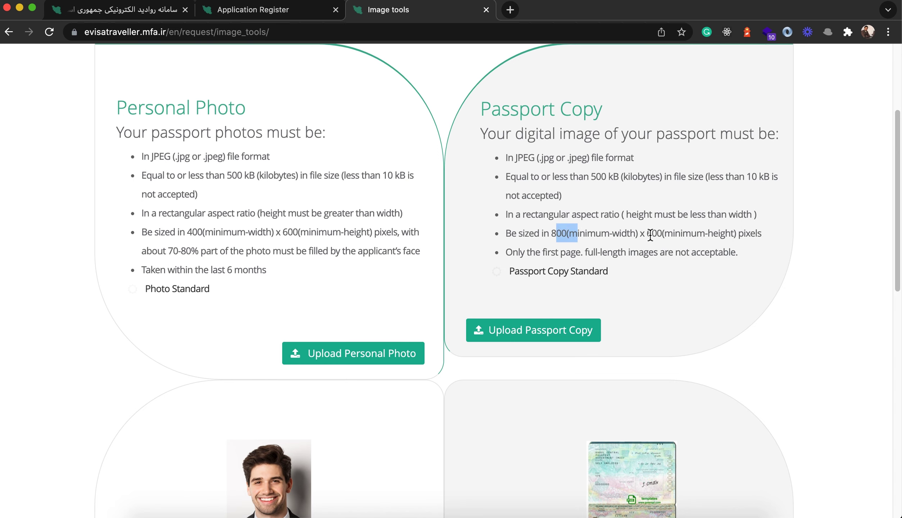
pyautogui.moveTo(646, 234); pyautogui.dragTo(677, 239)
pyautogui.scroll(-3, 611, 283)
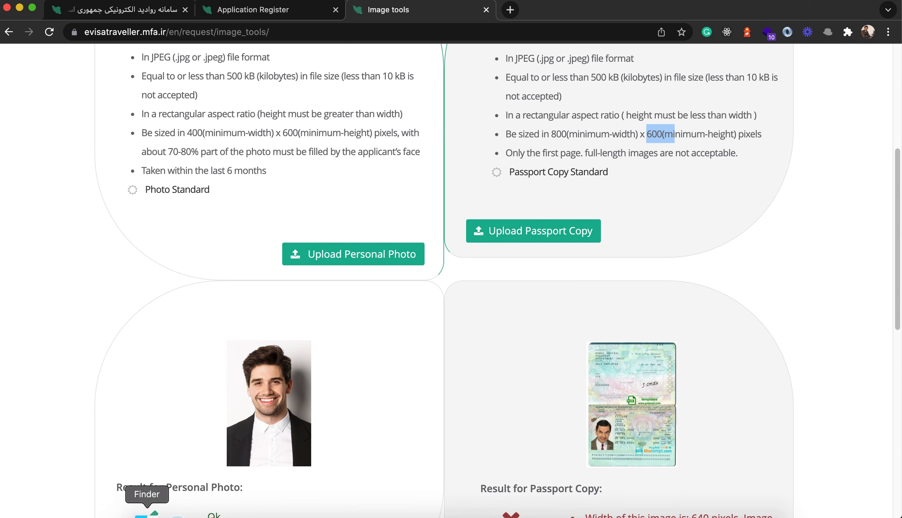
# Step: Open the passport copy from the Iran Visa folder in Adobe Photoshop 2020
pyautogui.click(146, 513)
pyautogui.rightClick(444, 138)
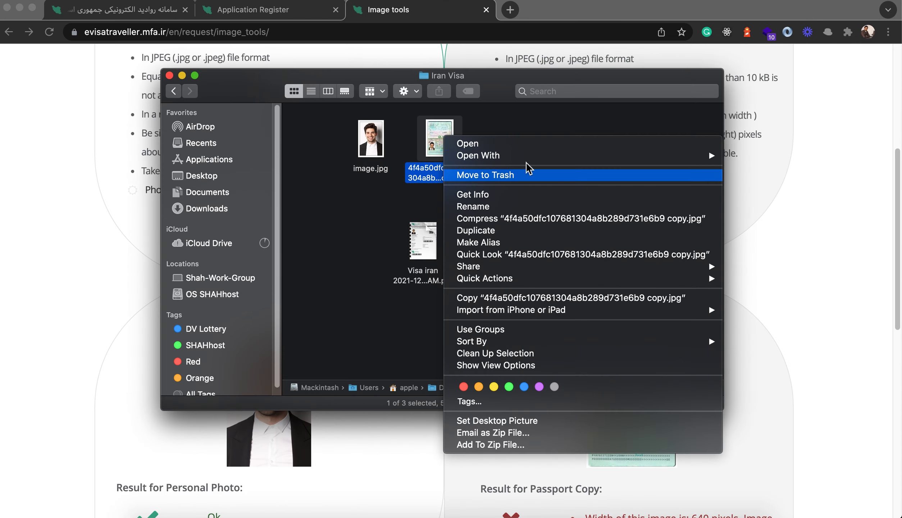
pyautogui.moveTo(599, 161)
pyautogui.click(805, 190)
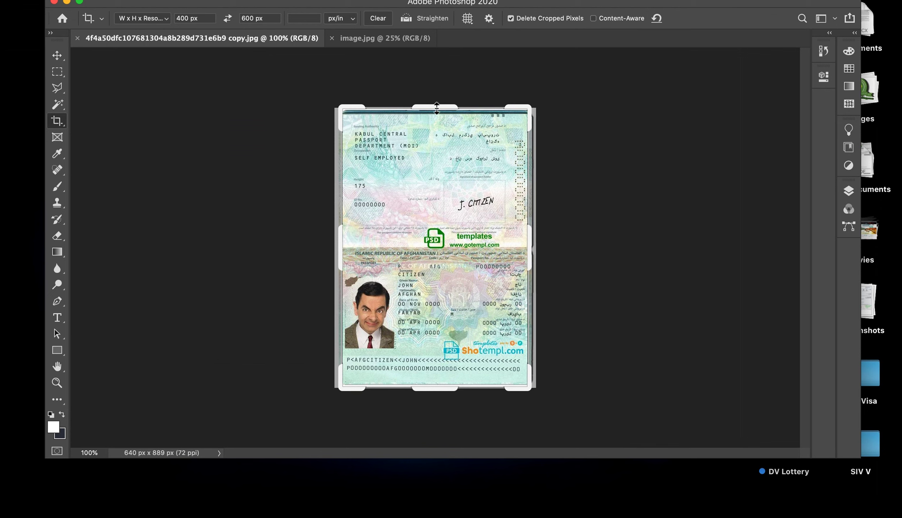
# Step: Crop the passport copy to 800 x 600 px around its photo page and save it
pyautogui.doubleClick(188, 19)
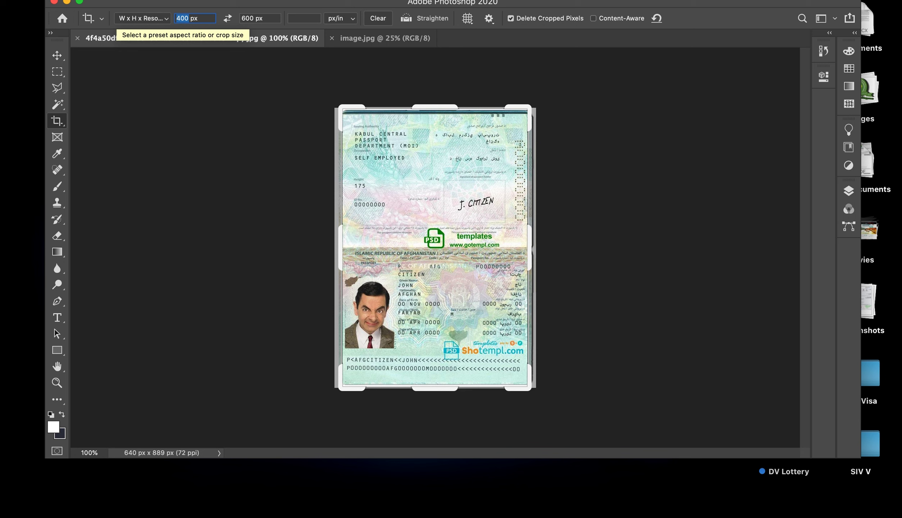
pyautogui.write('800')
pyautogui.doubleClick(241, 19)
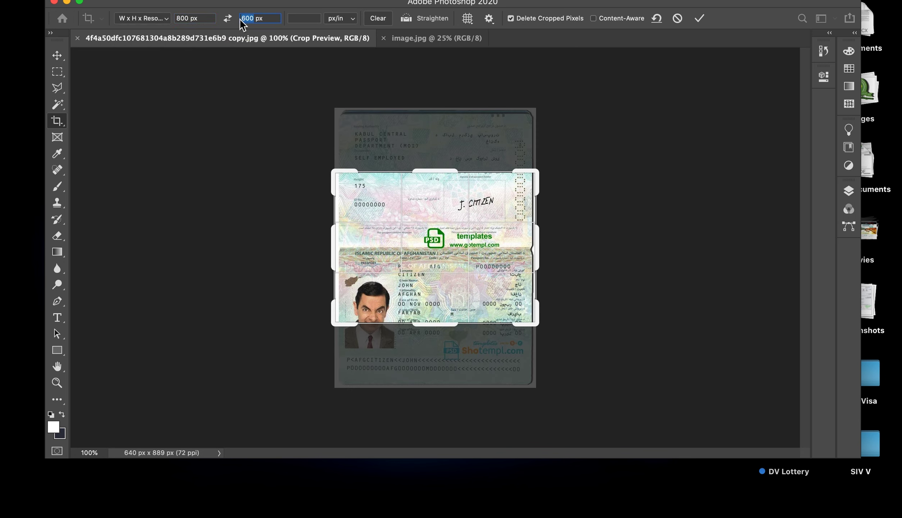
pyautogui.click(155, 18)
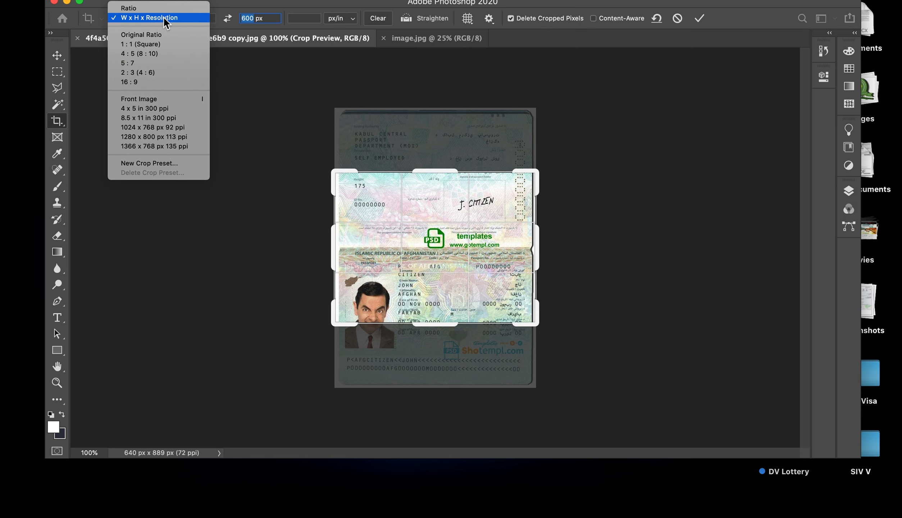
pyautogui.click(434, 260)
pyautogui.moveTo(450, 300); pyautogui.dragTo(450, 230)
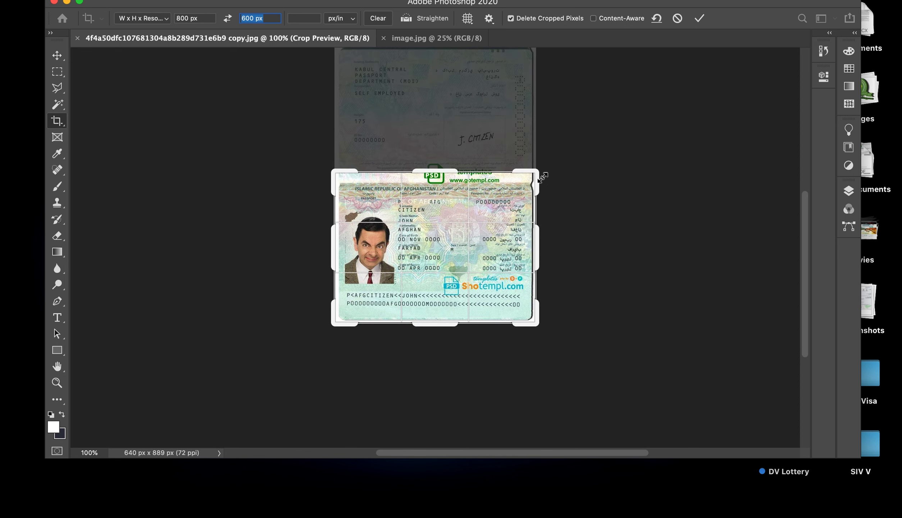
pyautogui.moveTo(542, 176); pyautogui.dragTo(527, 181)
pyautogui.moveTo(490, 245); pyautogui.dragTo(469, 246)
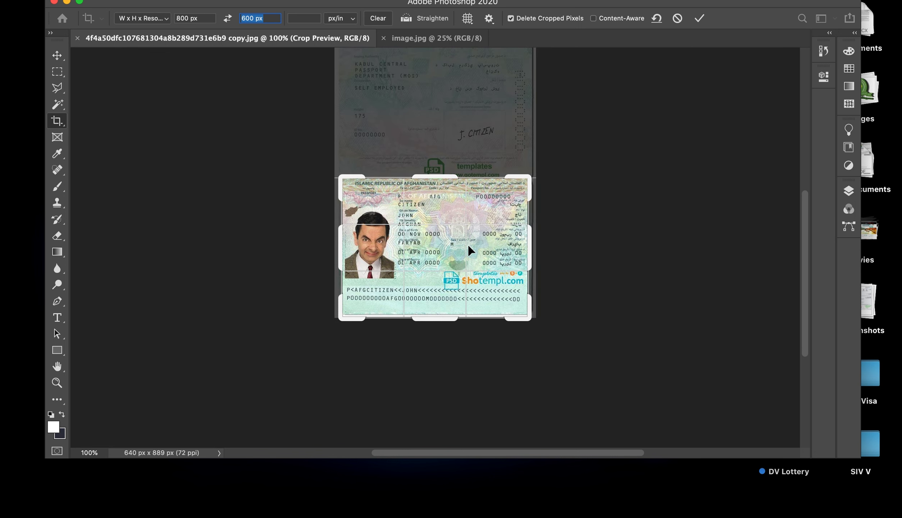
pyautogui.click(436, 254)
pyautogui.press('Return')
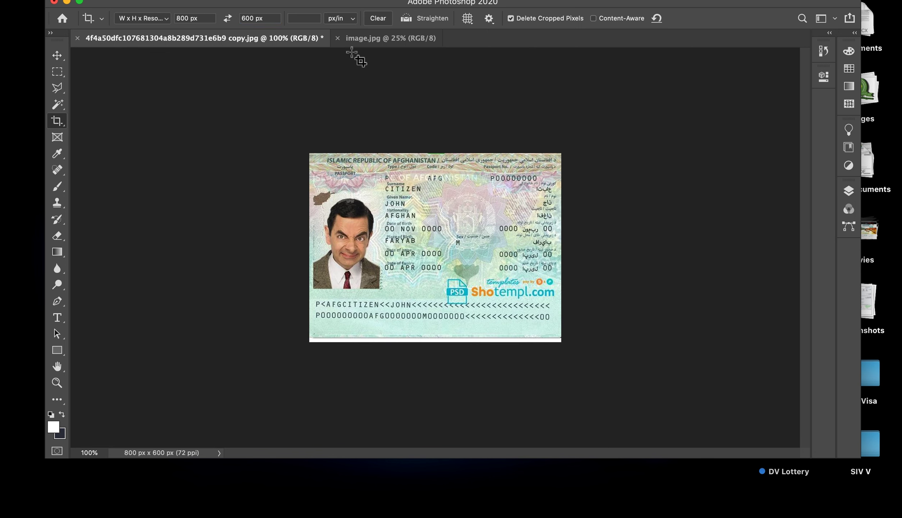
pyautogui.press('super+s')
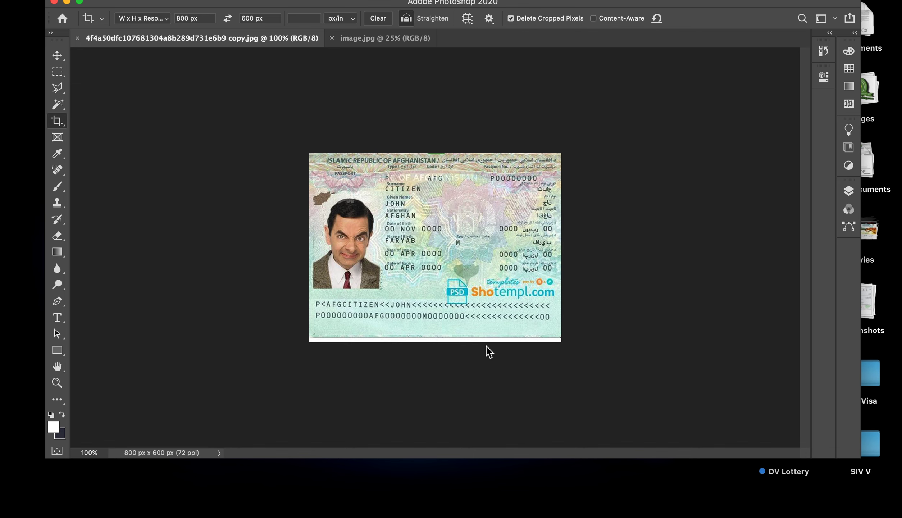
# Step: Re-upload the cropped passport copy in the image tool to confirm it passes
pyautogui.click(319, 510)
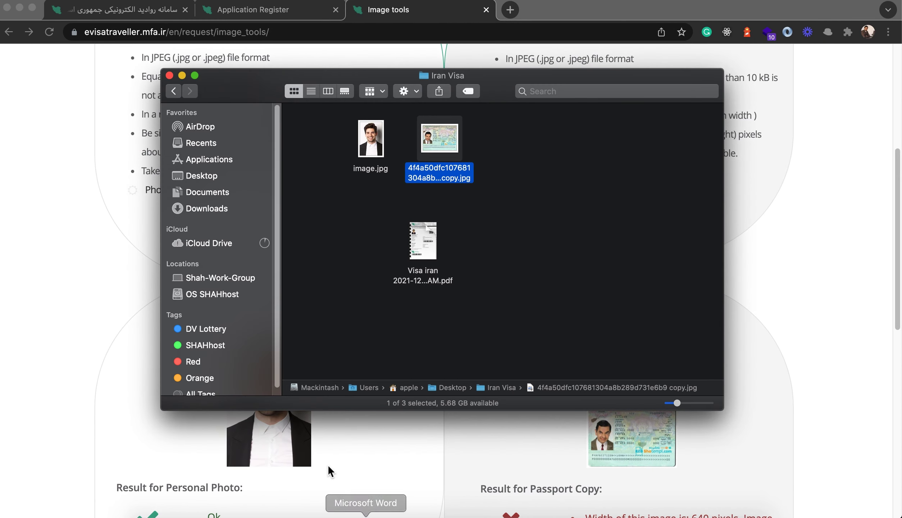
pyautogui.press('Return')
pyautogui.scroll(-3, 608, 318)
pyautogui.click(513, 120)
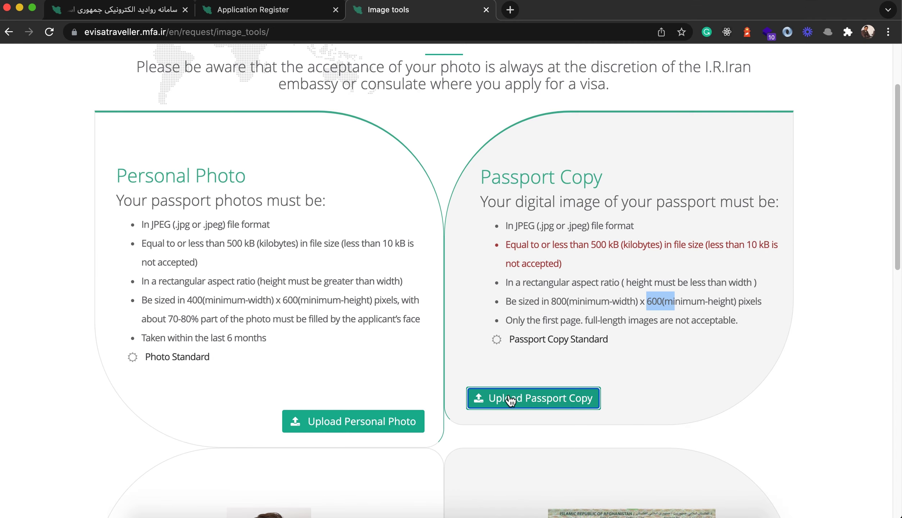
pyautogui.click(504, 397)
pyautogui.click(332, 96)
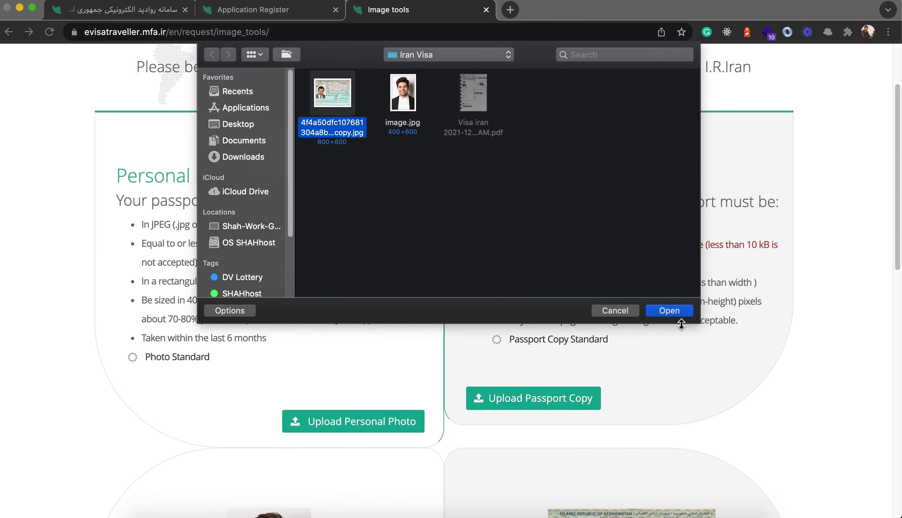
pyautogui.click(678, 309)
pyautogui.scroll(-10, 660, 327)
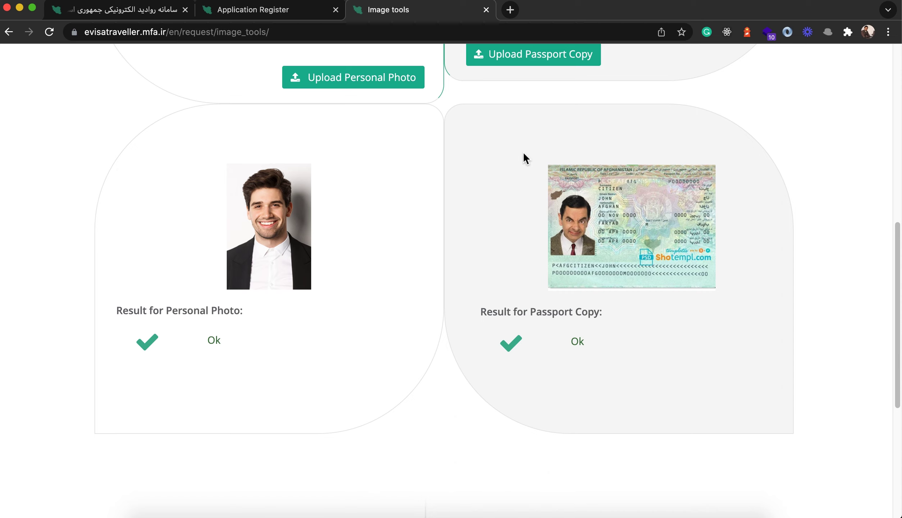
pyautogui.scroll(12, 478, 291)
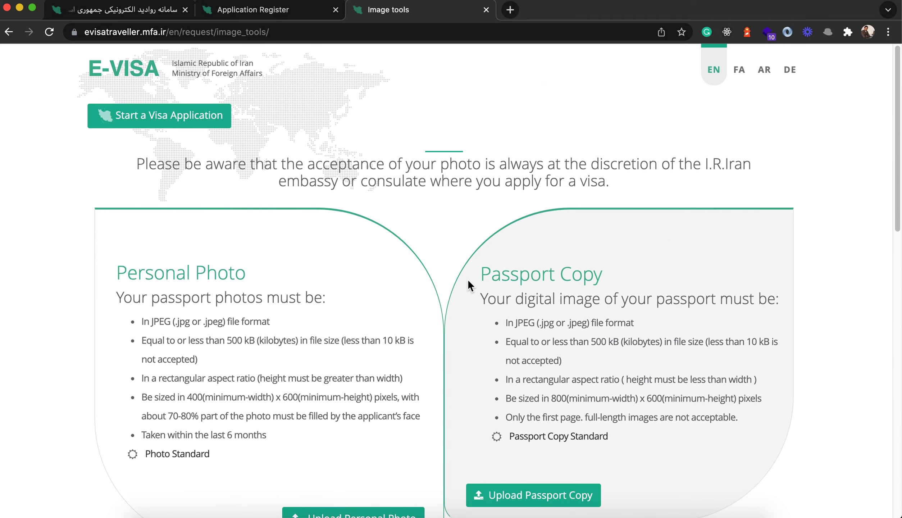
# Step: On the application form, attach image.jpg as the personal photo
pyautogui.click(245, 14)
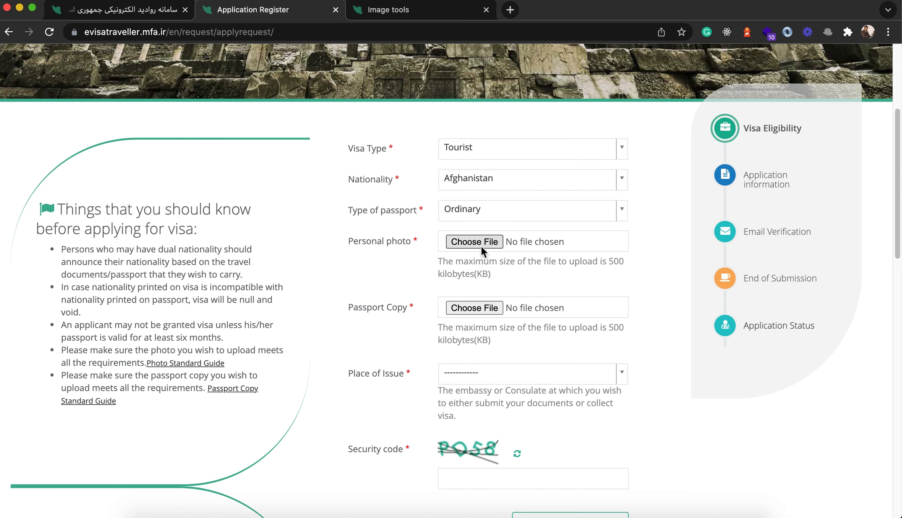
pyautogui.click(481, 246)
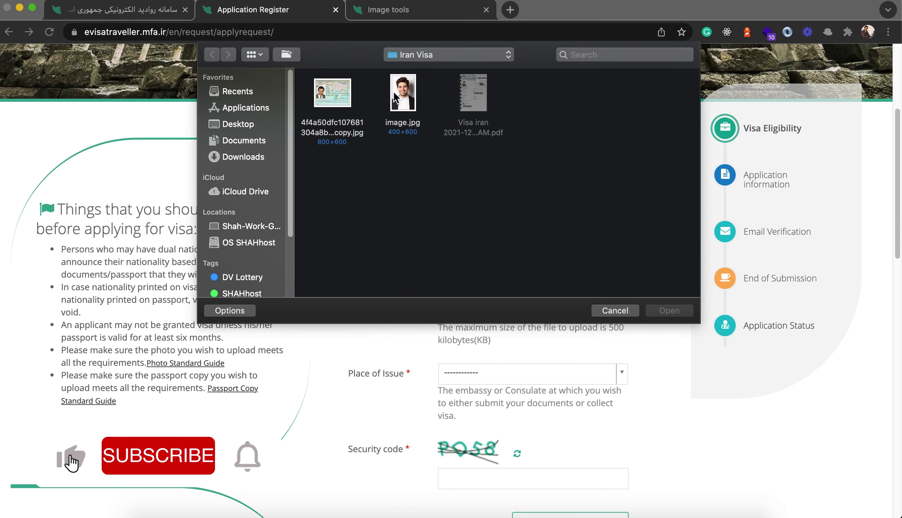
pyautogui.click(394, 97)
pyautogui.click(660, 309)
pyautogui.scroll(-3, 515, 297)
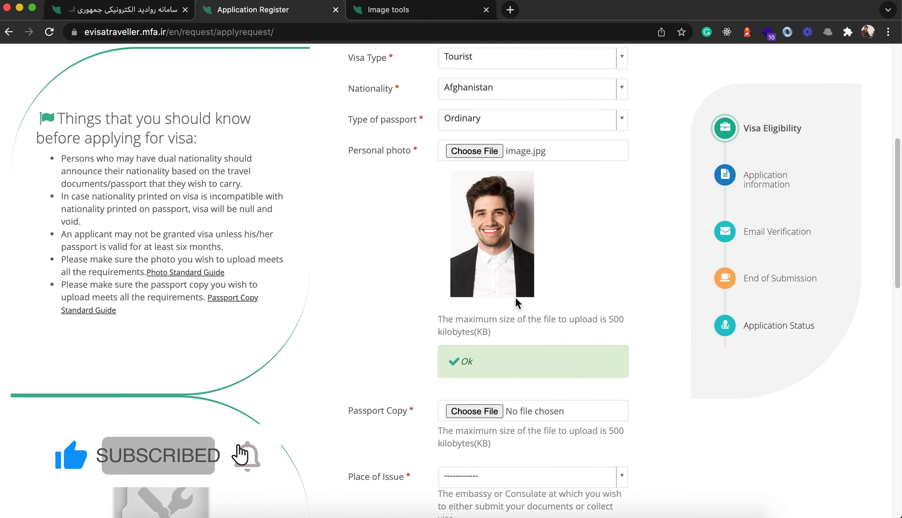
pyautogui.scroll(-3, 526, 326)
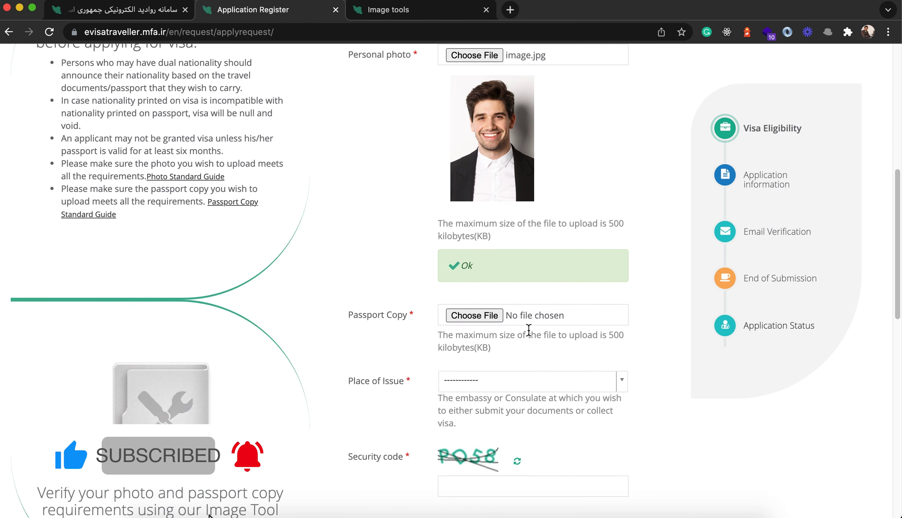
# Step: Attach the cropped passport copy as the Passport Copy file
pyautogui.click(471, 316)
pyautogui.click(344, 101)
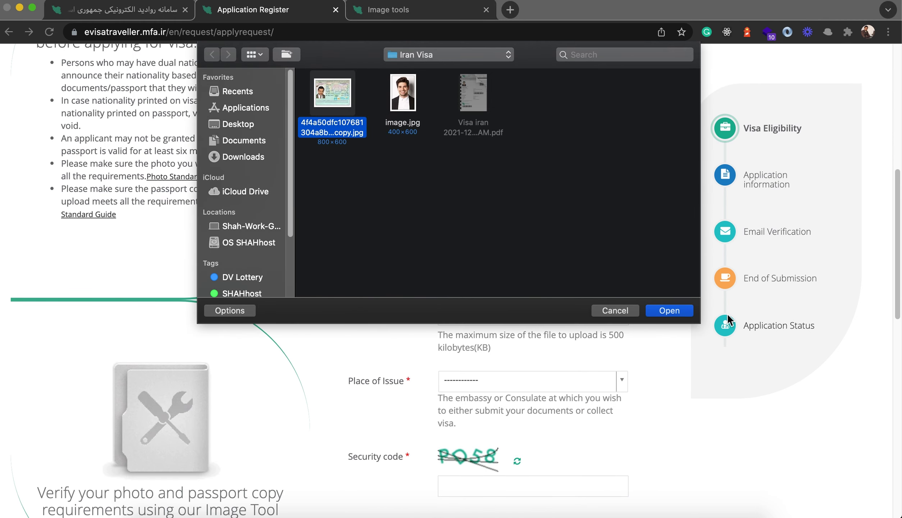
pyautogui.click(668, 310)
pyautogui.scroll(-5, 467, 350)
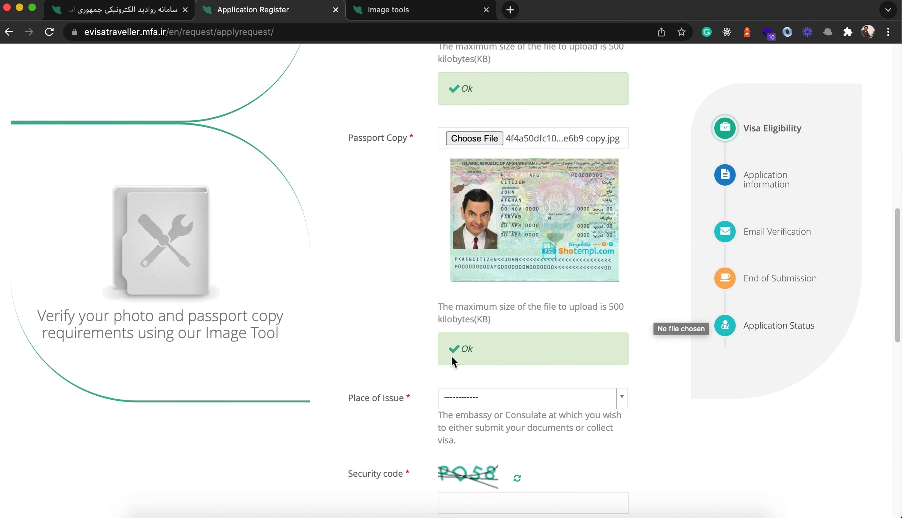
pyautogui.scroll(-3, 481, 352)
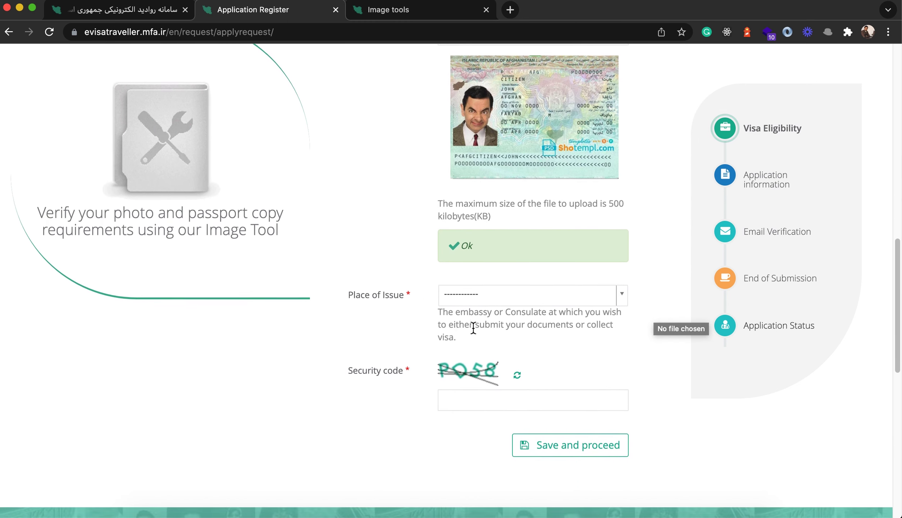
# Step: Search the Place of Issue list and select the Embassy in Kabul
pyautogui.click(466, 293)
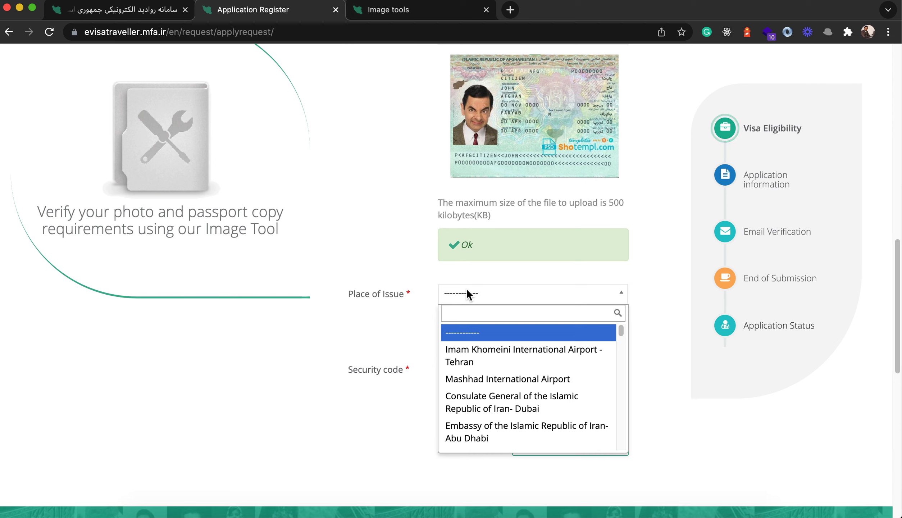
pyautogui.write('kabul')
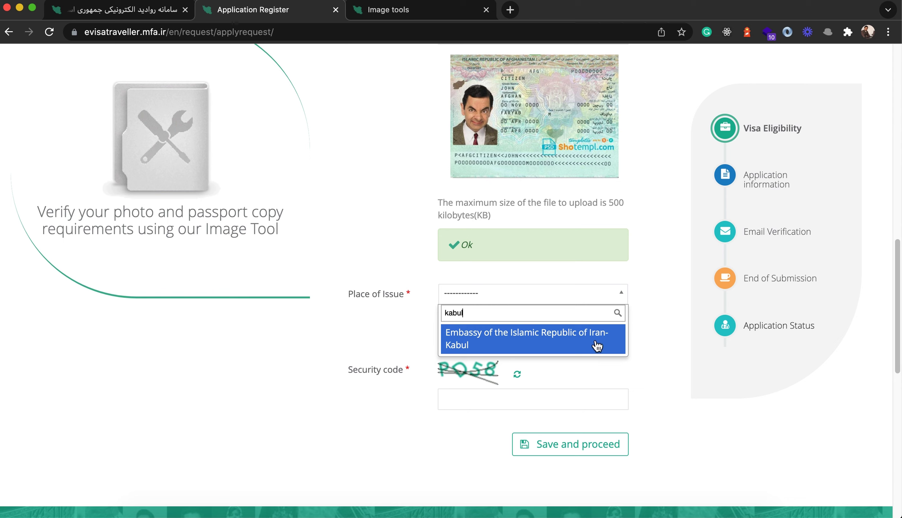
pyautogui.click(485, 345)
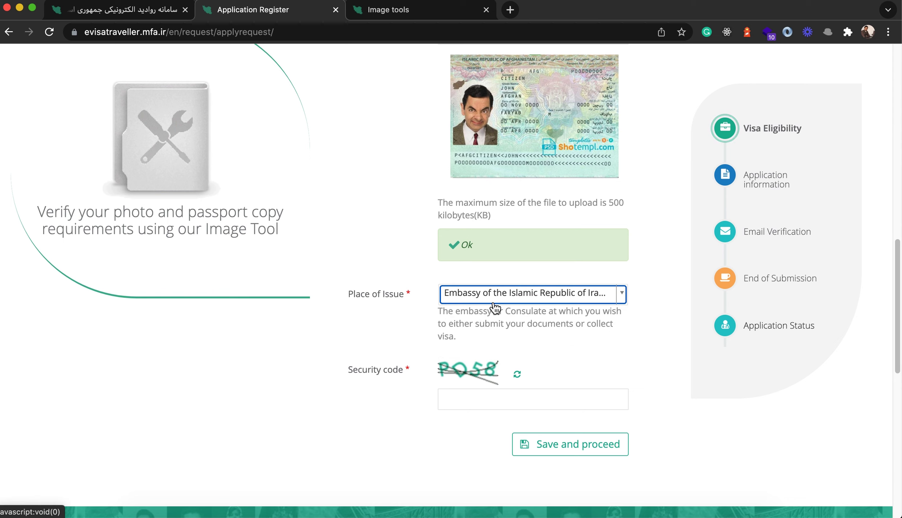
pyautogui.click(496, 295)
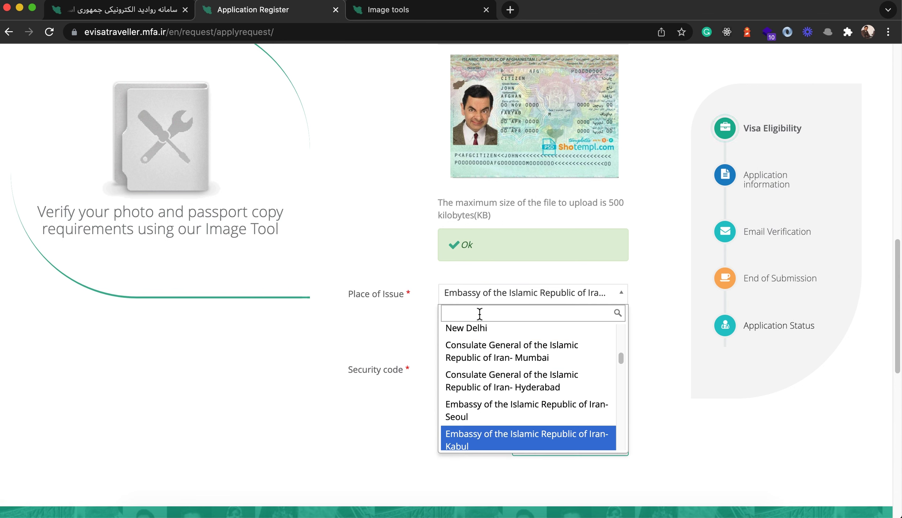
pyautogui.write('maz')
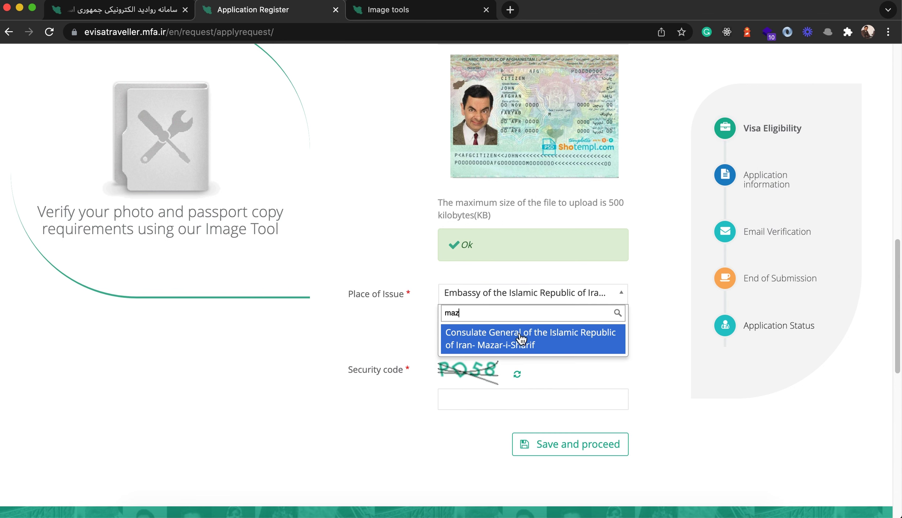
pyautogui.moveTo(475, 312); pyautogui.dragTo(372, 309)
pyautogui.press('BackSpace')
pyautogui.write('k')
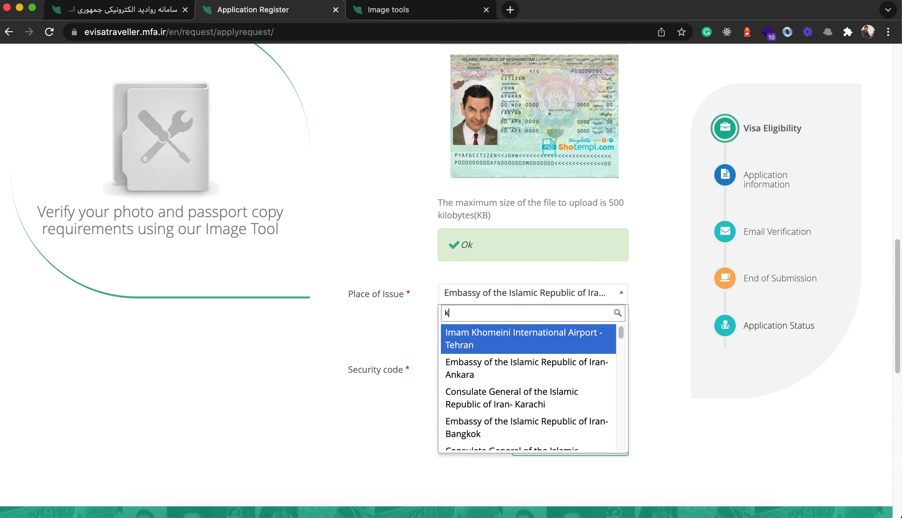
pyautogui.press('BackSpace')
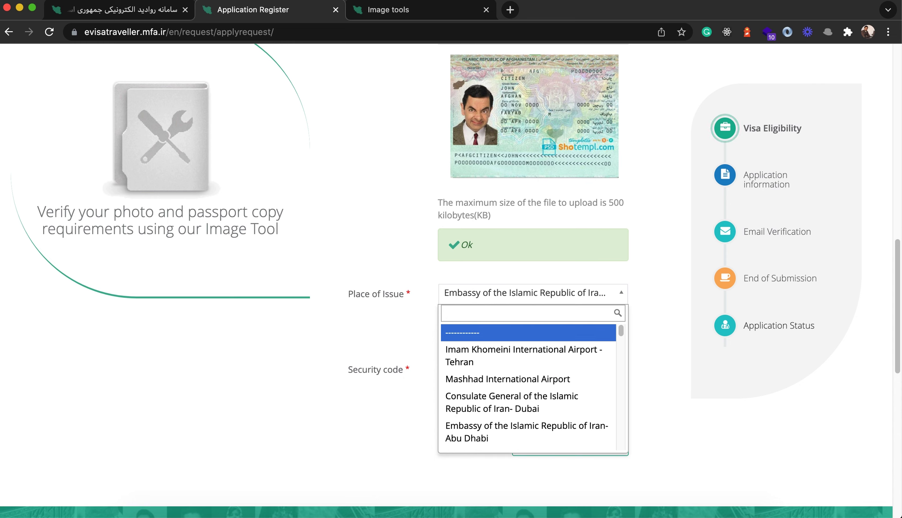
pyautogui.write('kand')
pyautogui.moveTo(473, 312); pyautogui.dragTo(327, 294)
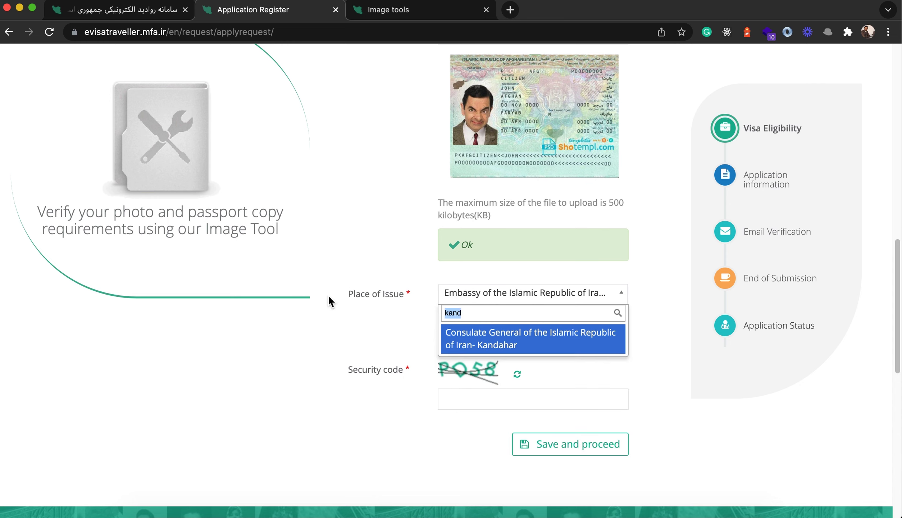
pyautogui.write('kabul')
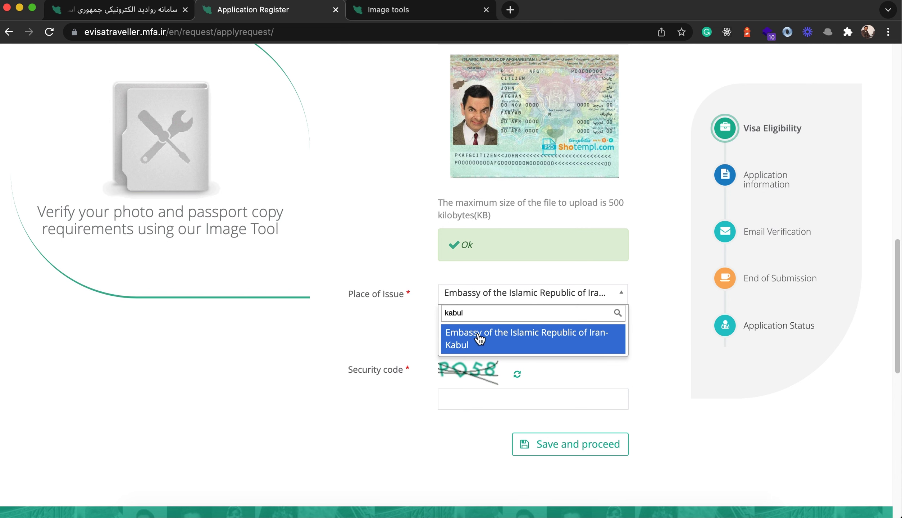
pyautogui.click(477, 338)
pyautogui.scroll(-5, 646, 358)
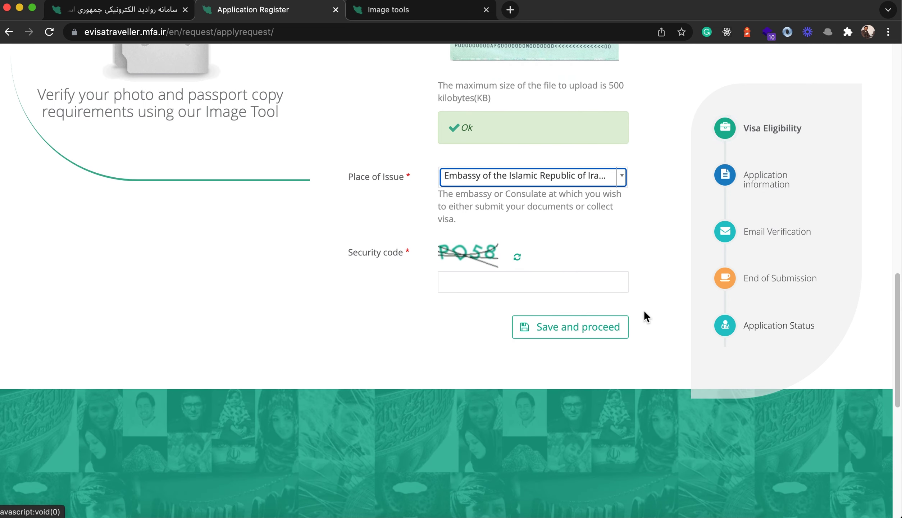
# Step: Enter the captcha in Security code and submit with Save and proceed
pyautogui.click(459, 283)
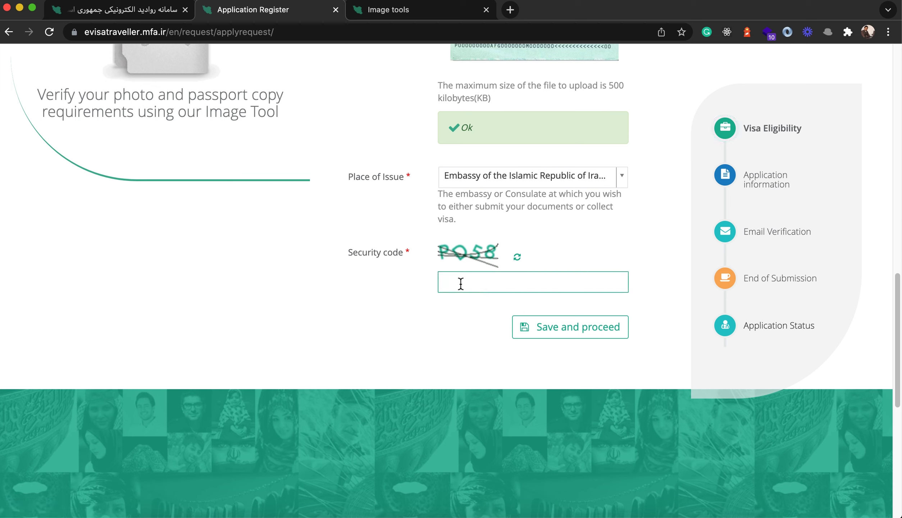
pyautogui.moveTo(348, 254); pyautogui.dragTo(475, 282)
pyautogui.click(458, 284)
pyautogui.write('pd58')
pyautogui.click(560, 330)
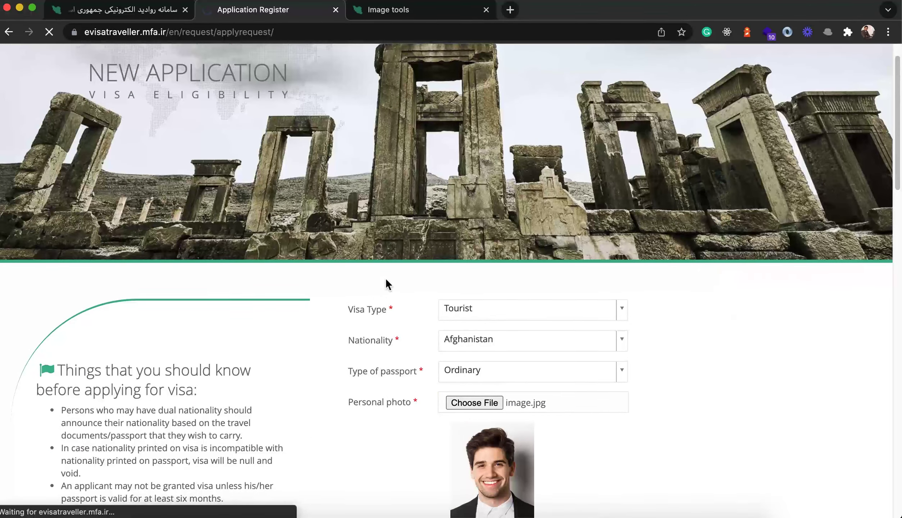
# Step: Enter the applicant's first name, surname and father's name
pyautogui.scroll(-3, 411, 279)
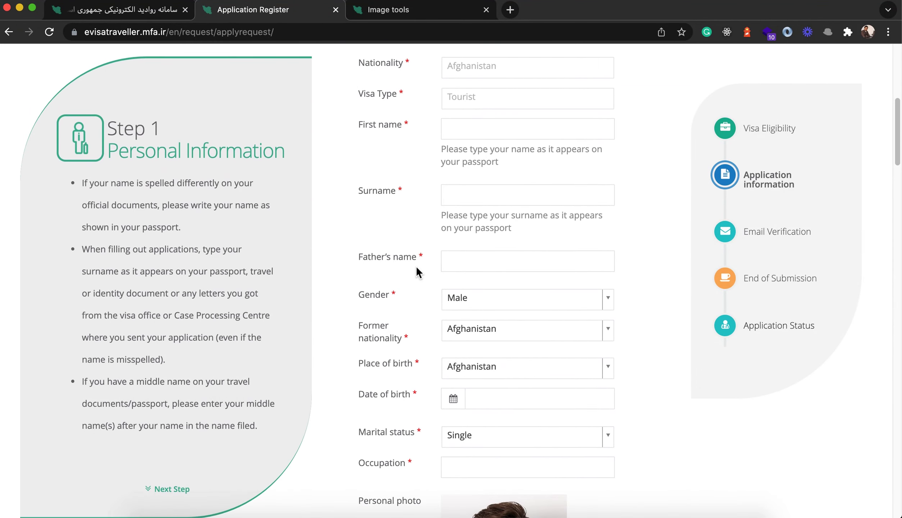
pyautogui.scroll(2, 411, 257)
pyautogui.click(463, 187)
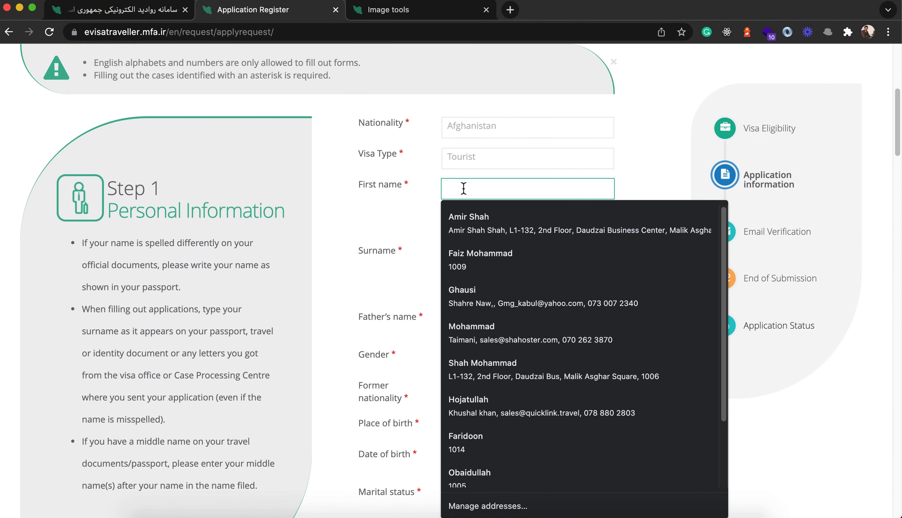
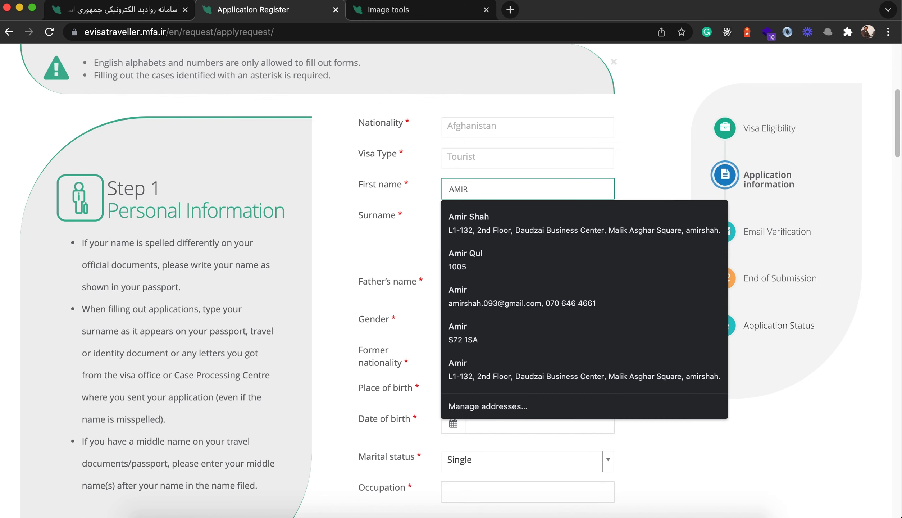
pyautogui.press('Tab')
pyautogui.press('Tab')
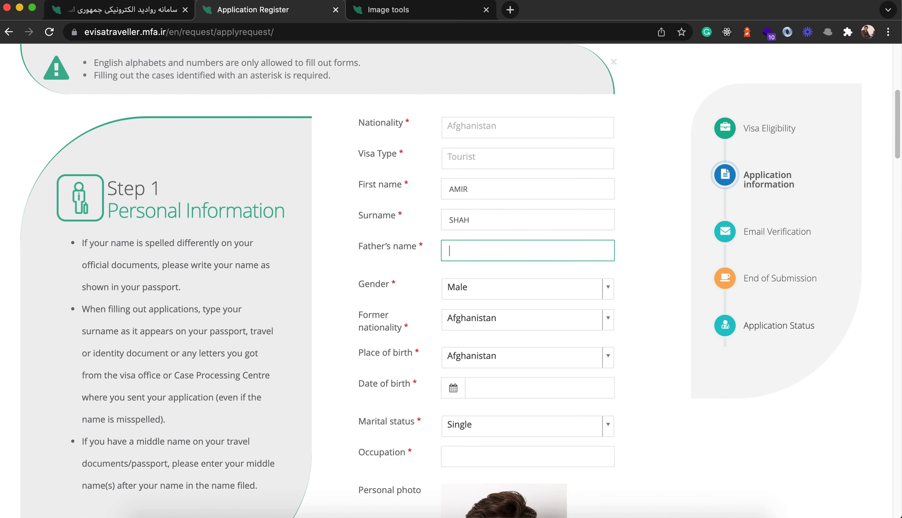
pyautogui.write('SHAH AHMAD')
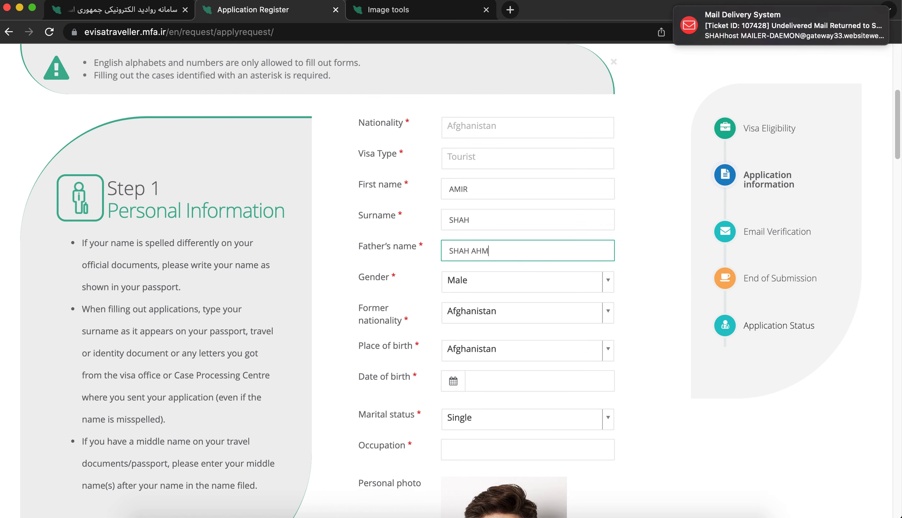
pyautogui.press('Tab')
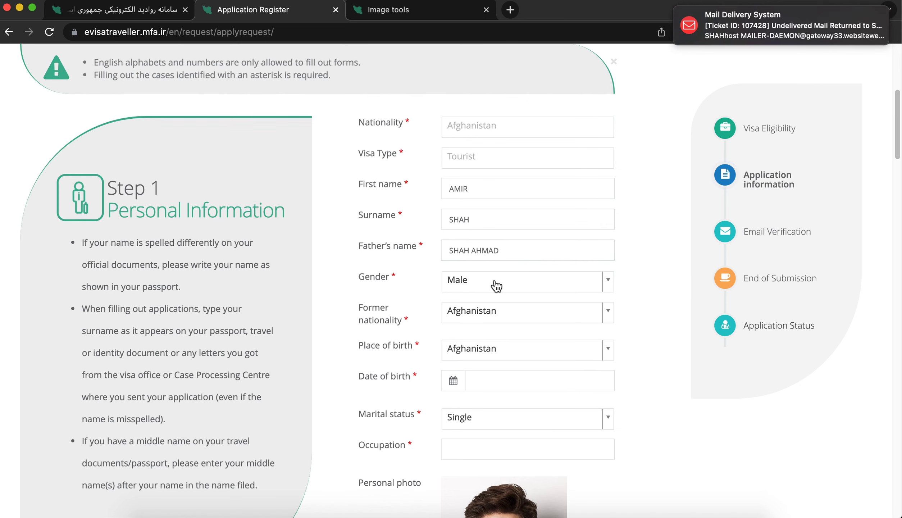
# Step: Keep gender as Male and set former nationality to no selection
pyautogui.scroll(-3, 493, 266)
pyautogui.click(489, 228)
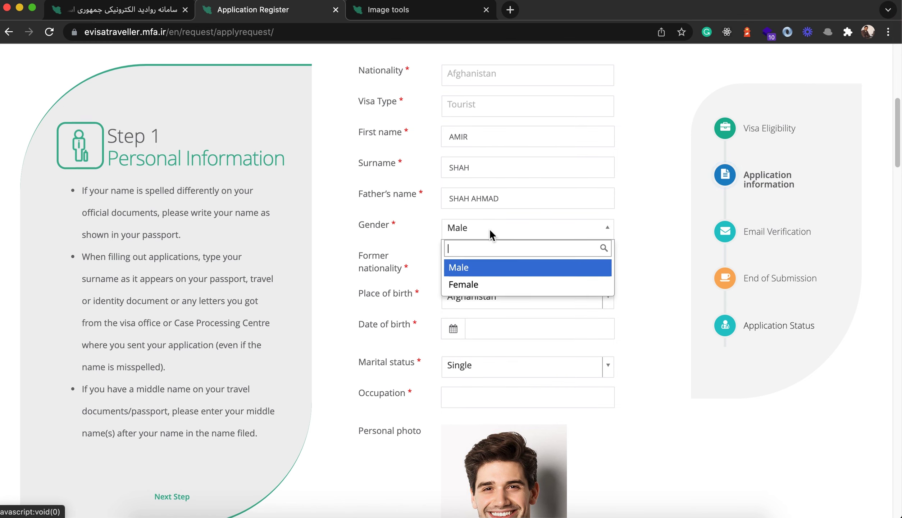
pyautogui.click(528, 270)
pyautogui.scroll(-1, 468, 248)
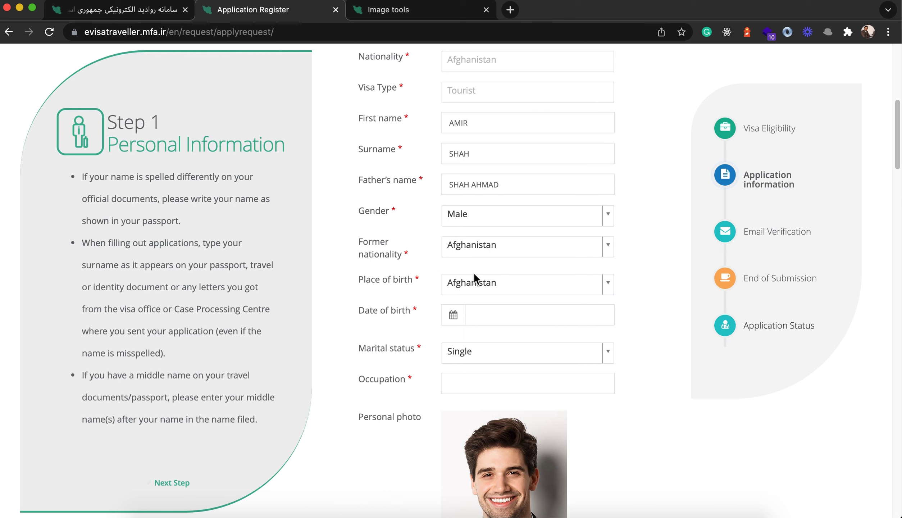
pyautogui.scroll(-2, 474, 272)
pyautogui.click(515, 214)
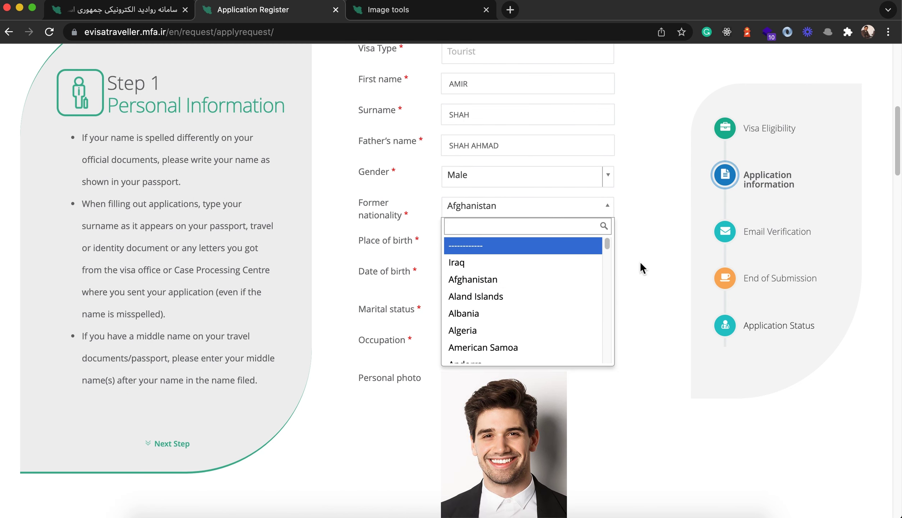
pyautogui.click(481, 244)
pyautogui.scroll(-1, 508, 277)
# Step: Set the date of birth to 1989/06/06 in the calendar
pyautogui.click(452, 255)
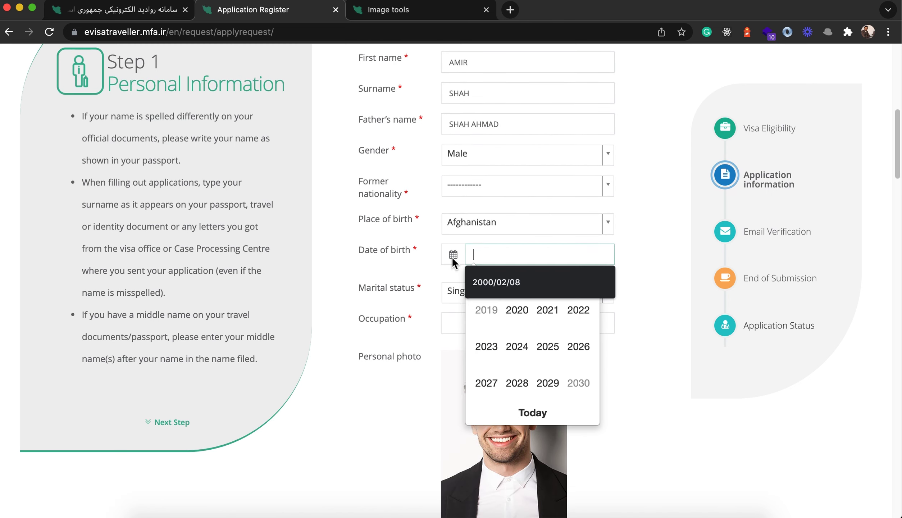
pyautogui.click(478, 279)
pyautogui.click(478, 279)
pyautogui.click(478, 280)
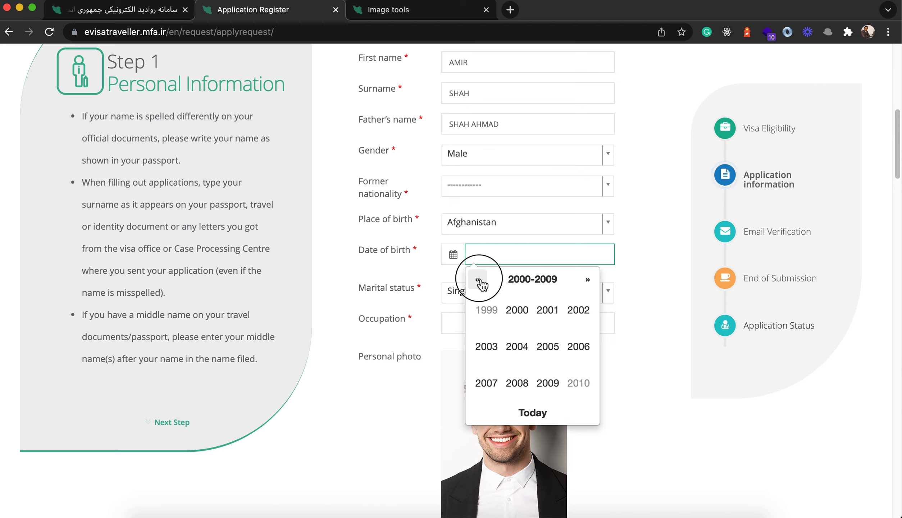
pyautogui.click(478, 280)
pyautogui.click(478, 280)
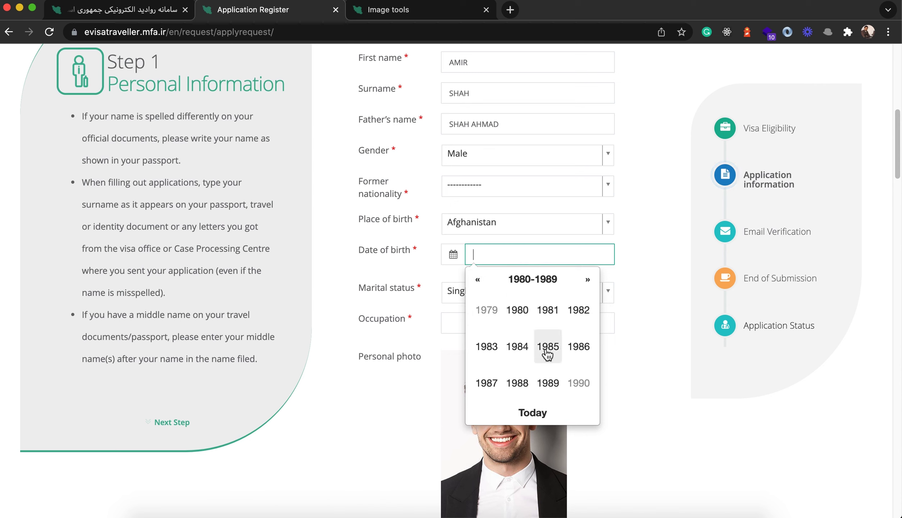
pyautogui.click(548, 384)
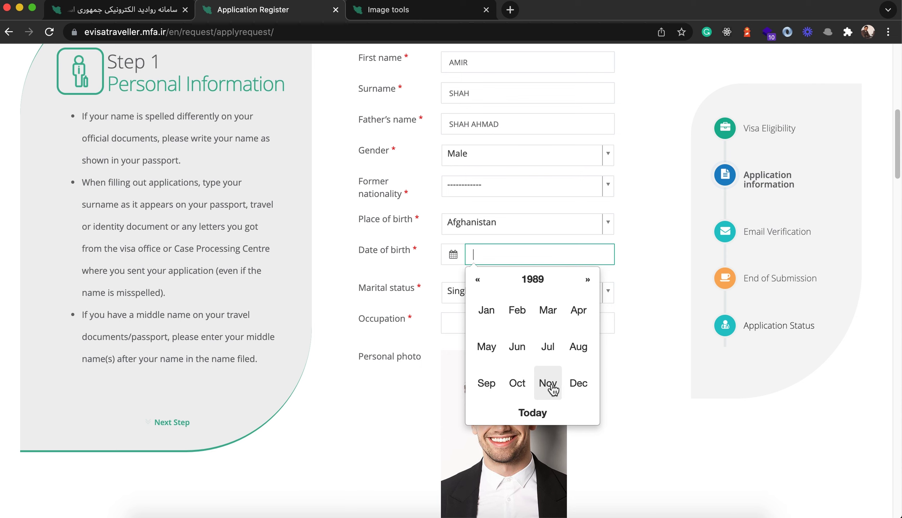
pyautogui.click(518, 346)
pyautogui.click(517, 338)
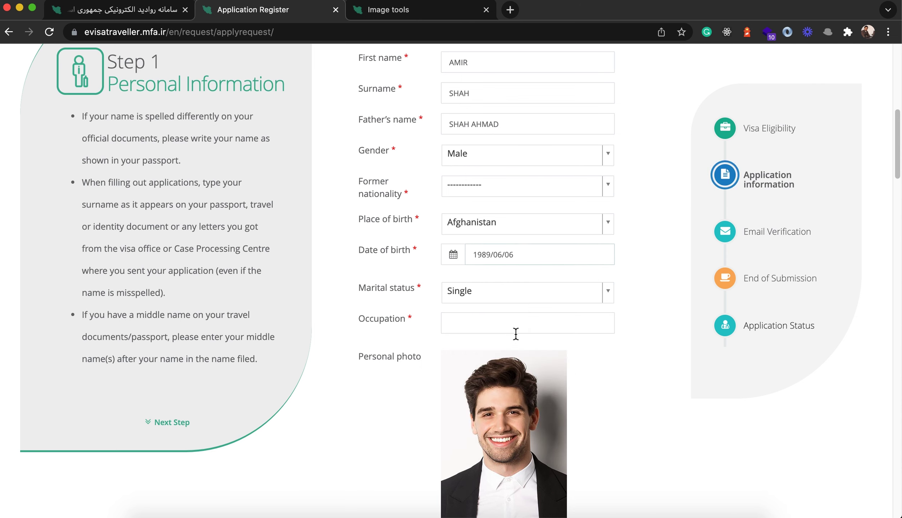
pyautogui.scroll(-1, 428, 310)
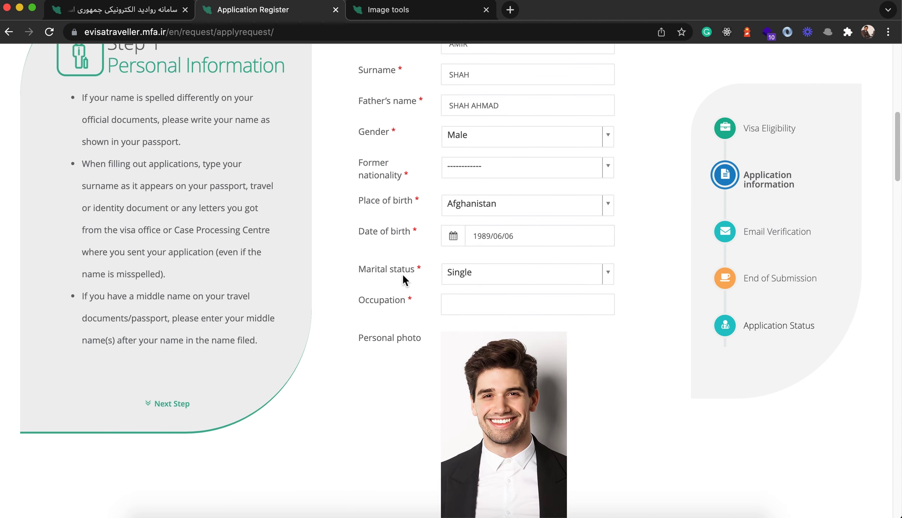
# Step: Keep marital status Single and fill occupation with the Student suggestion
pyautogui.click(493, 275)
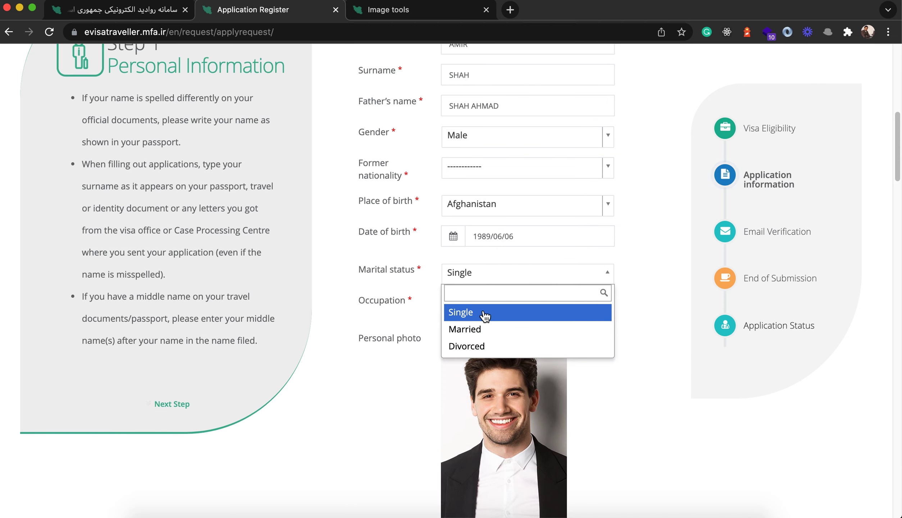
pyautogui.click(485, 316)
pyautogui.scroll(-1, 423, 314)
pyautogui.click(467, 287)
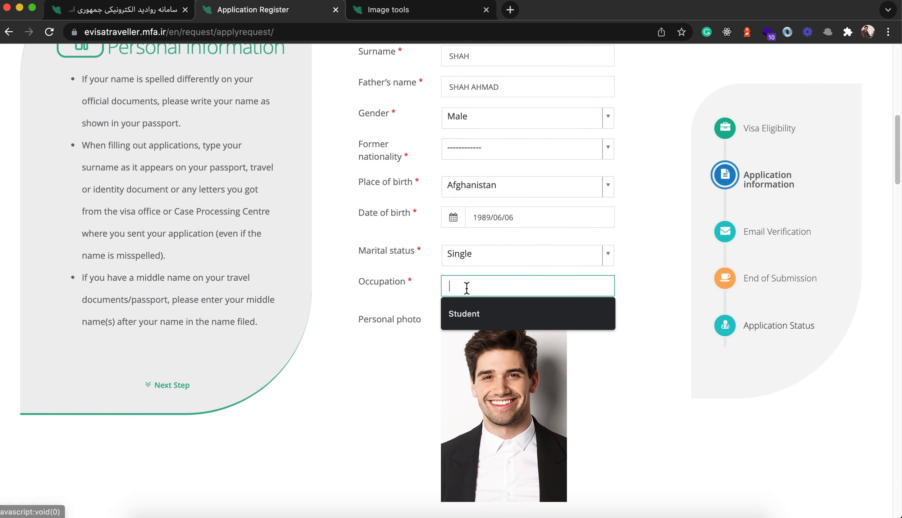
pyautogui.click(467, 313)
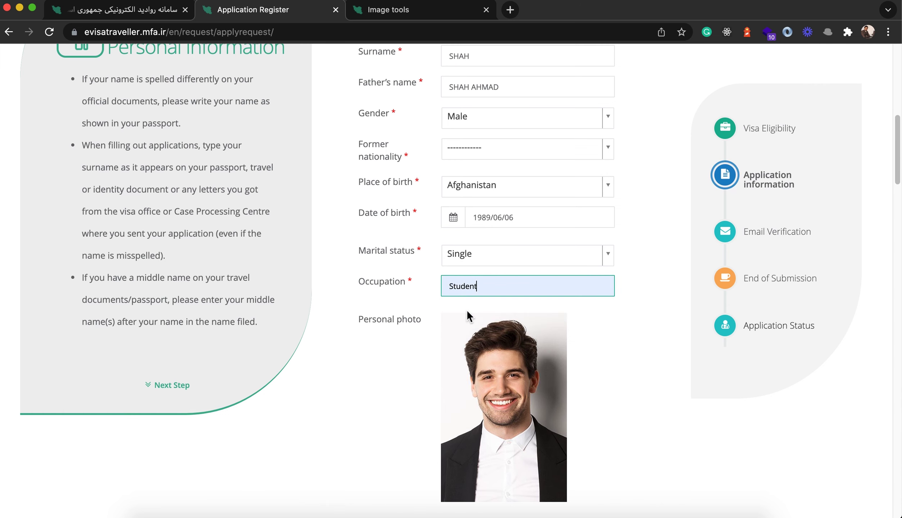
pyautogui.scroll(-4, 414, 345)
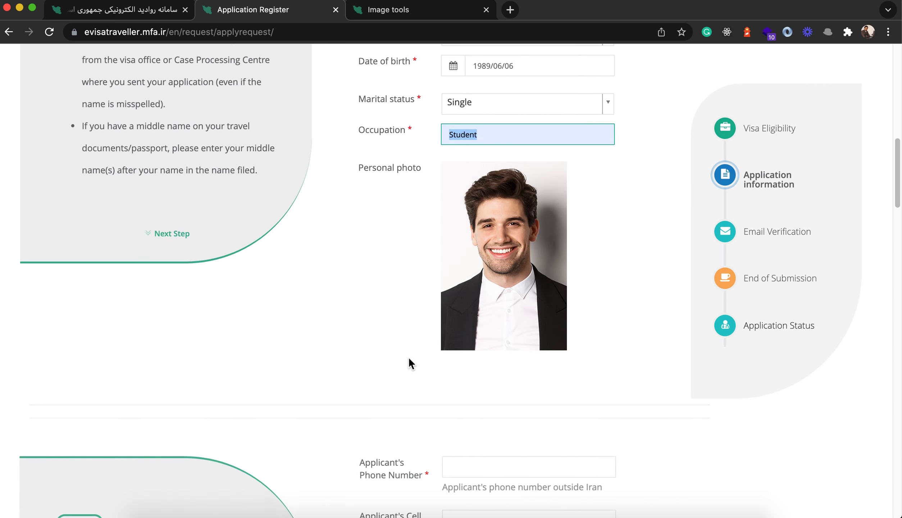
pyautogui.scroll(-4, 402, 363)
pyautogui.scroll(-1, 430, 293)
# Step: Enter the applicant's phone number and cell phone number, trimming the extra digits
pyautogui.scroll(-5, 417, 327)
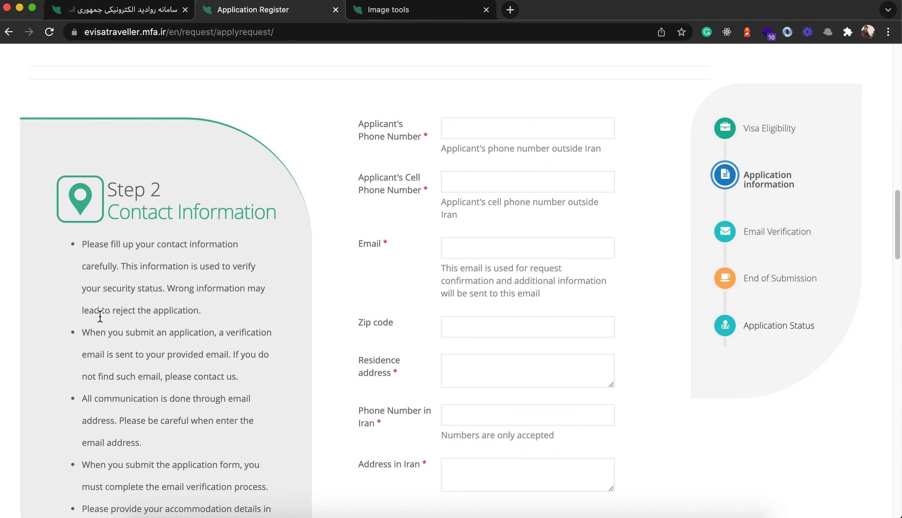
pyautogui.click(457, 135)
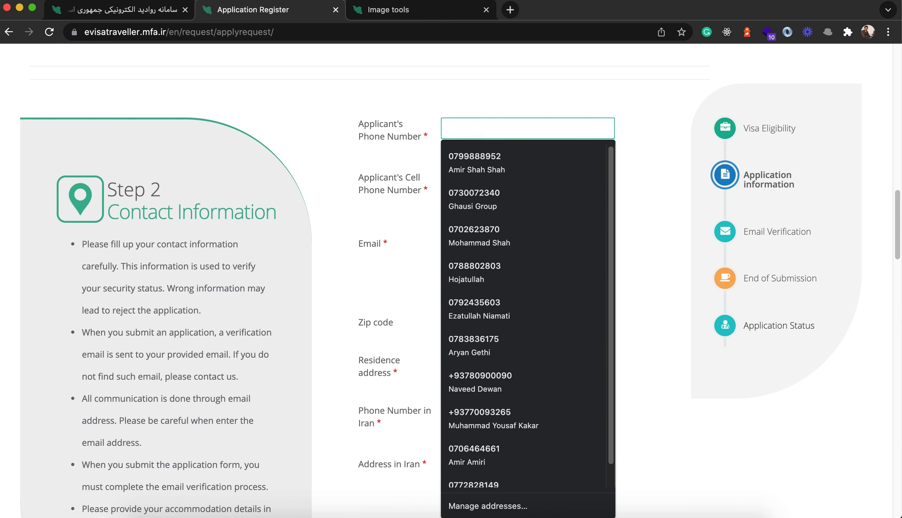
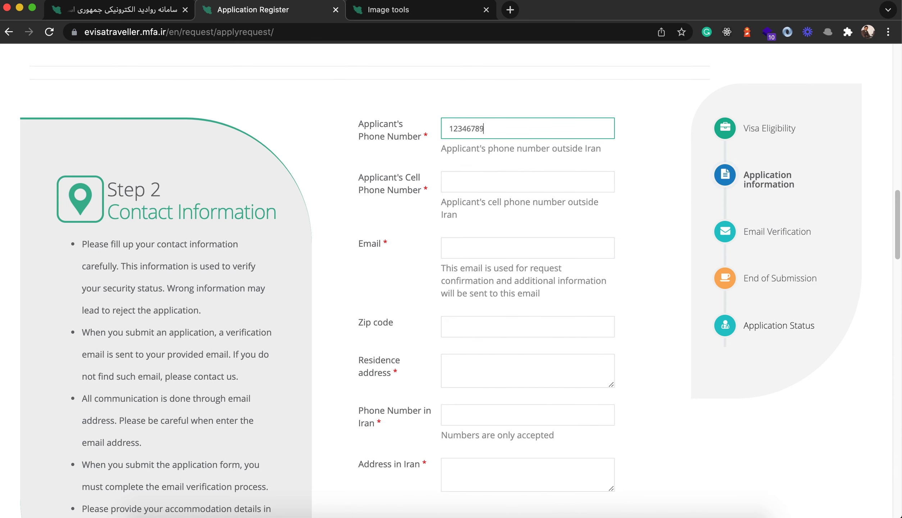
pyautogui.click(479, 189)
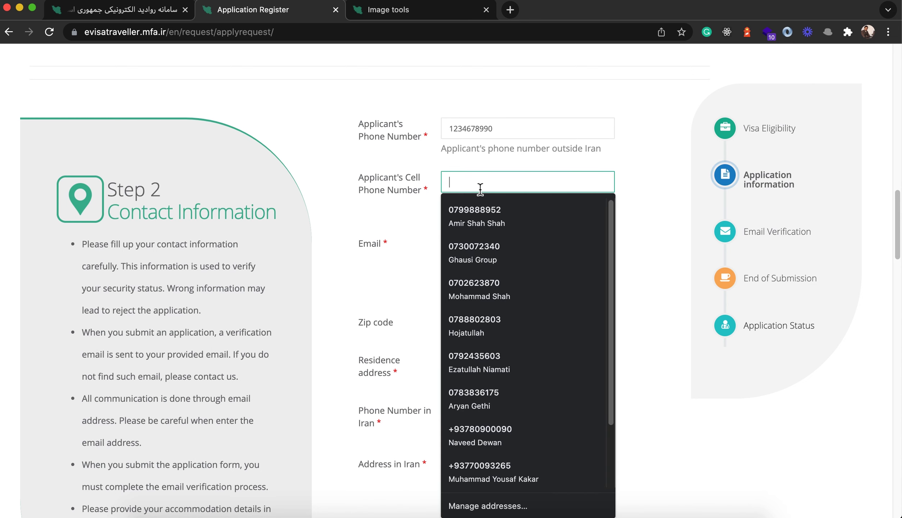
pyautogui.write('071234567')
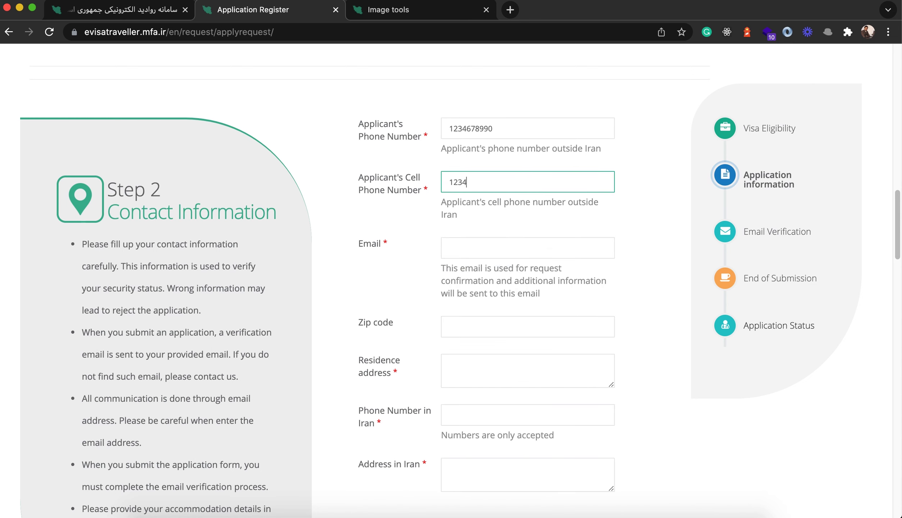
pyautogui.write('123456')
pyautogui.moveTo(523, 184); pyautogui.dragTo(487, 178)
pyautogui.press('BackSpace')
pyautogui.scroll(-1, 471, 231)
# Step: Fill the Email field with the saved autofill address
pyautogui.click(471, 230)
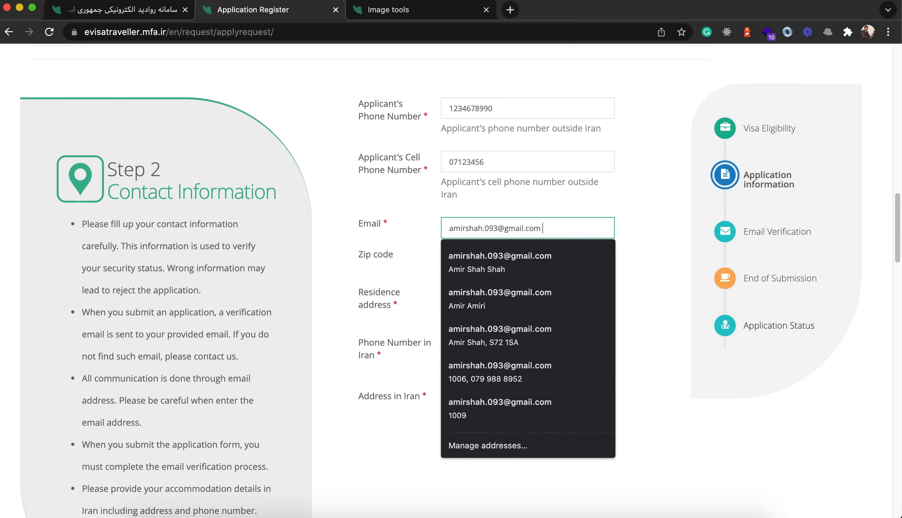
pyautogui.click(466, 273)
pyautogui.scroll(-1, 463, 266)
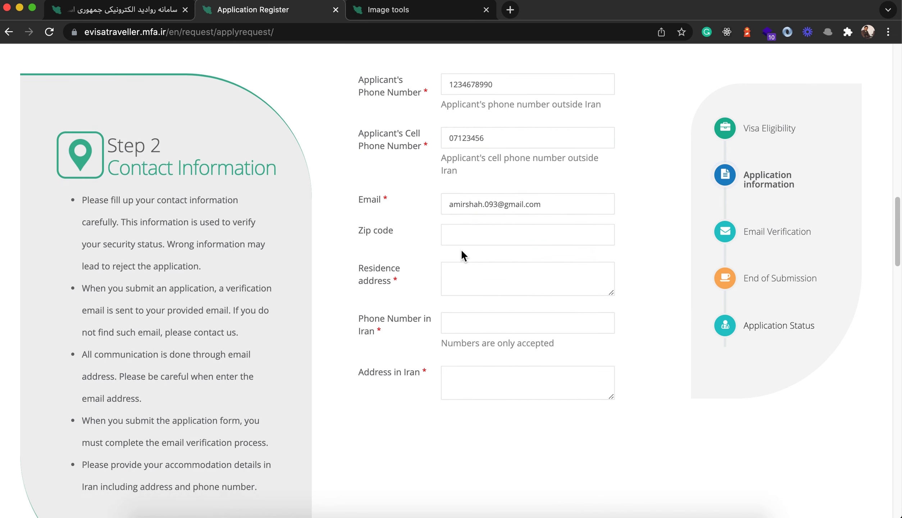
# Step: Leave the optional Zip code field empty
pyautogui.click(461, 237)
pyautogui.click(424, 239)
pyautogui.moveTo(357, 200); pyautogui.dragTo(389, 198)
pyautogui.click(379, 197)
pyautogui.moveTo(376, 233); pyautogui.dragTo(402, 232)
pyautogui.click(464, 235)
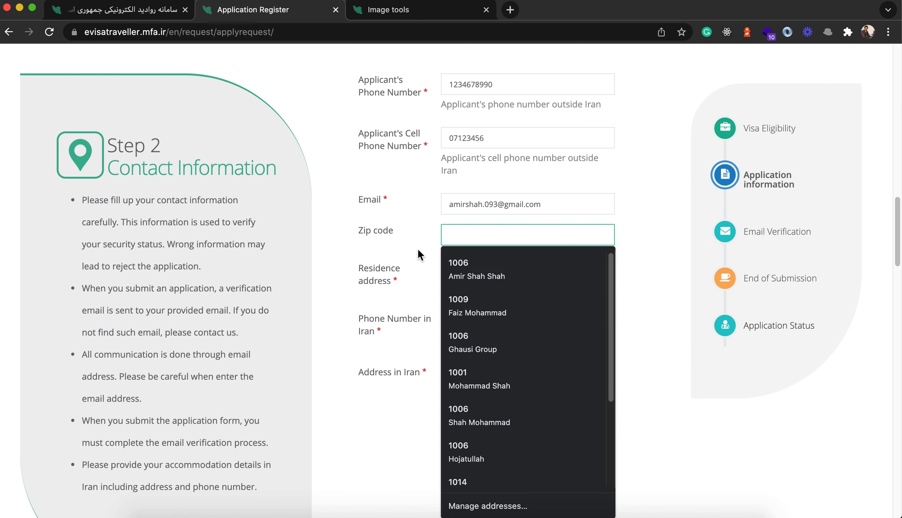
pyautogui.click(419, 274)
pyautogui.scroll(-2, 429, 275)
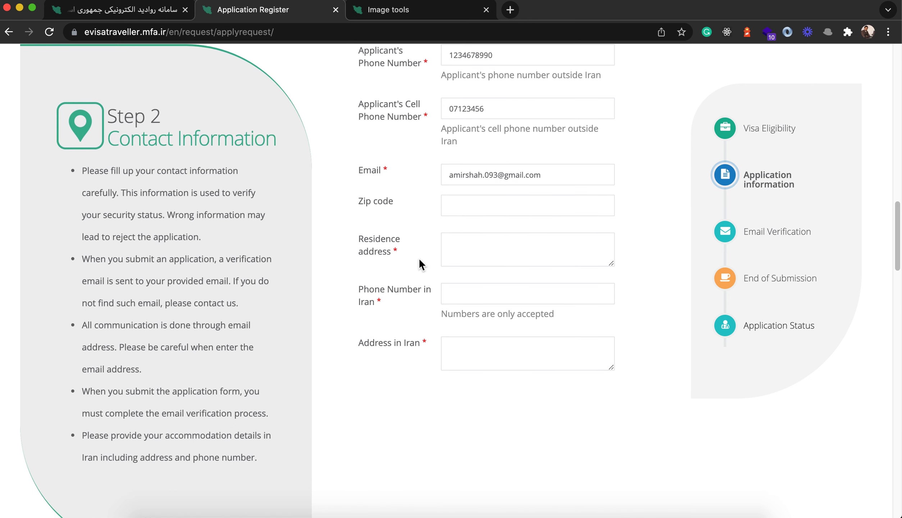
pyautogui.click(460, 248)
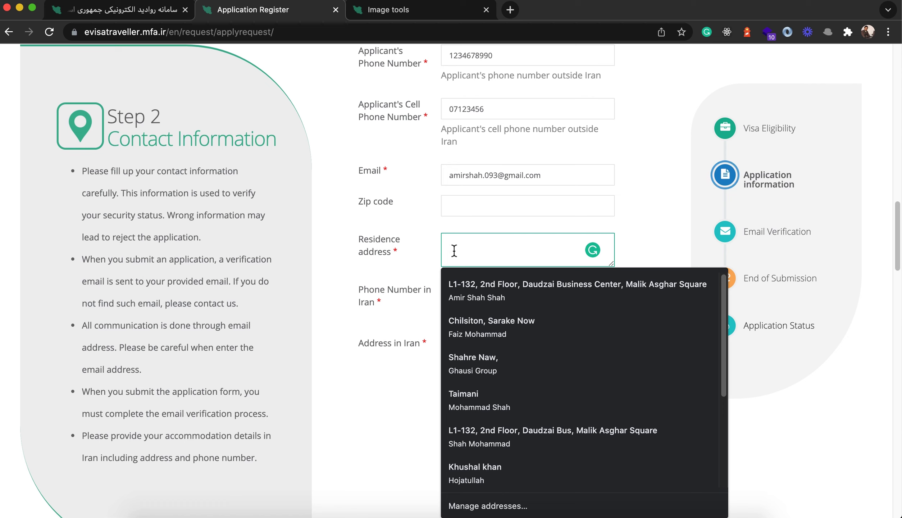
# Step: Type the applicant's home address, a phone number in Iran and the city for the address in Iran
pyautogui.write('Sha')
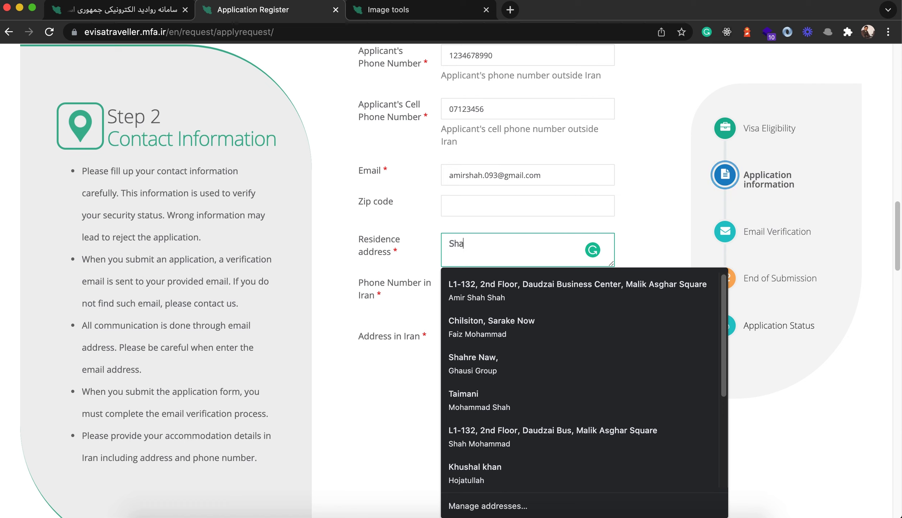
pyautogui.write('hre now, kabul')
pyautogui.click(388, 349)
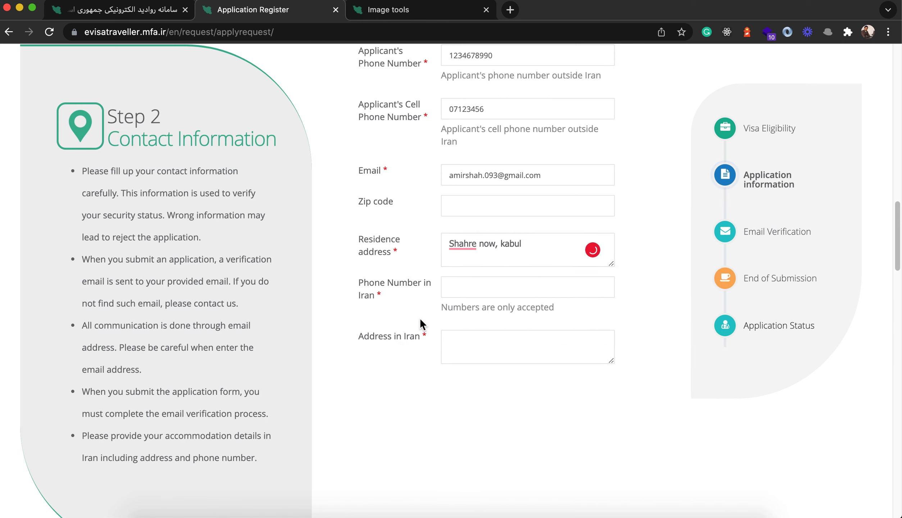
pyautogui.click(467, 293)
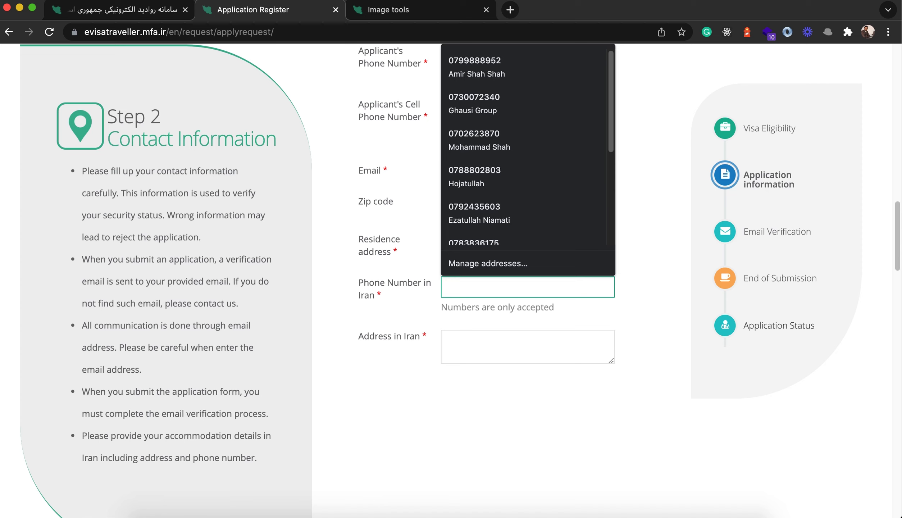
pyautogui.write('071234567')
pyautogui.click(465, 346)
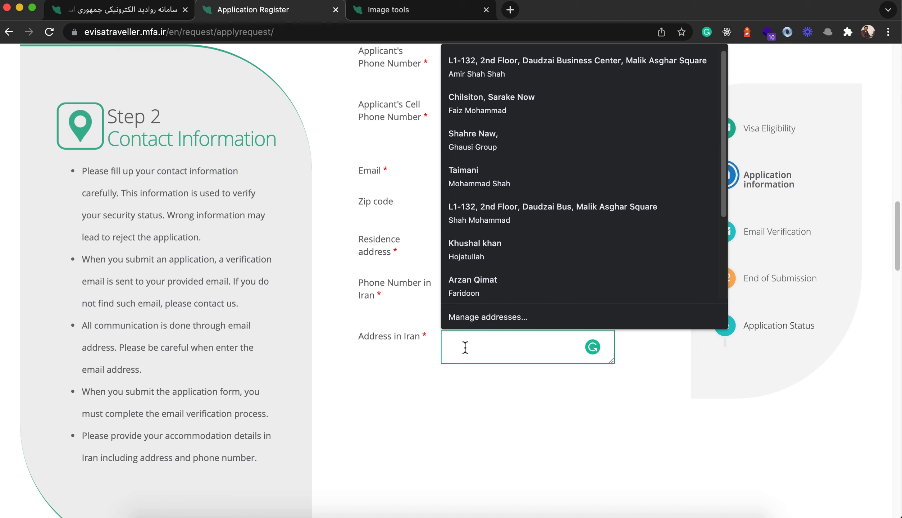
pyautogui.write('Tehran')
pyautogui.click(620, 425)
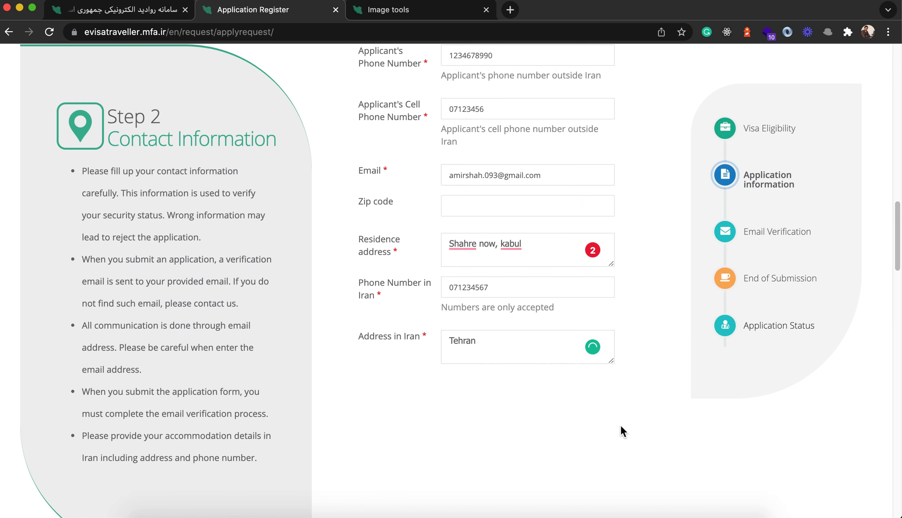
pyautogui.scroll(-5, 640, 403)
pyautogui.scroll(-5, 590, 397)
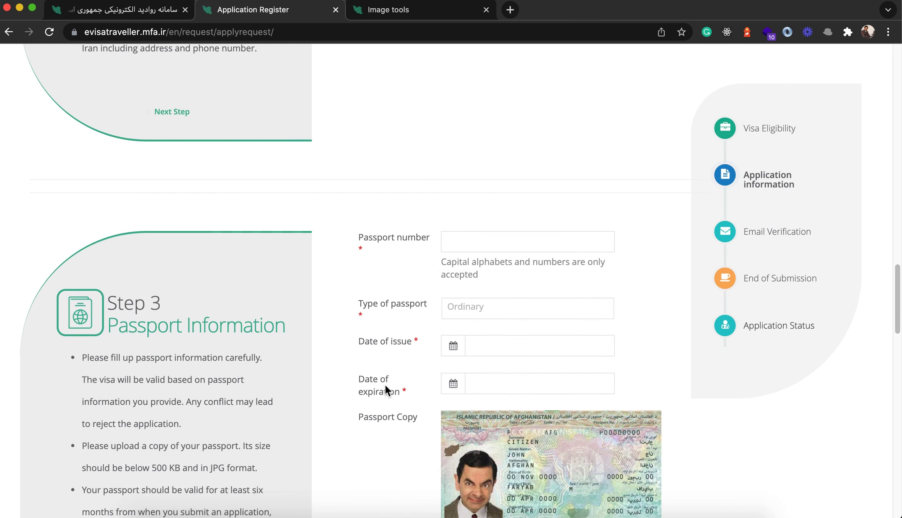
# Step: Enter the applicant's passport number
pyautogui.click(469, 243)
pyautogui.write('P1234')
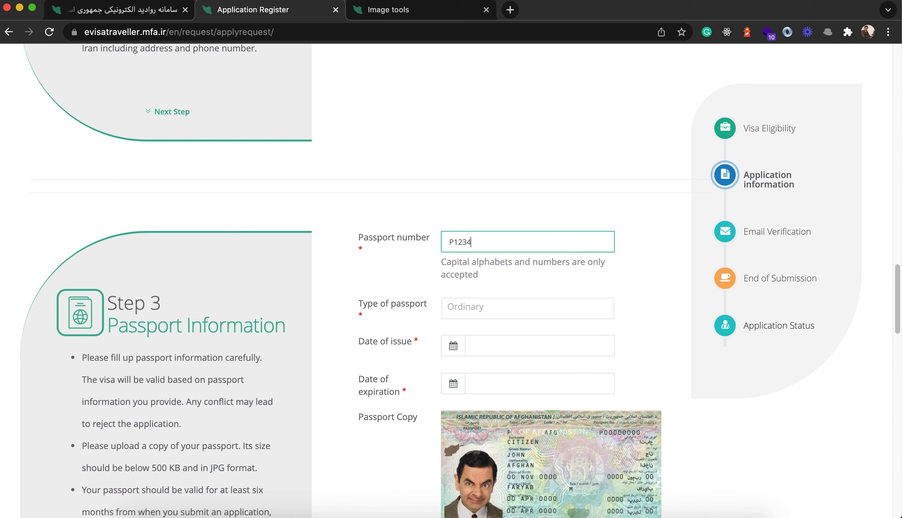
pyautogui.write('567')
pyautogui.scroll(-2, 677, 346)
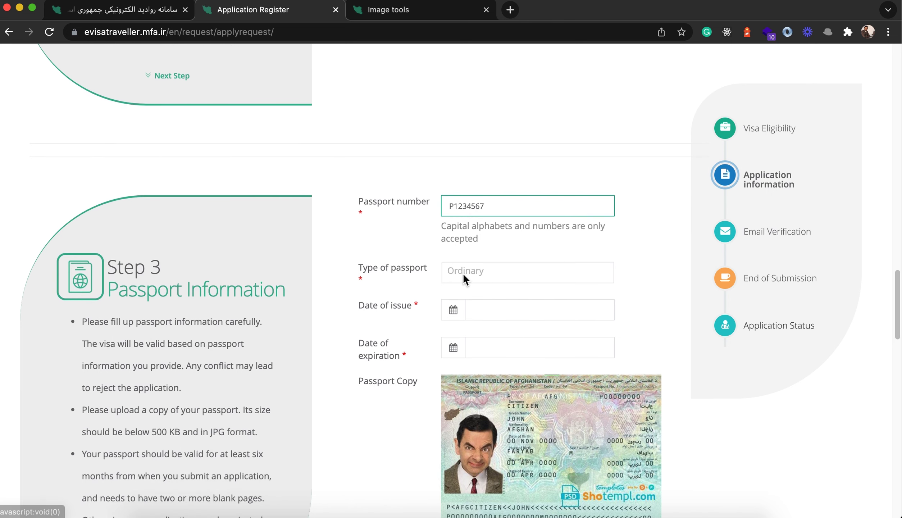
pyautogui.scroll(-2, 475, 274)
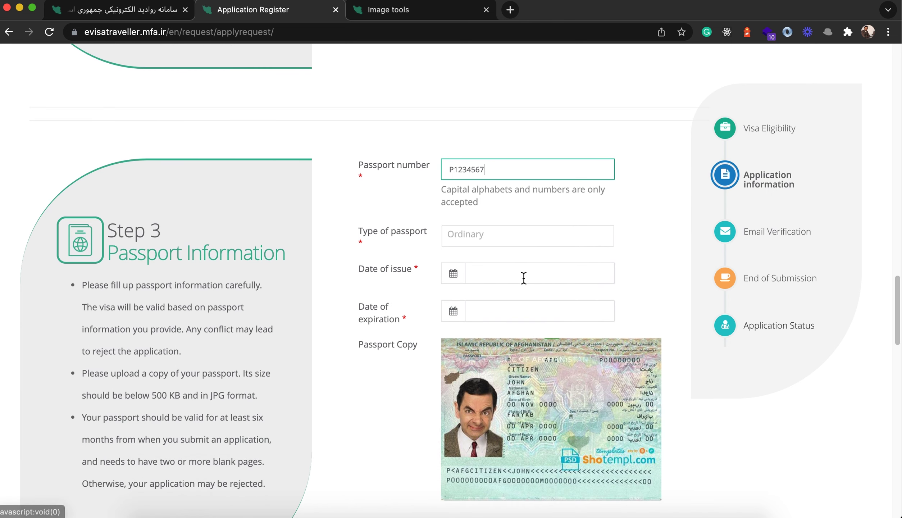
pyautogui.scroll(-2, 450, 284)
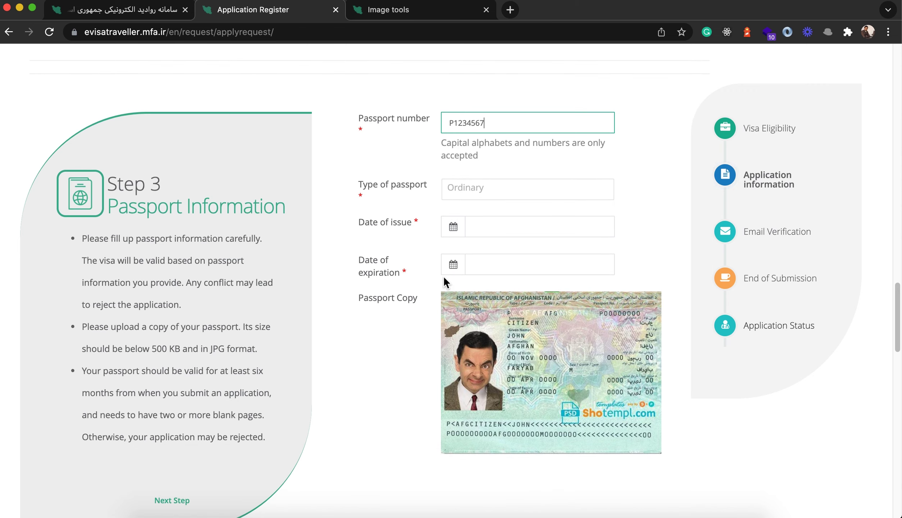
# Step: Set the date of issue to 2019/12/29 and the date of expiration to 2025/03/11
pyautogui.click(453, 227)
pyautogui.click(681, 375)
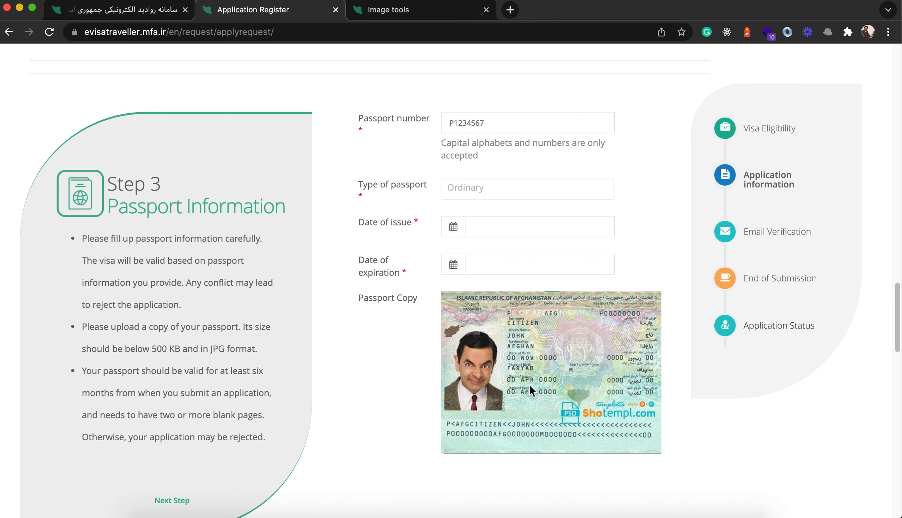
pyautogui.click(485, 226)
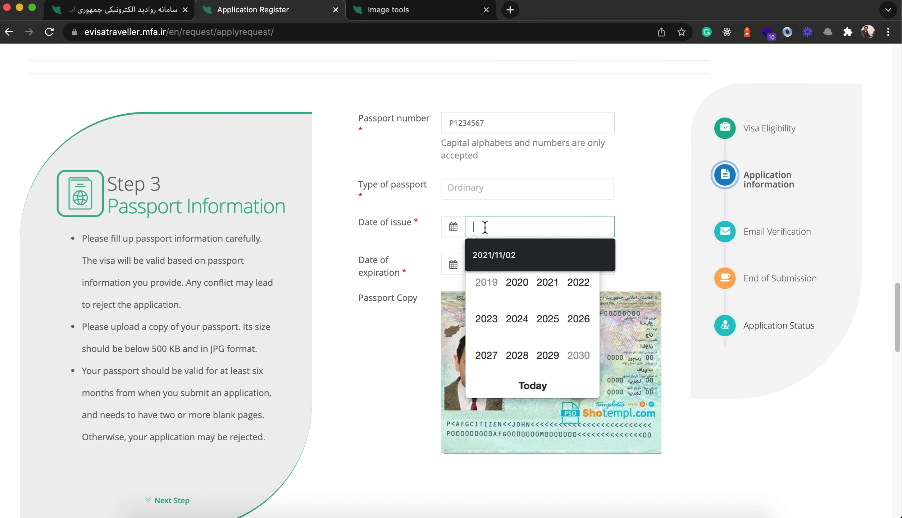
pyautogui.click(517, 288)
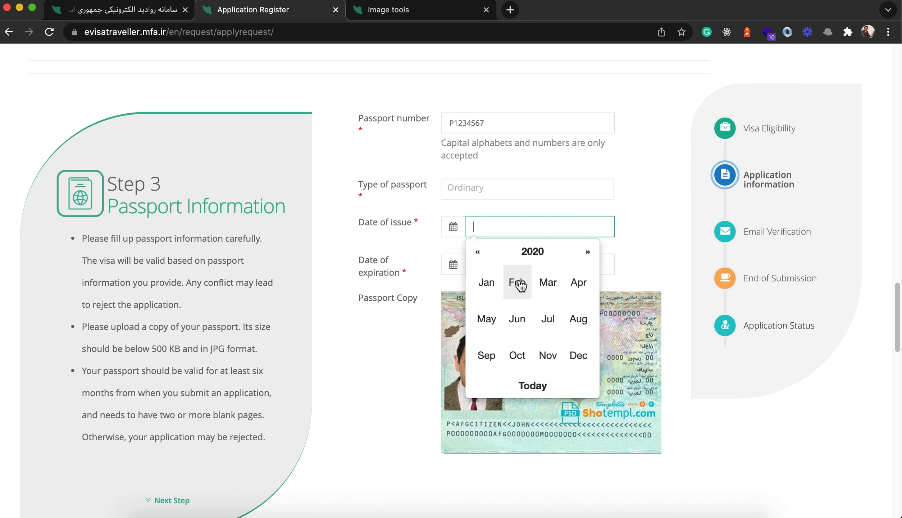
pyautogui.click(485, 280)
pyautogui.click(480, 289)
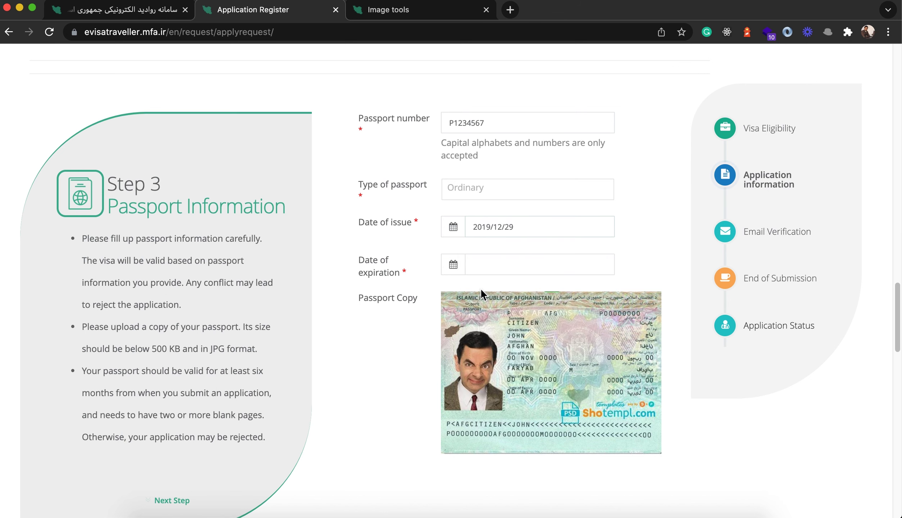
pyautogui.click(510, 262)
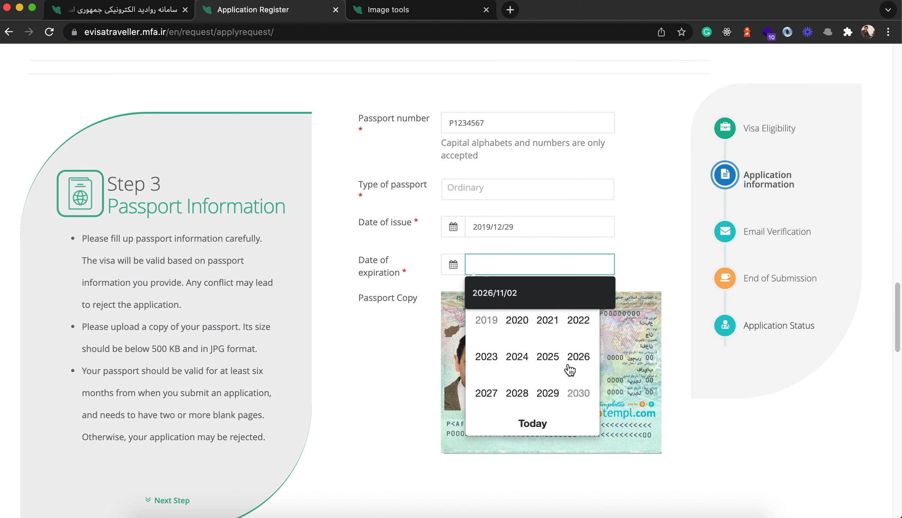
pyautogui.click(549, 358)
pyautogui.click(548, 324)
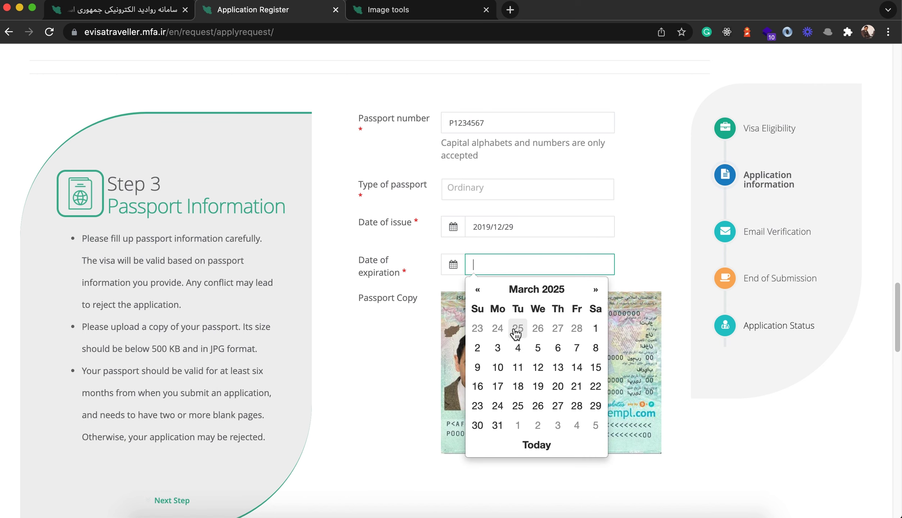
pyautogui.click(518, 361)
pyautogui.scroll(-7, 502, 368)
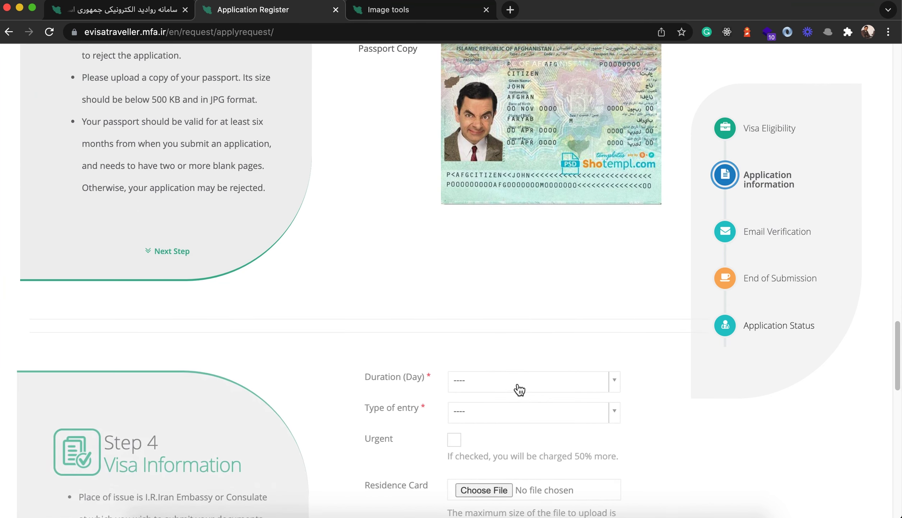
# Step: In Step 4 Visa Information, choose a 3-day Duration (Day) and 'once' as the Type of entry
pyautogui.scroll(-9, 476, 357)
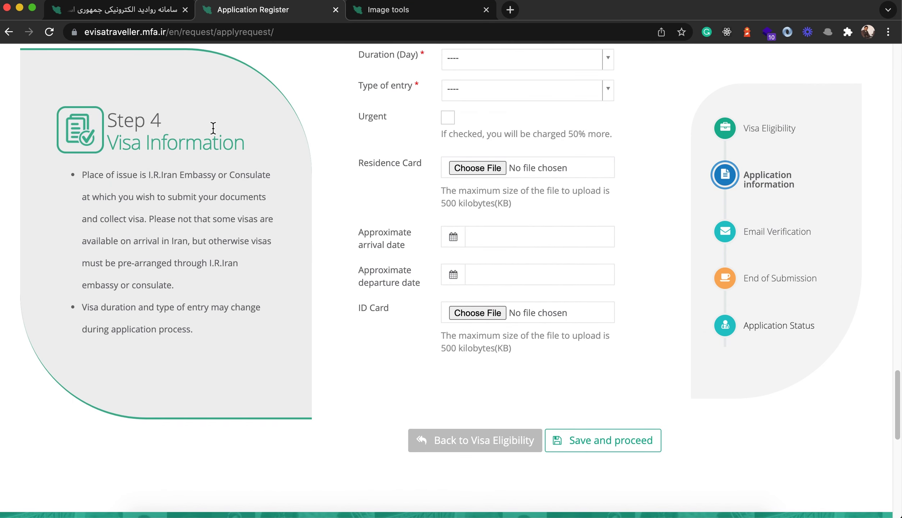
pyautogui.scroll(3, 429, 222)
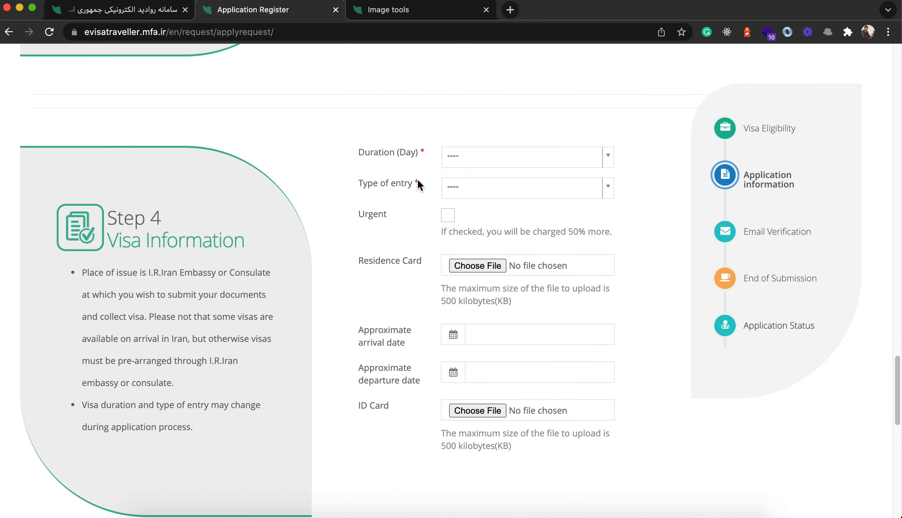
pyautogui.click(464, 158)
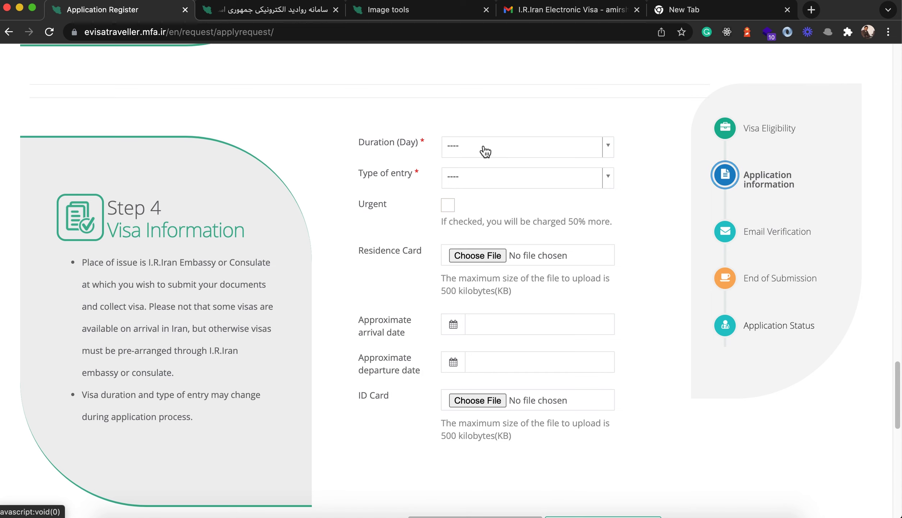
pyautogui.moveTo(357, 141); pyautogui.dragTo(411, 145)
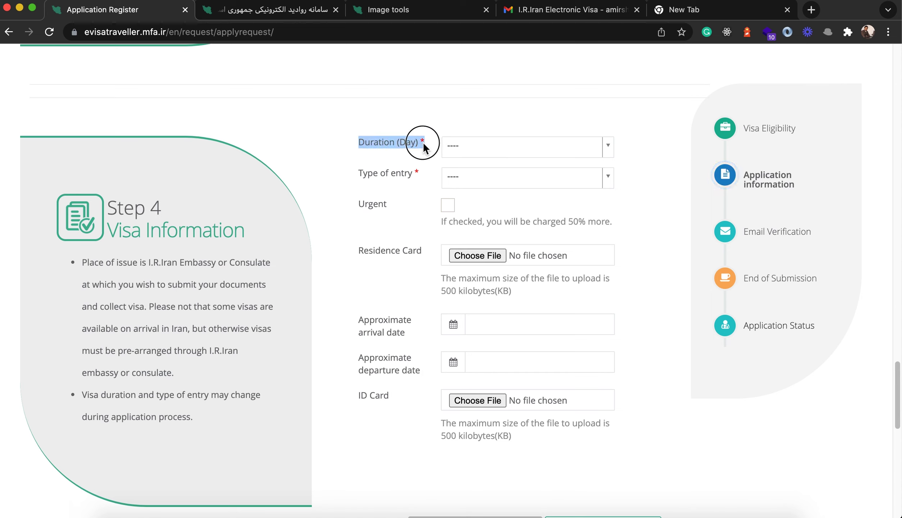
pyautogui.click(474, 148)
pyautogui.scroll(-2, 478, 228)
pyautogui.scroll(-10, 480, 228)
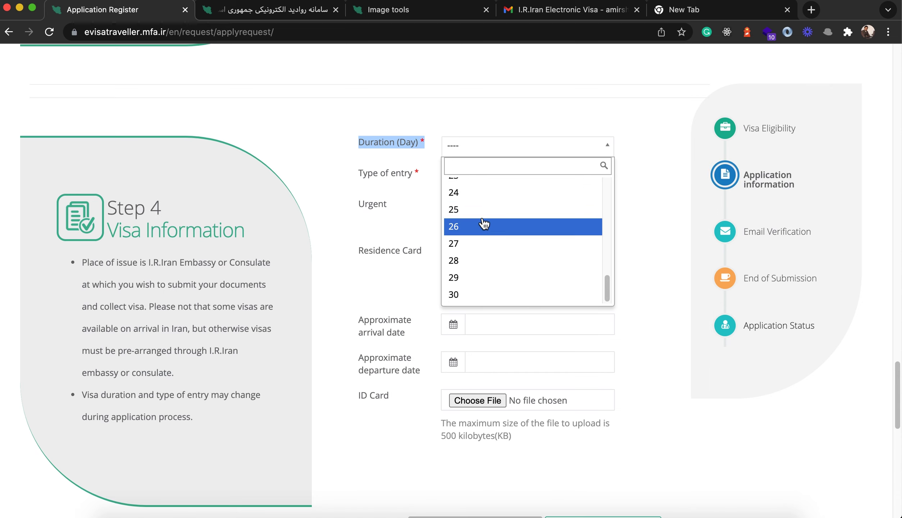
pyautogui.click(469, 298)
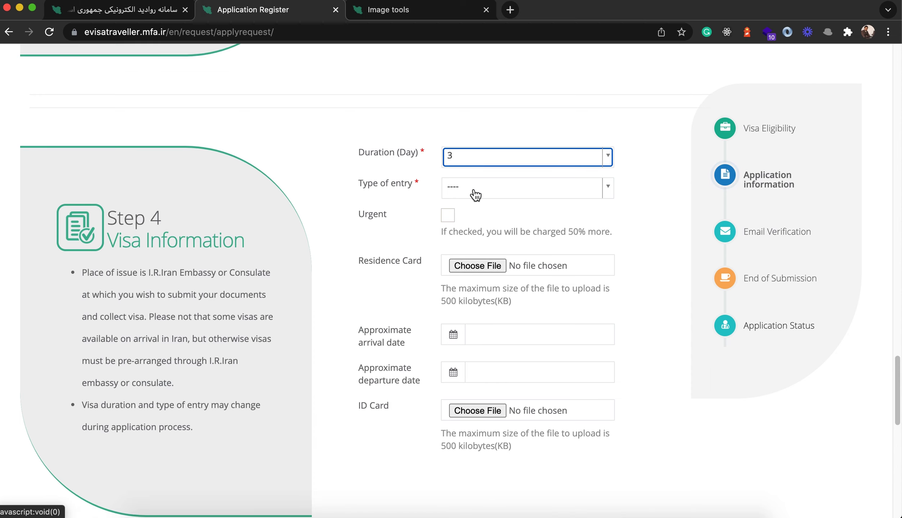
pyautogui.click(476, 186)
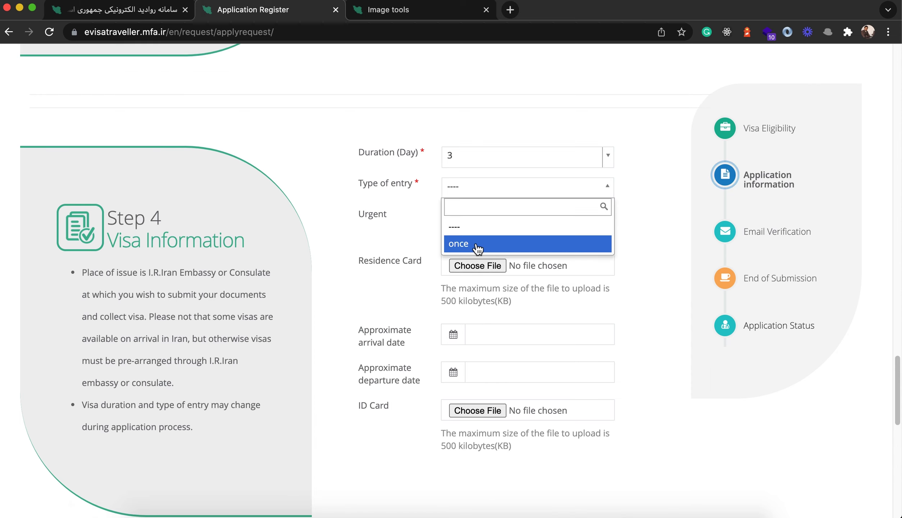
pyautogui.click(486, 244)
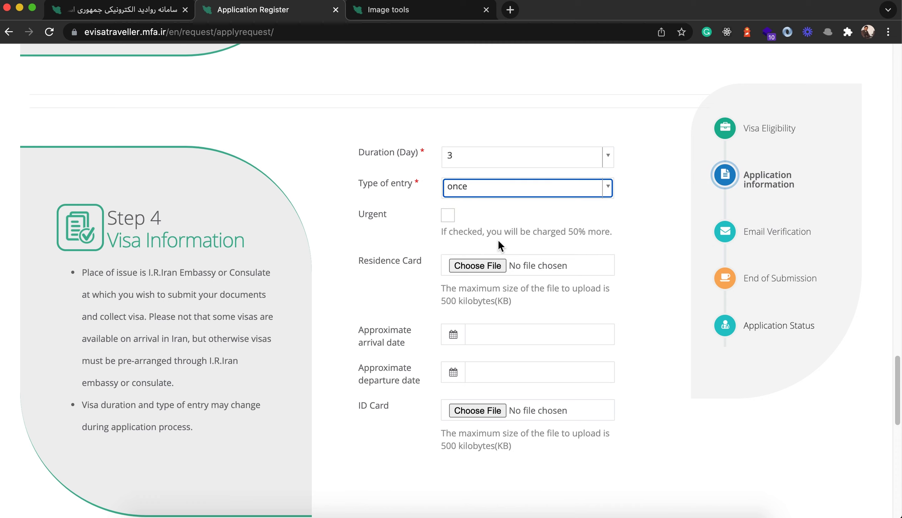
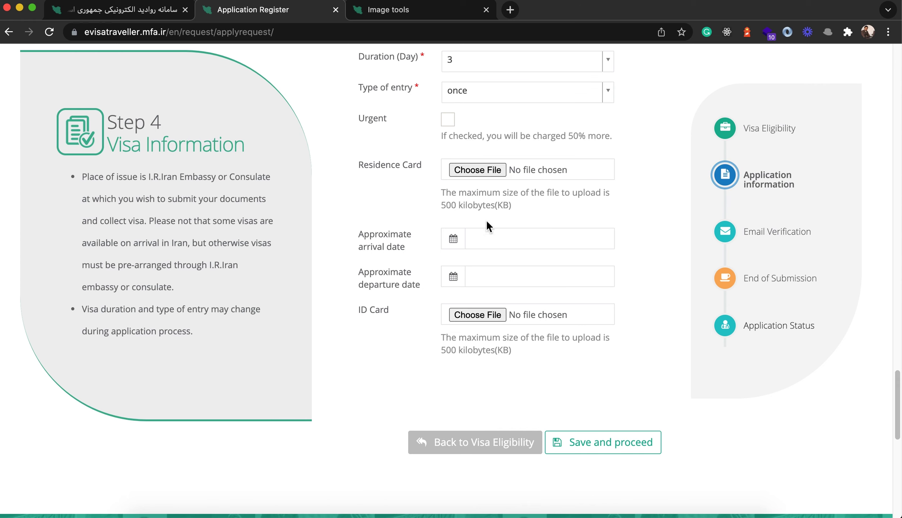
# Step: Pick 2021/12/27 as the approximate arrival date
pyautogui.click(455, 240)
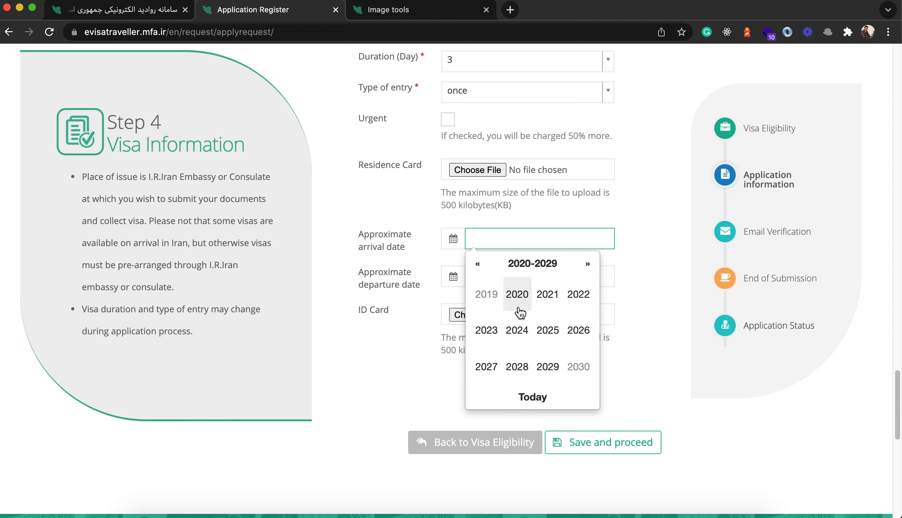
pyautogui.click(555, 301)
pyautogui.click(582, 369)
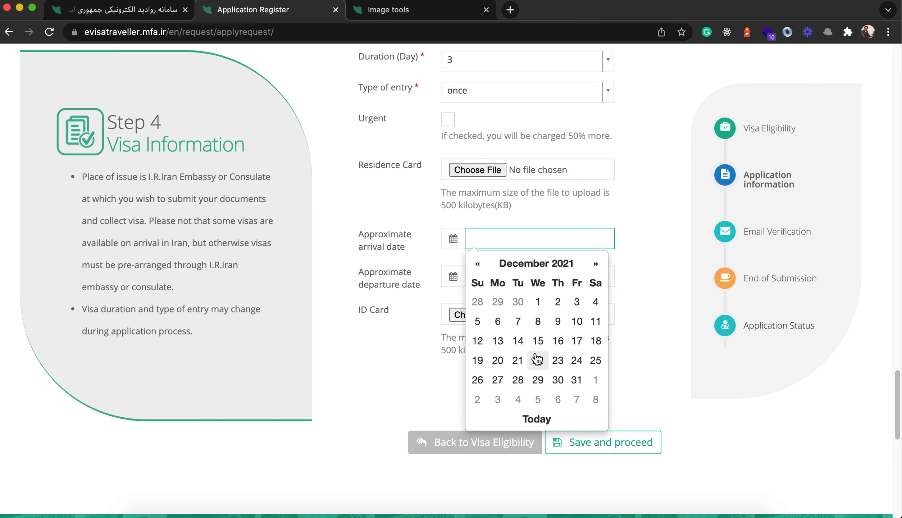
pyautogui.click(499, 381)
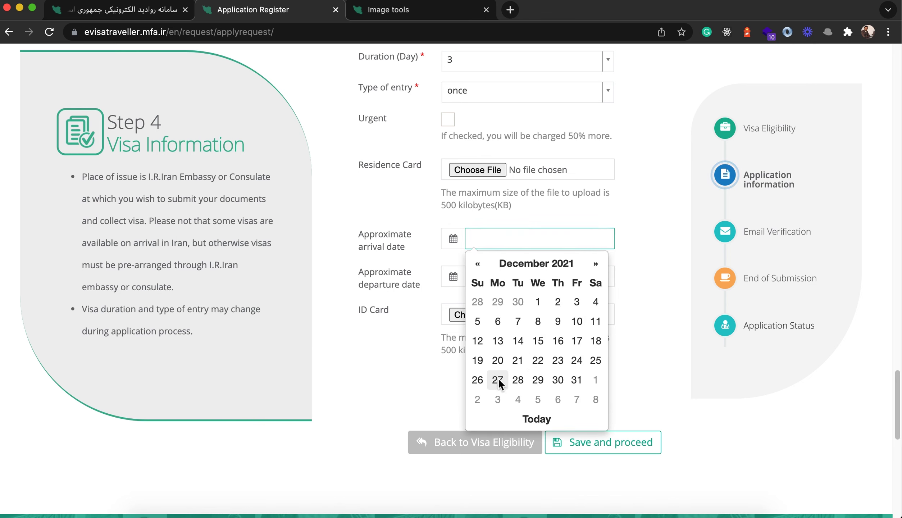
# Step: Pick 2022/02/28 as the approximate departure date
pyautogui.click(452, 277)
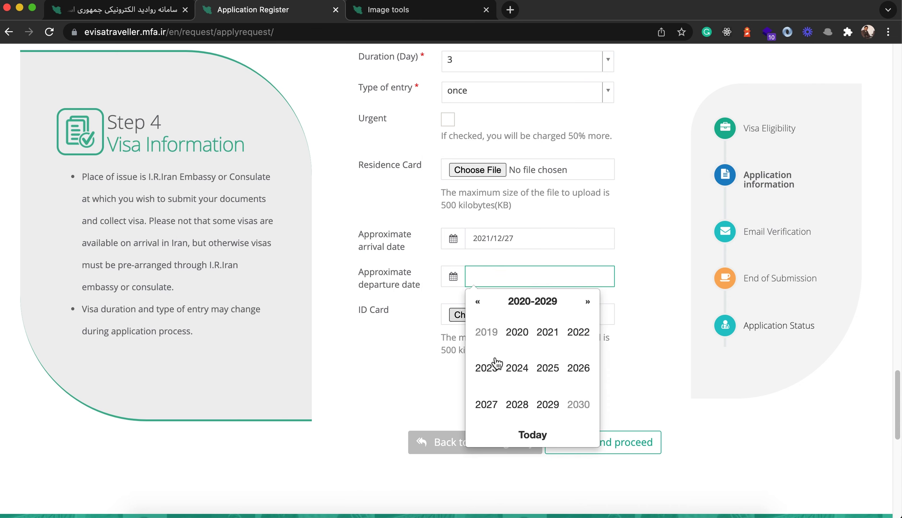
pyautogui.click(578, 331)
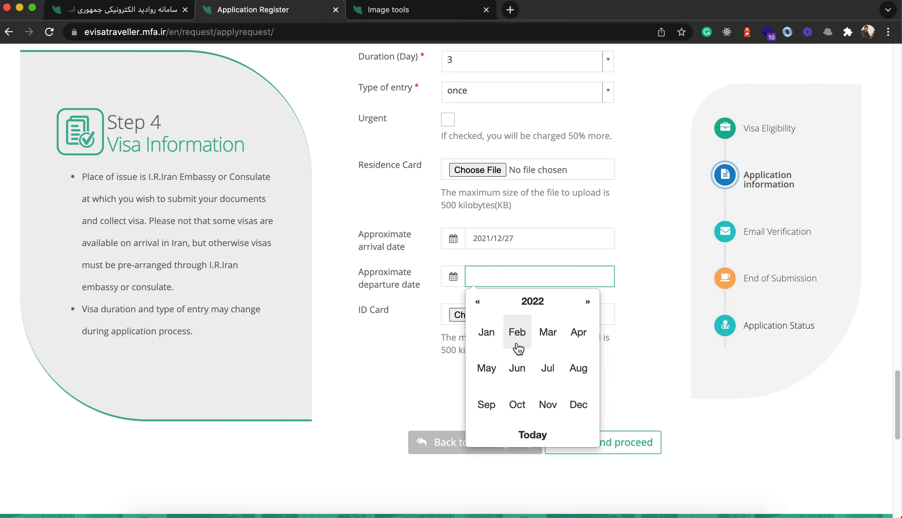
pyautogui.click(518, 332)
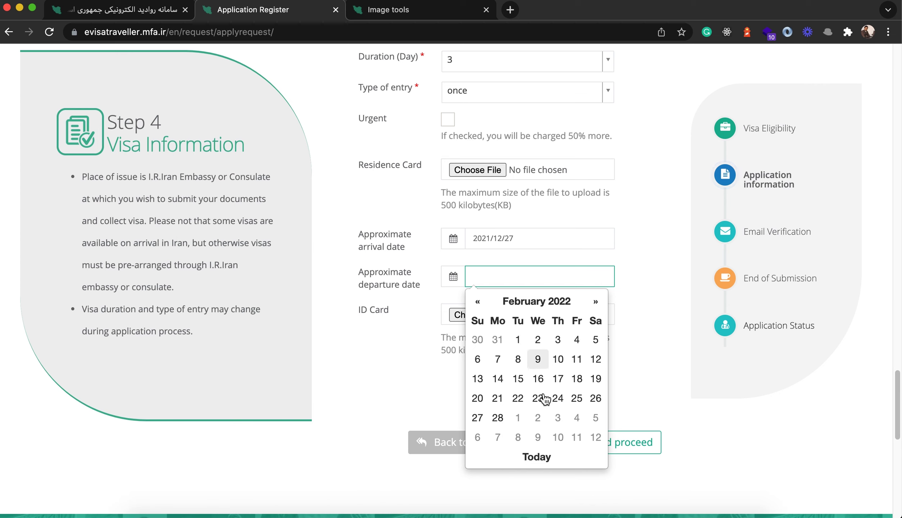
pyautogui.click(497, 417)
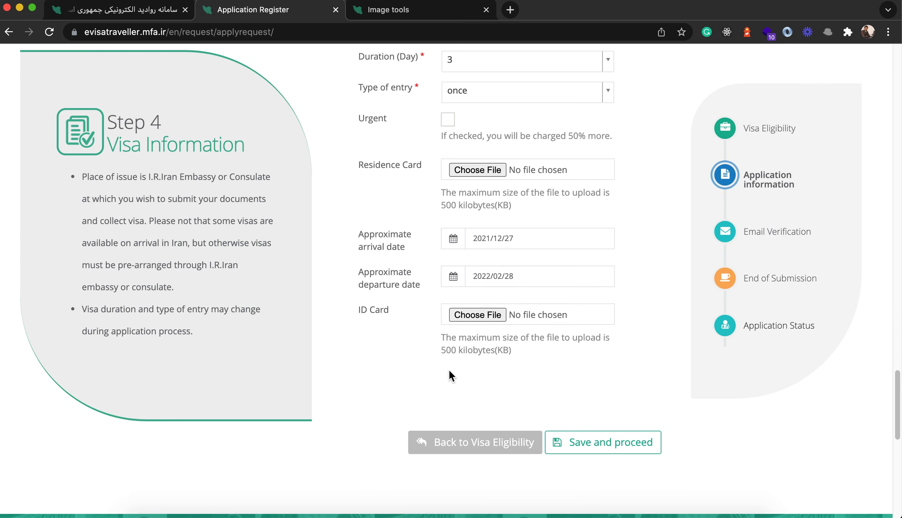
# Step: Upload the passport image file as the ID Card
pyautogui.click(474, 315)
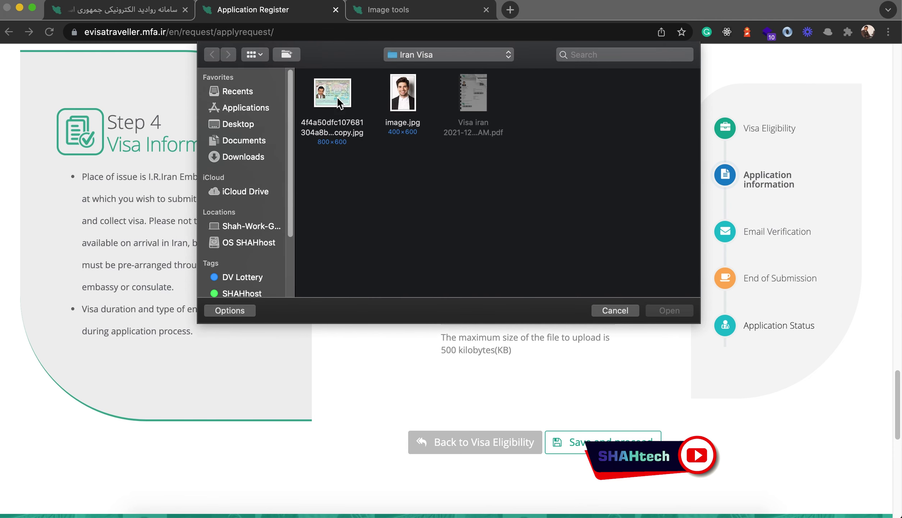
pyautogui.click(338, 102)
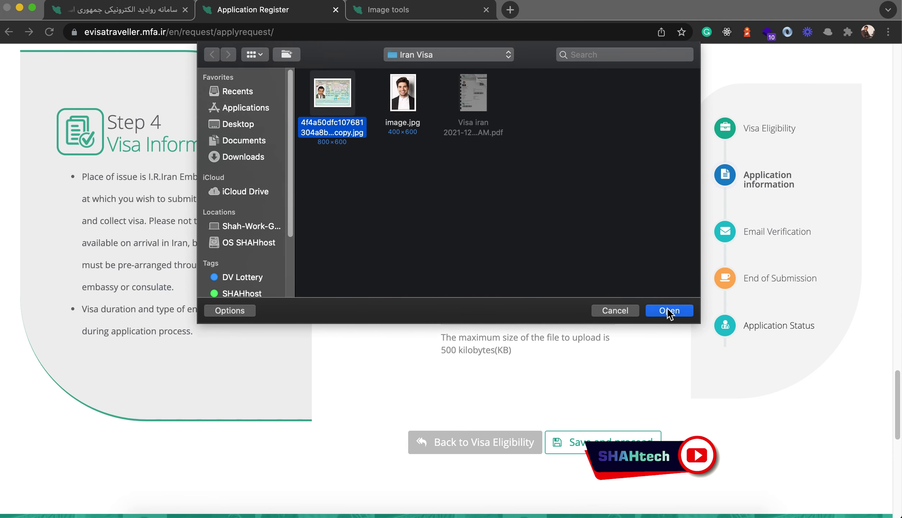
pyautogui.click(667, 311)
pyautogui.scroll(-8, 648, 366)
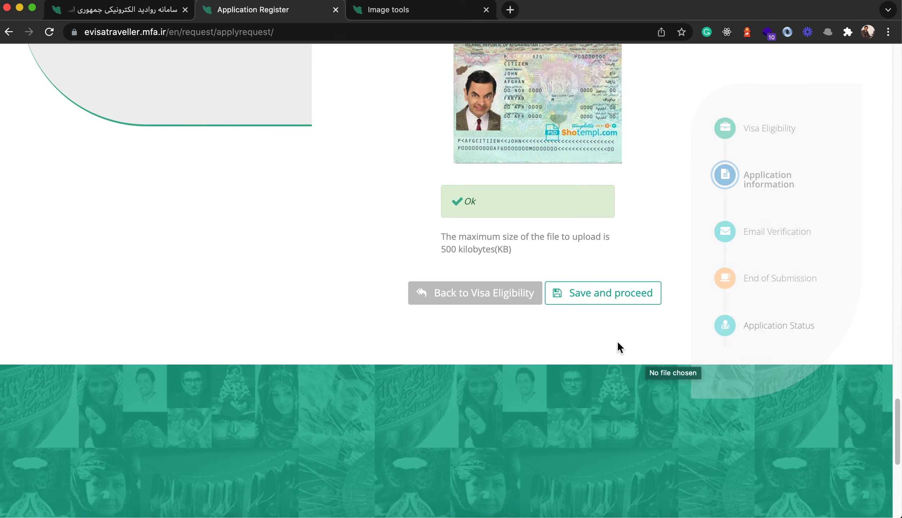
# Step: Try saving, dismiss the missing-field warning, and set Former nationality to Afghanistan
pyautogui.click(598, 296)
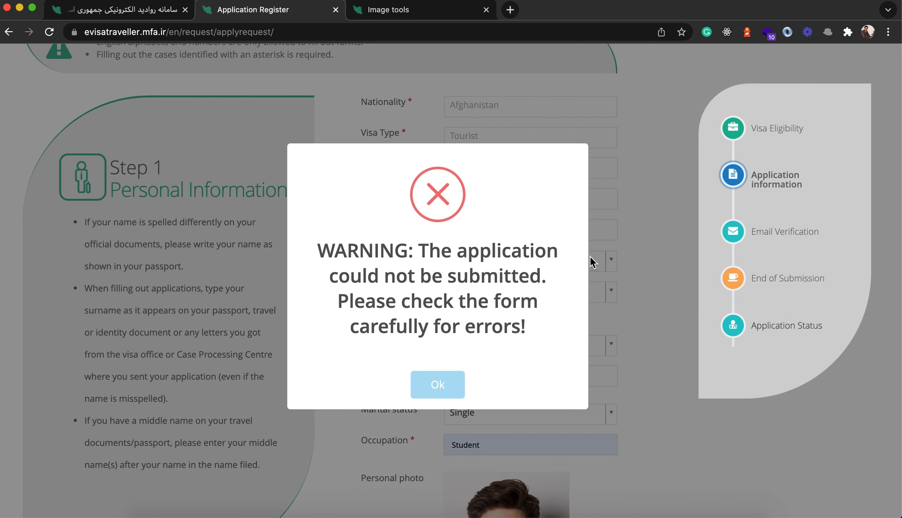
pyautogui.click(446, 385)
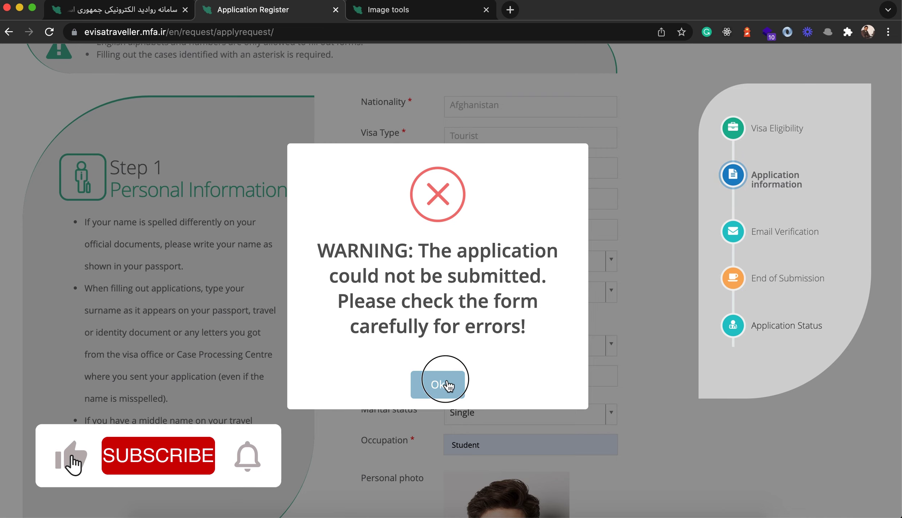
pyautogui.scroll(-3, 447, 363)
pyautogui.scroll(1, 503, 286)
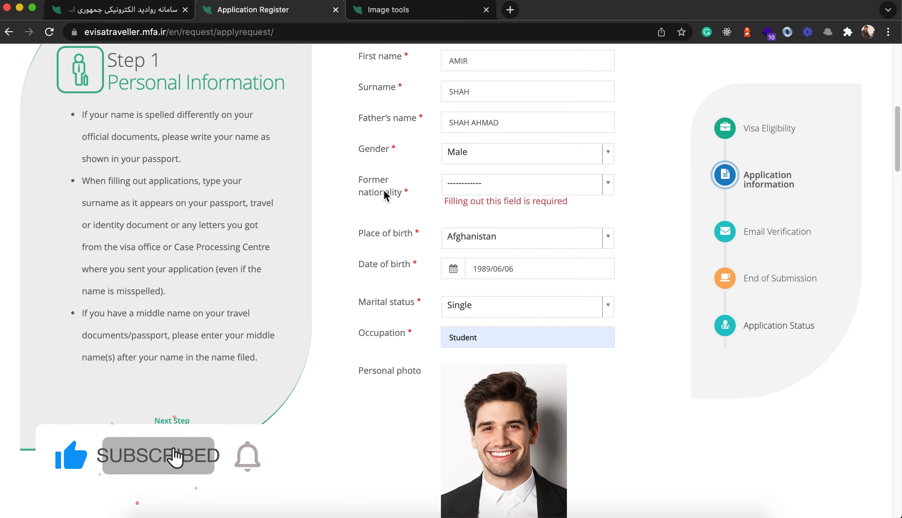
pyautogui.click(493, 183)
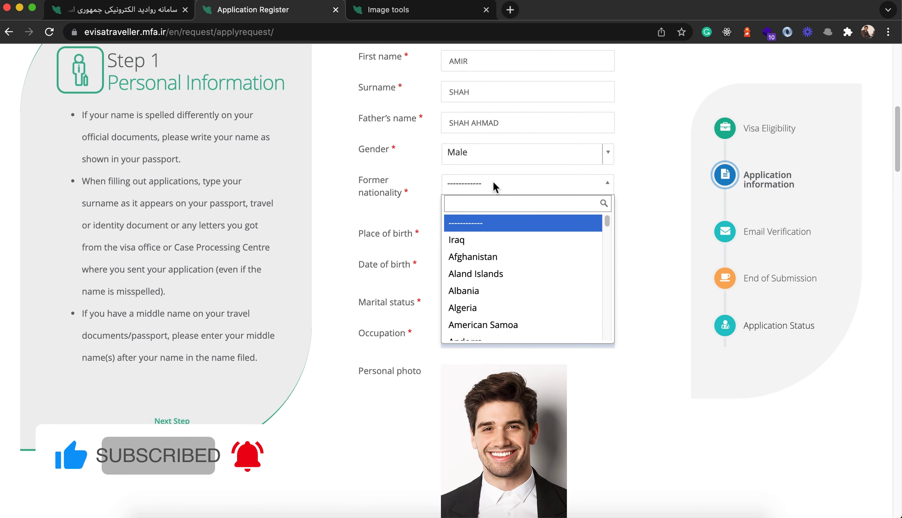
pyautogui.click(498, 256)
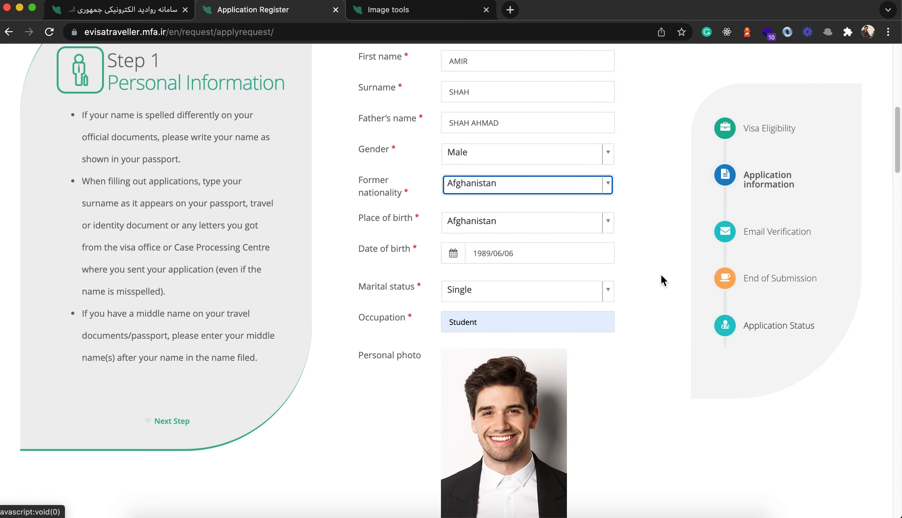
pyautogui.scroll(-20, 654, 278)
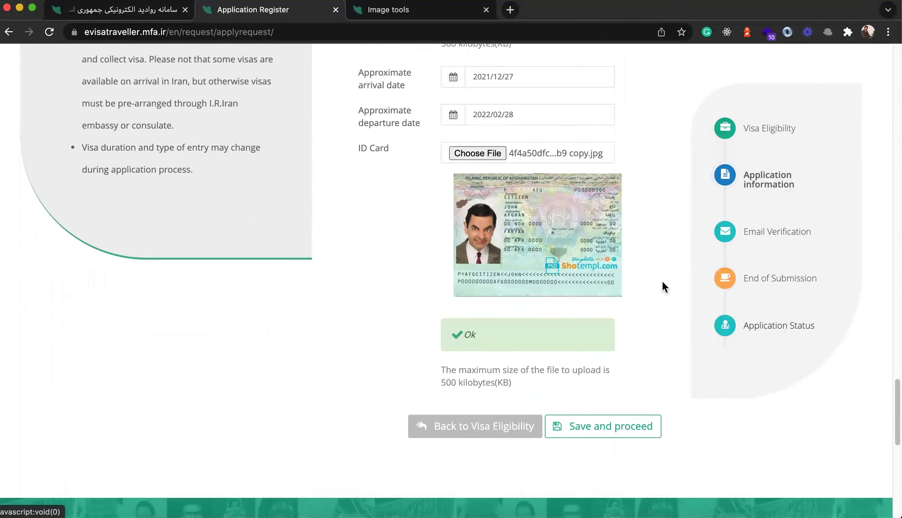
pyautogui.scroll(-5, 661, 280)
# Step: Save and proceed, review the details in the 'Do you confirm the information?' dialog, and confirm
pyautogui.click(591, 155)
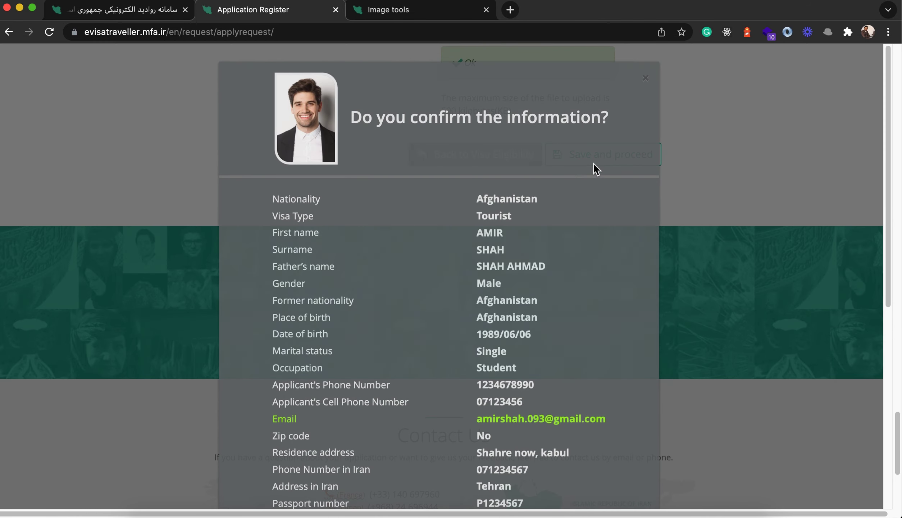
pyautogui.scroll(-10, 467, 220)
pyautogui.scroll(5, 425, 241)
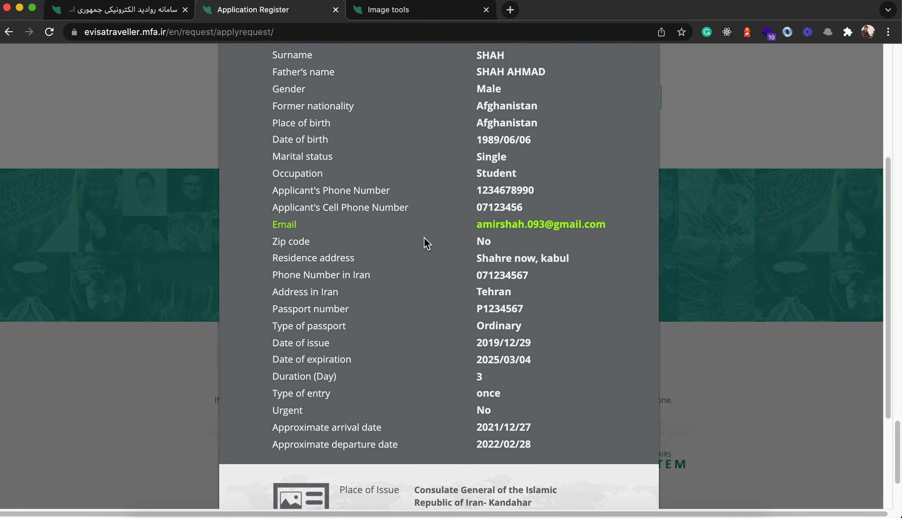
pyautogui.scroll(3, 423, 237)
pyautogui.scroll(-3, 422, 234)
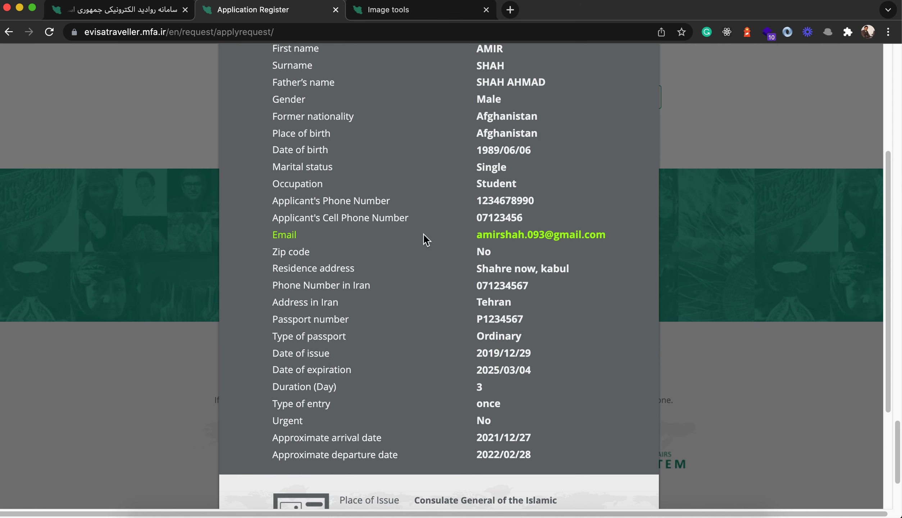
pyautogui.scroll(-5, 439, 280)
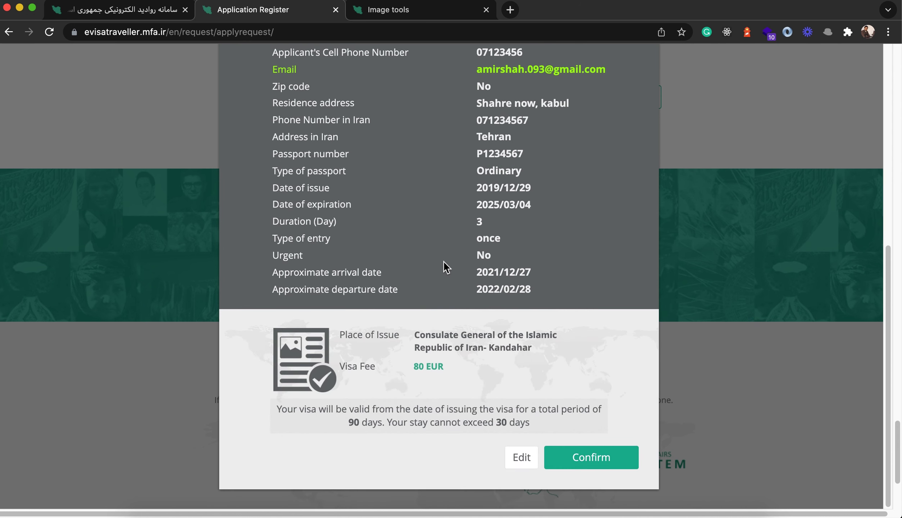
pyautogui.scroll(6, 431, 312)
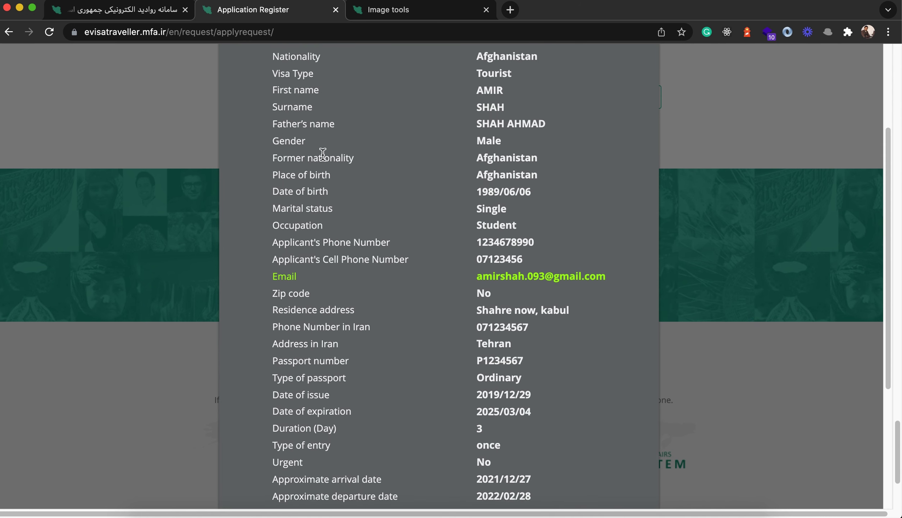
pyautogui.moveTo(273, 57); pyautogui.dragTo(508, 443)
pyautogui.scroll(4, 469, 368)
pyautogui.scroll(-10, 439, 312)
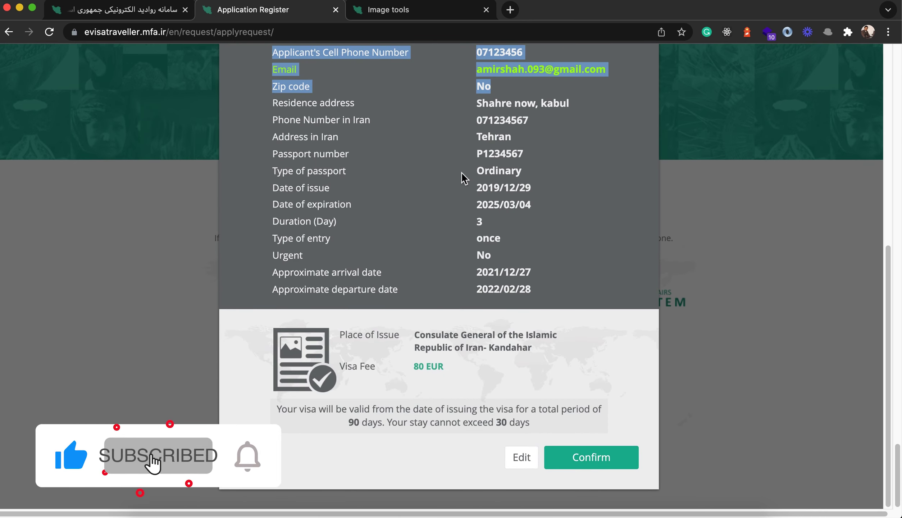
pyautogui.moveTo(346, 172); pyautogui.dragTo(475, 154)
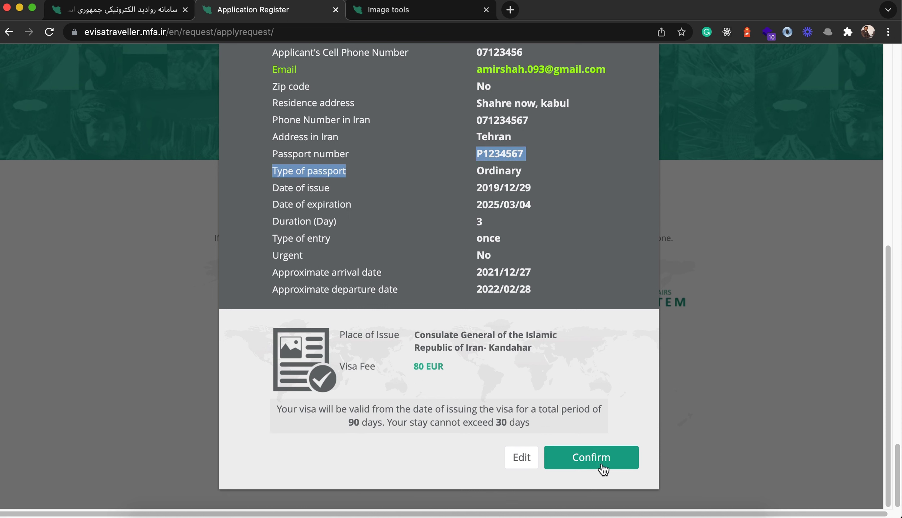
pyautogui.moveTo(352, 424); pyautogui.dragTo(382, 422)
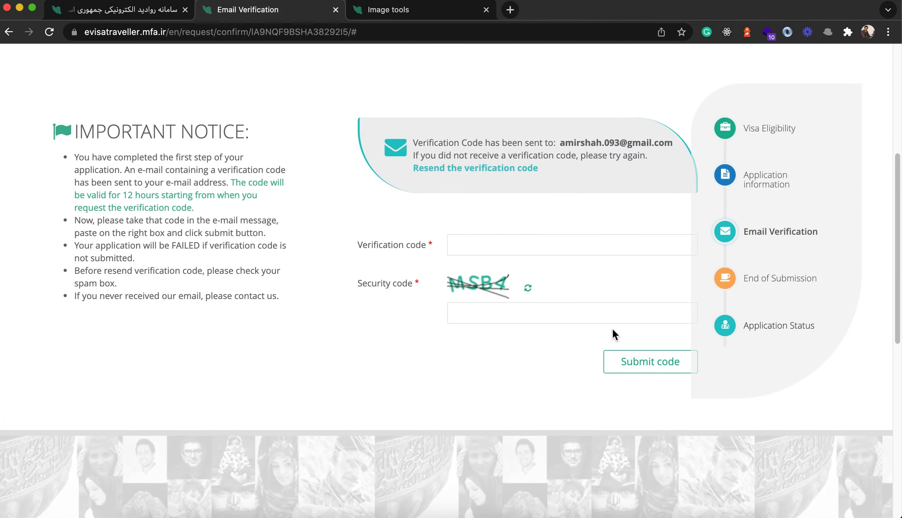
# Step: Dismiss the code suggestions and the Mail notification, then open a blank browser tab
pyautogui.click(499, 246)
pyautogui.click(394, 368)
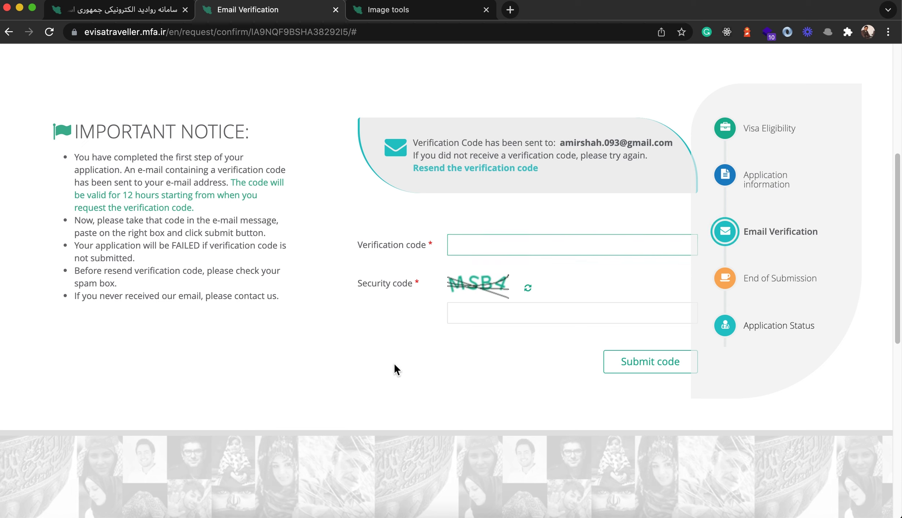
pyautogui.moveTo(560, 144); pyautogui.dragTo(677, 149)
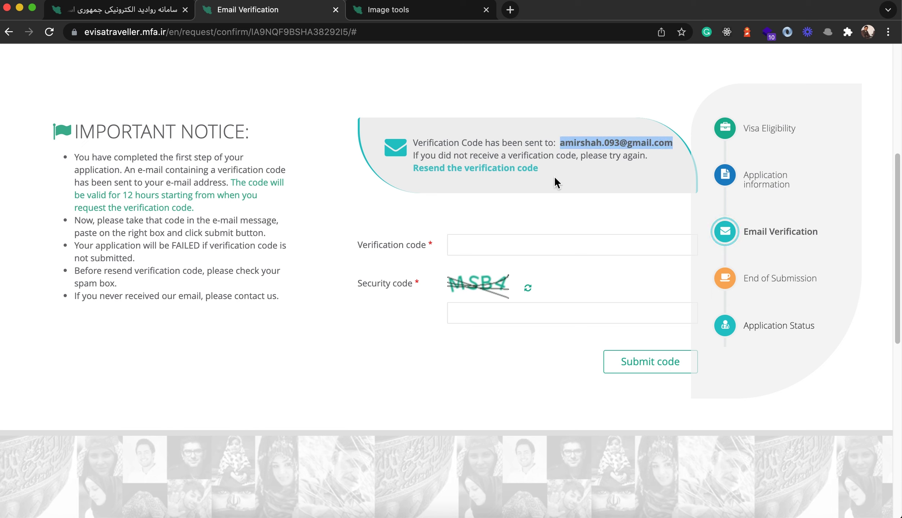
pyautogui.click(484, 248)
pyautogui.click(395, 350)
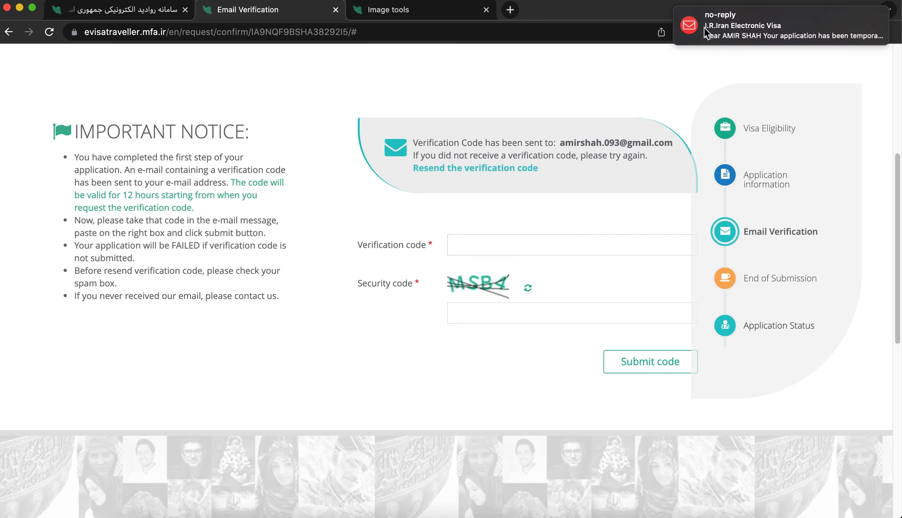
pyautogui.click(749, 35)
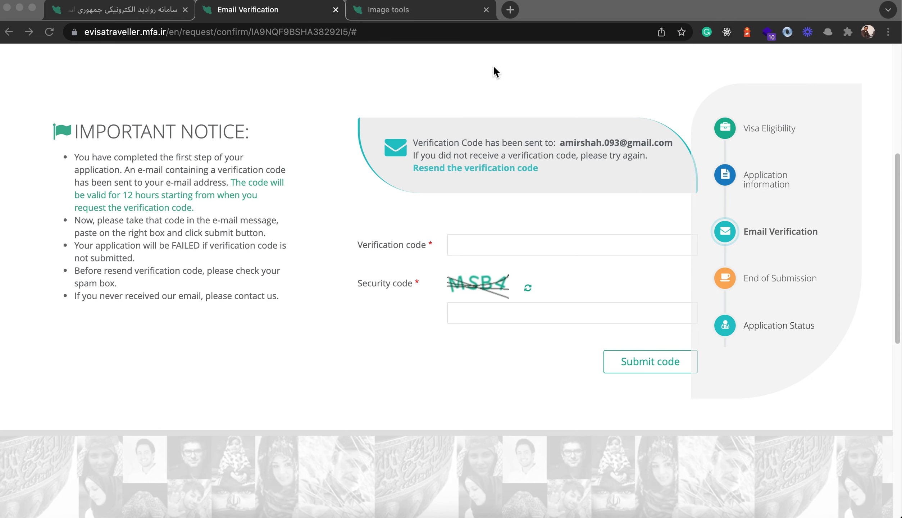
pyautogui.press('super+t')
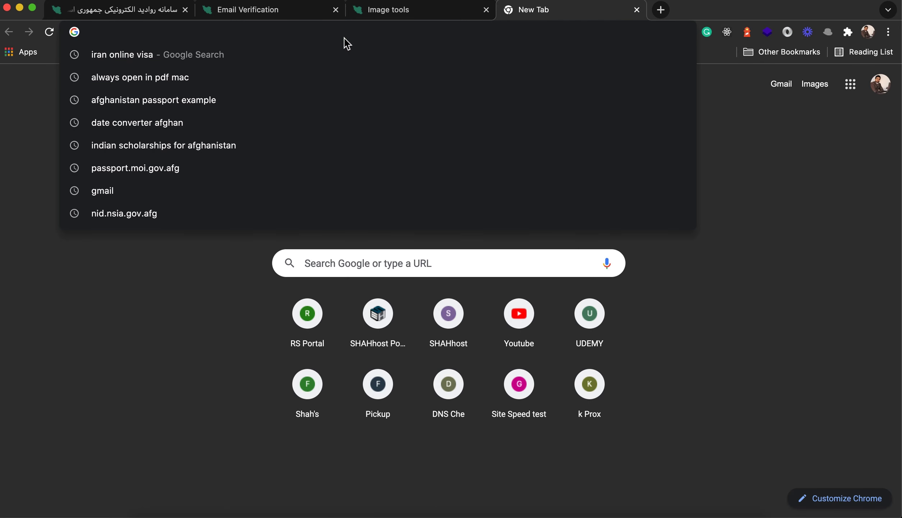
# Step: In Gmail, copy the code from the I.R.Iran Electronic Visa email and return to the portal
pyautogui.write('gmail')
pyautogui.press('Return')
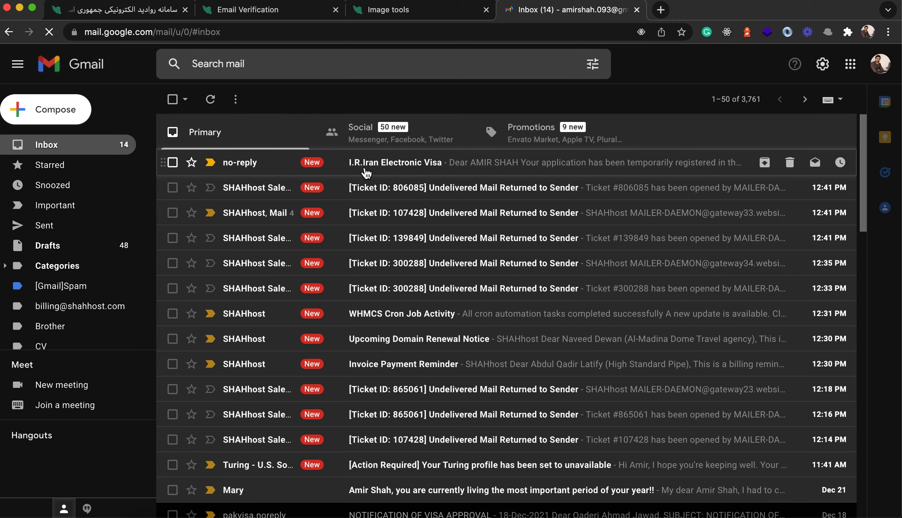
pyautogui.click(414, 167)
pyautogui.scroll(-3, 451, 417)
pyautogui.doubleClick(352, 379)
pyautogui.rightClick(353, 375)
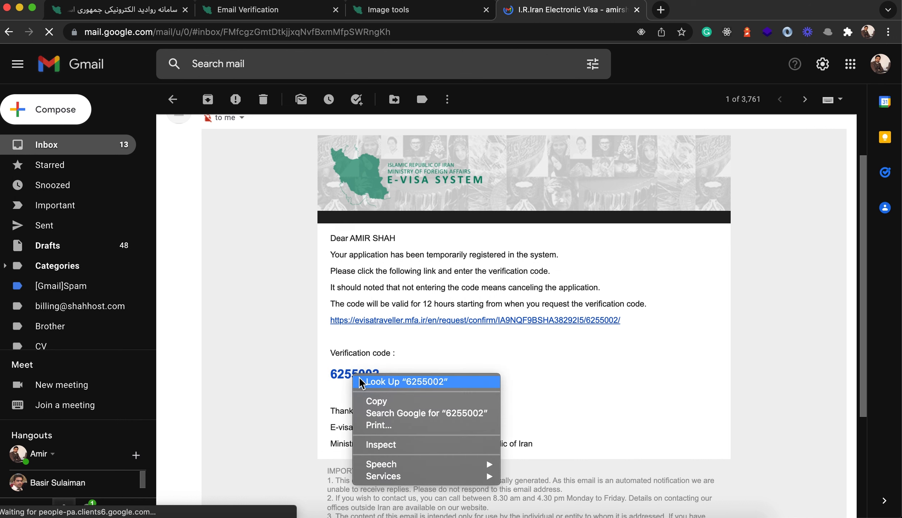
pyautogui.click(374, 402)
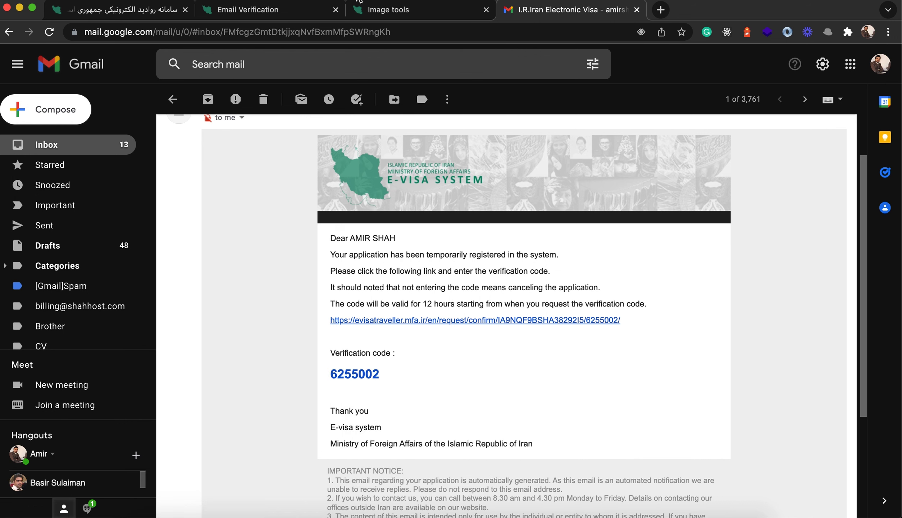
pyautogui.click(268, 17)
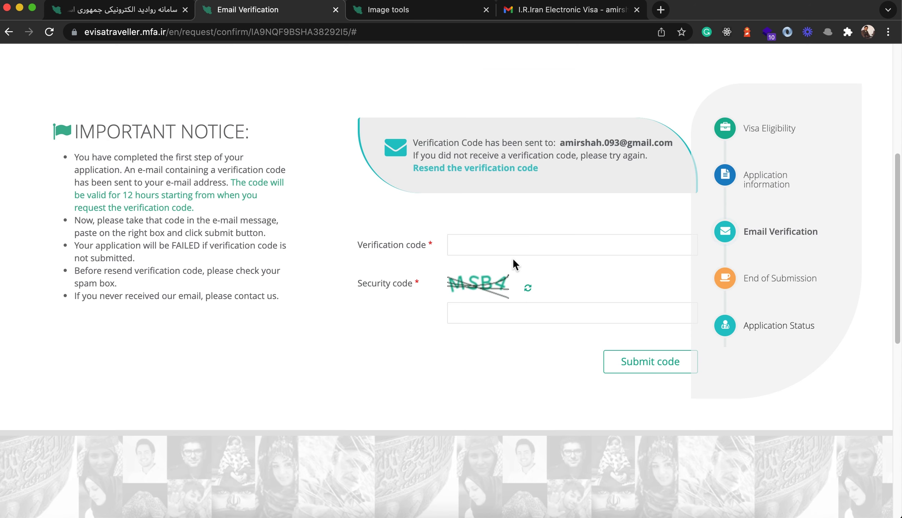
# Step: Enter the emailed verification code in the Verification code field
pyautogui.click(500, 248)
pyautogui.press('super+v')
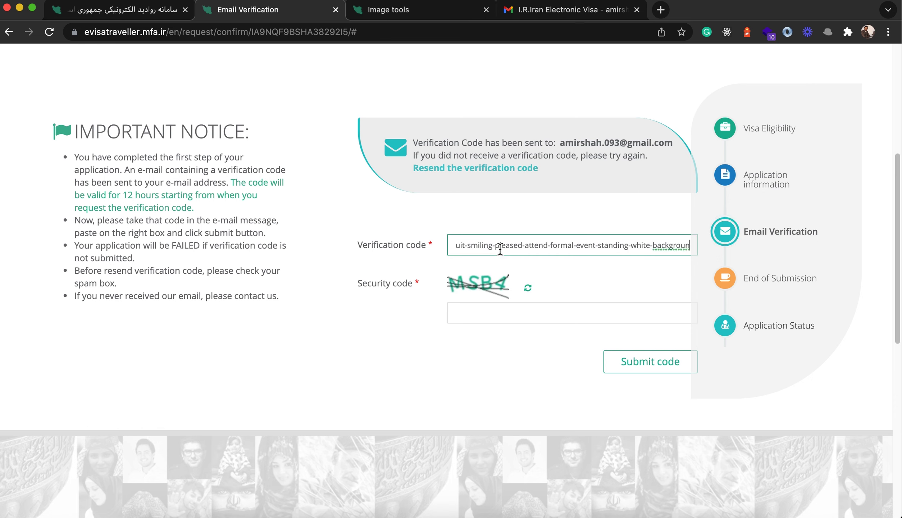
pyautogui.press('super+z')
pyautogui.rightClick(475, 247)
pyautogui.click(403, 358)
# Step: Refresh the captcha and type its new characters into the Security code field
pyautogui.click(461, 314)
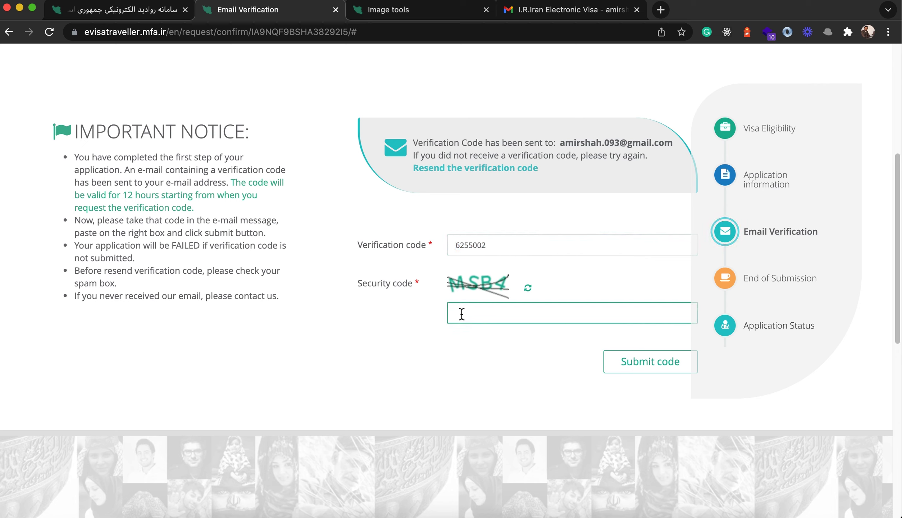
pyautogui.write('msb4')
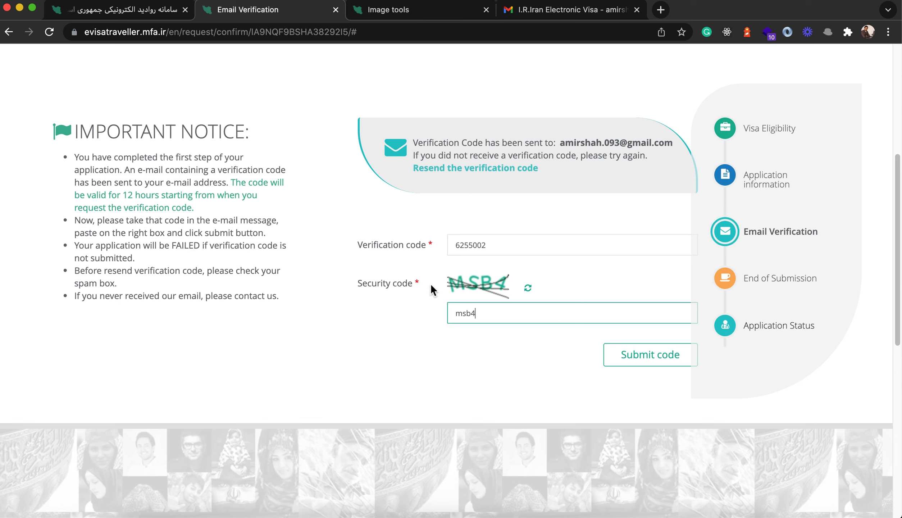
pyautogui.click(527, 288)
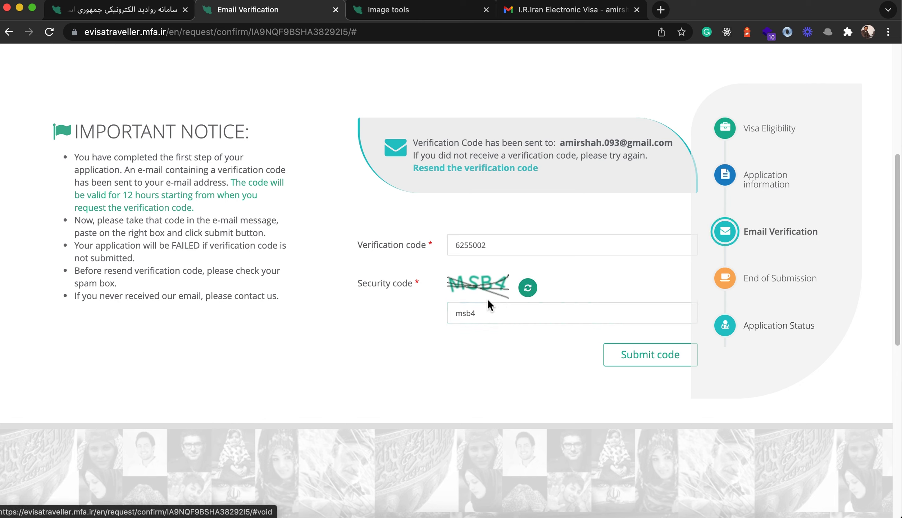
pyautogui.click(523, 291)
pyautogui.moveTo(488, 315); pyautogui.dragTo(416, 318)
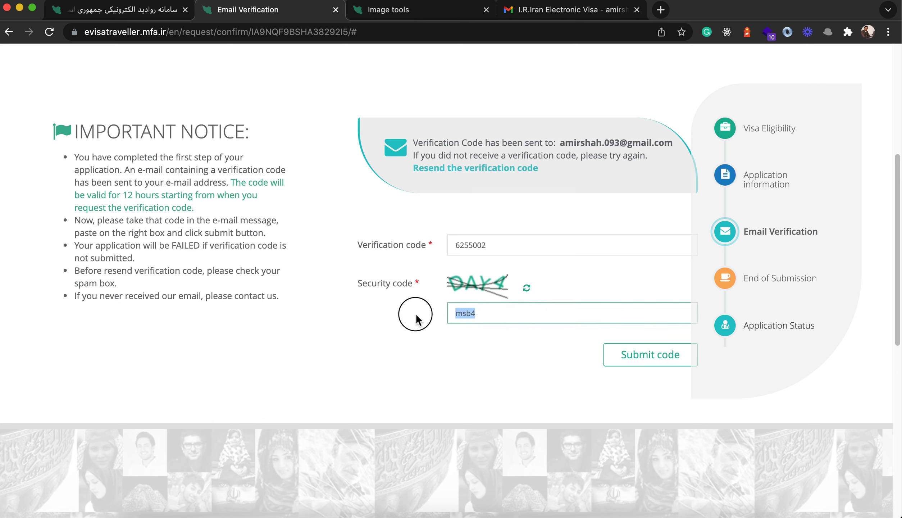
pyautogui.write('day')
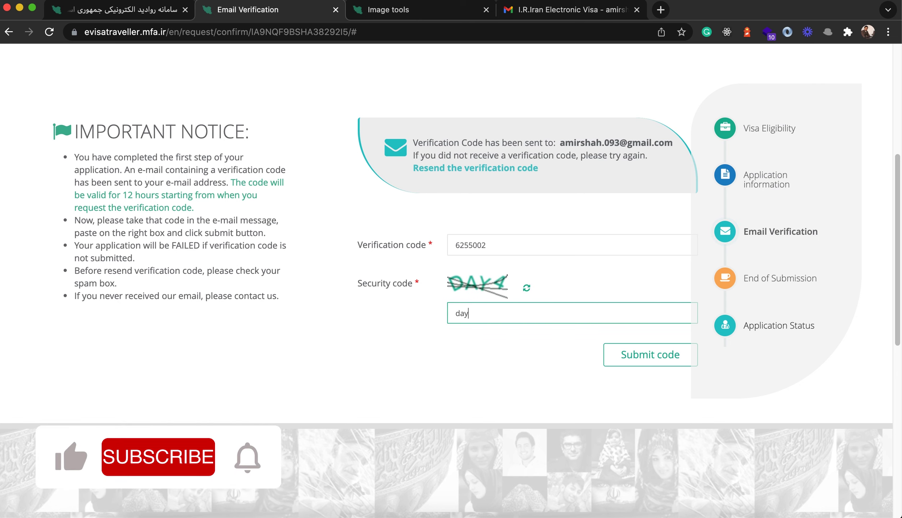
pyautogui.write('4')
# Step: Submit the verification and security codes to complete the application
pyautogui.click(647, 360)
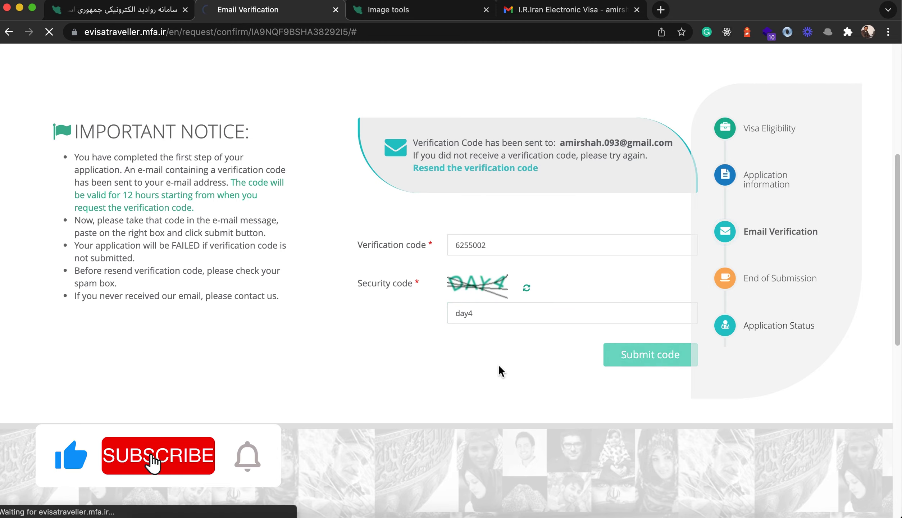
pyautogui.scroll(-6, 575, 342)
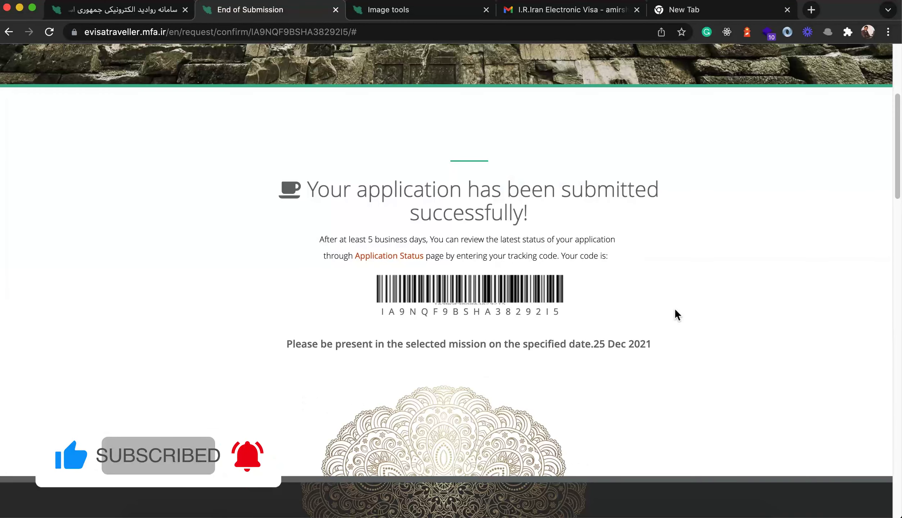
pyautogui.scroll(-1, 467, 350)
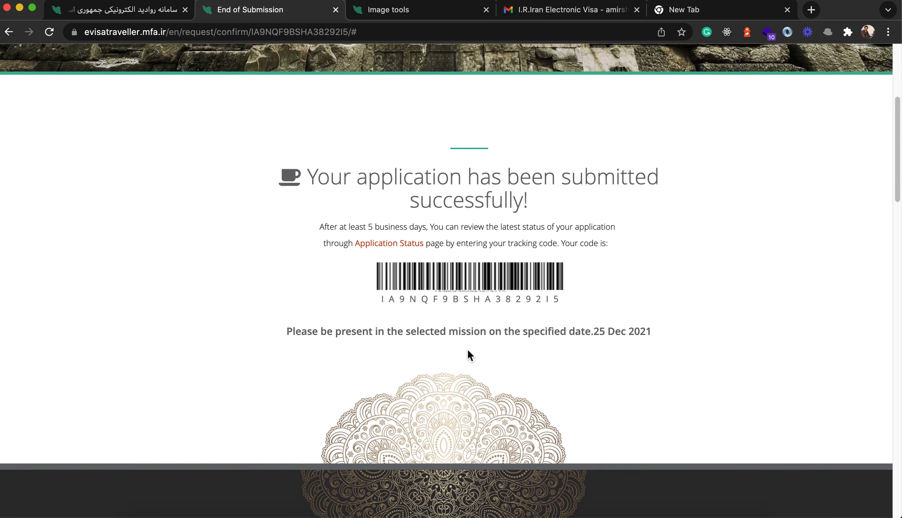
pyautogui.scroll(-1, 467, 349)
# Step: Highlight the 25 Dec 2021 interview date line and scroll through the submission notice
pyautogui.moveTo(657, 329); pyautogui.dragTo(282, 329)
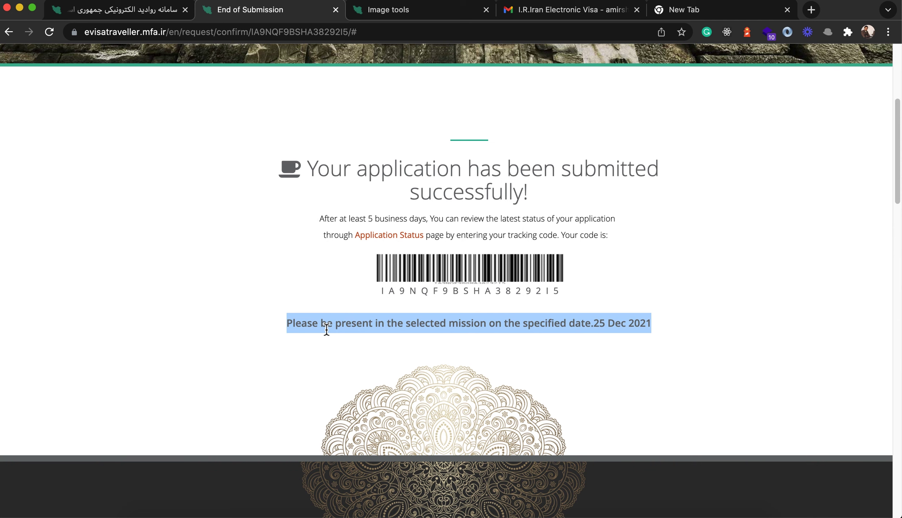
pyautogui.click(545, 329)
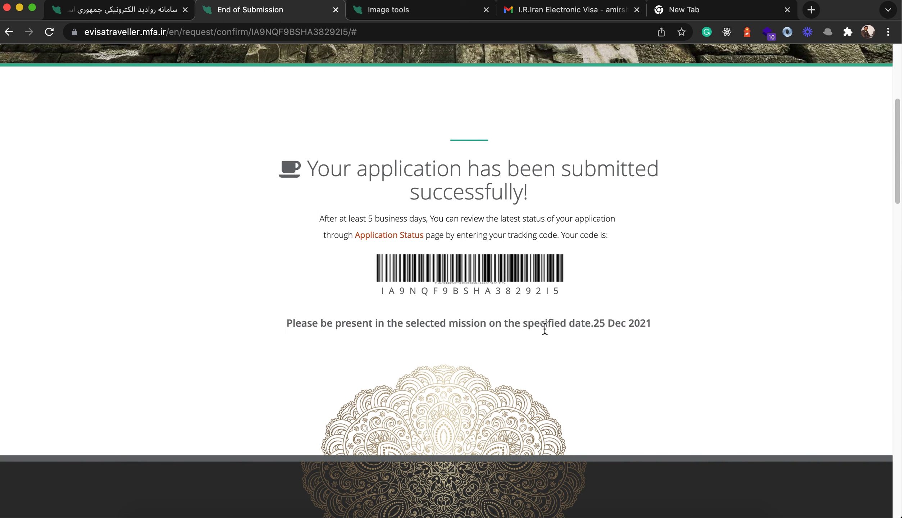
pyautogui.moveTo(610, 323); pyautogui.dragTo(280, 329)
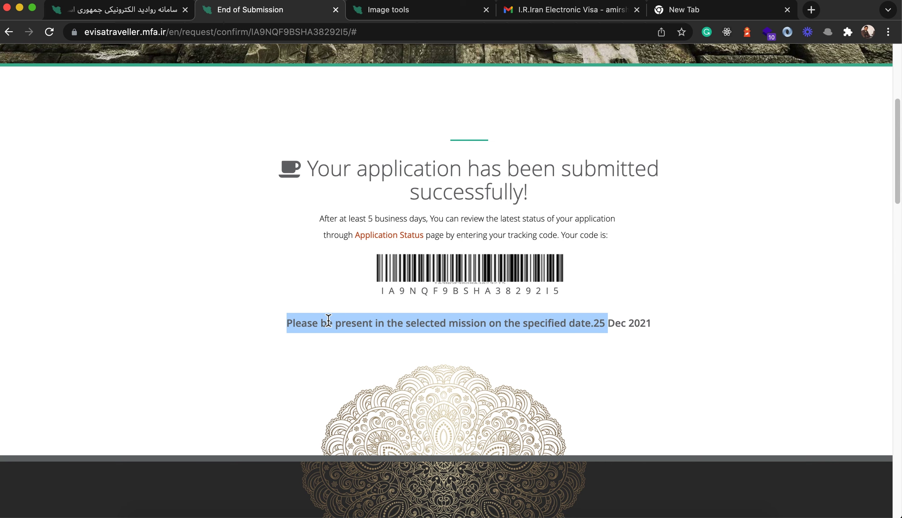
pyautogui.click(323, 320)
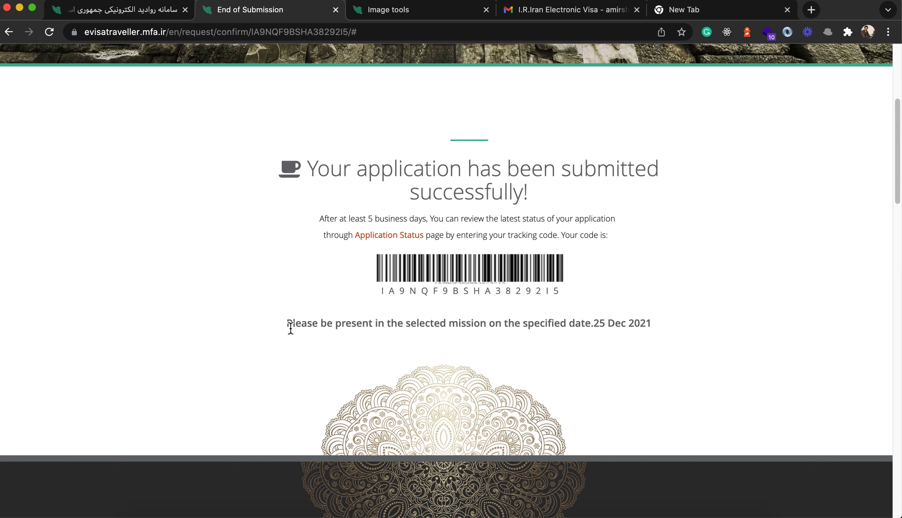
pyautogui.moveTo(291, 325); pyautogui.dragTo(674, 326)
pyautogui.scroll(-10, 482, 317)
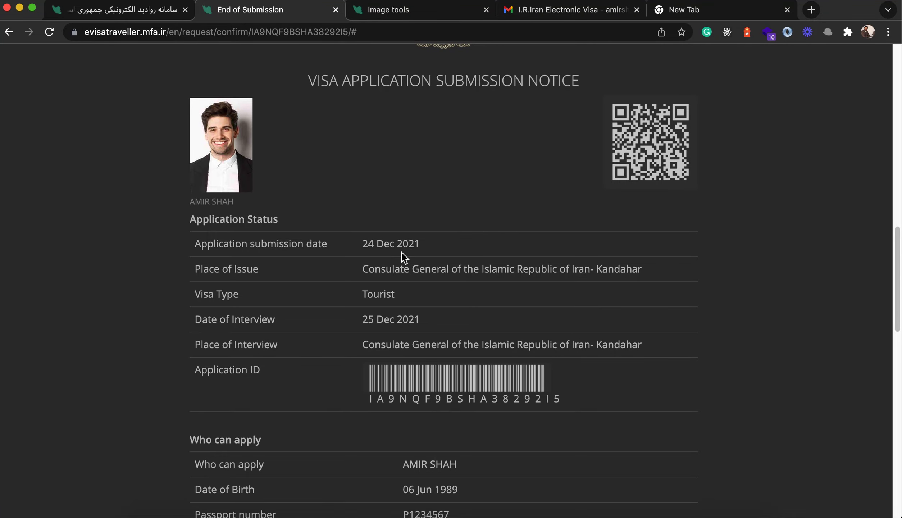
pyautogui.scroll(-15, 445, 316)
pyautogui.scroll(5, 449, 316)
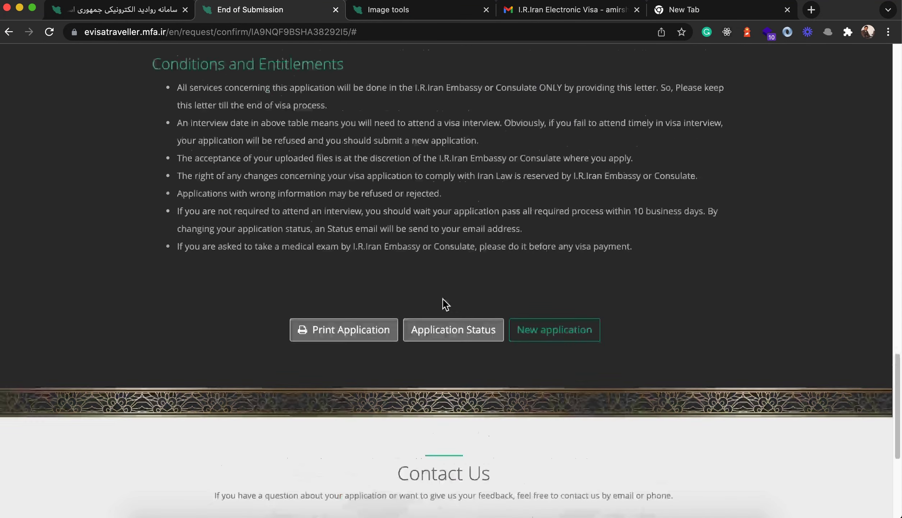
pyautogui.scroll(4, 445, 304)
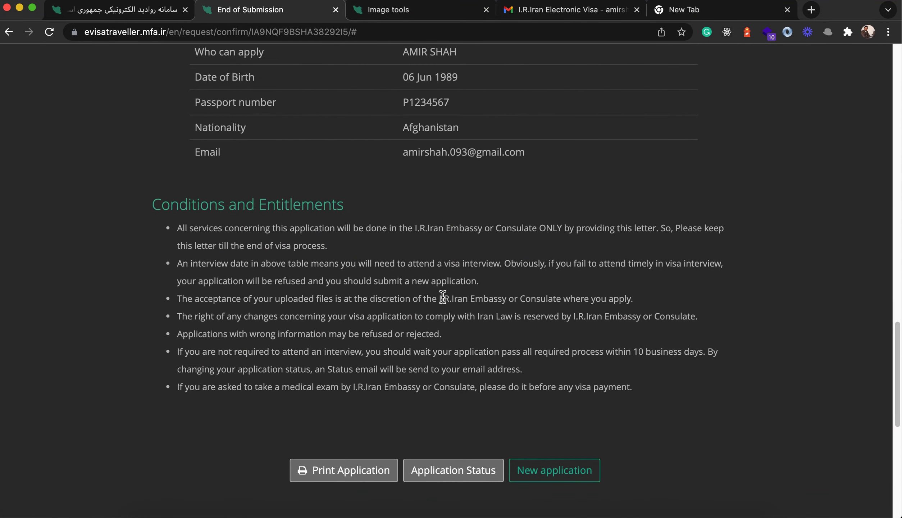
# Step: Save the Visa Application Submission Notice as a PDF in Downloads
pyautogui.click(343, 471)
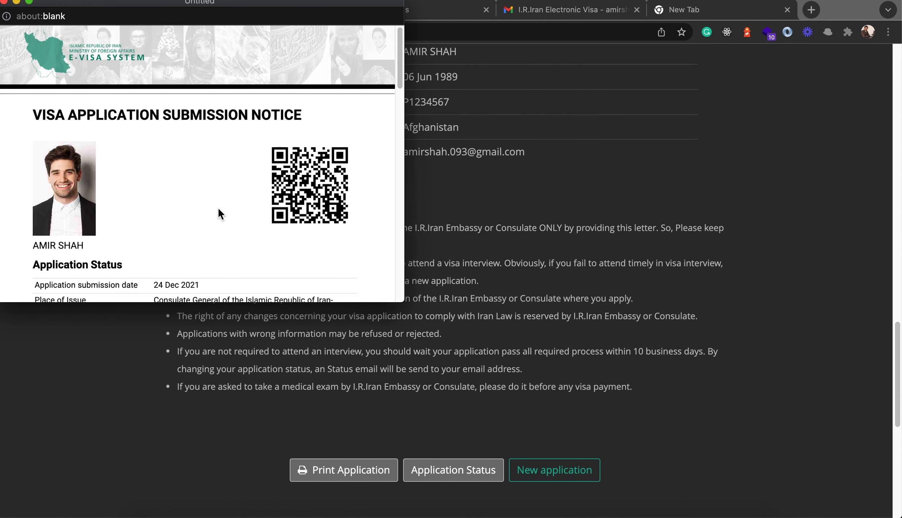
pyautogui.scroll(-10, 219, 210)
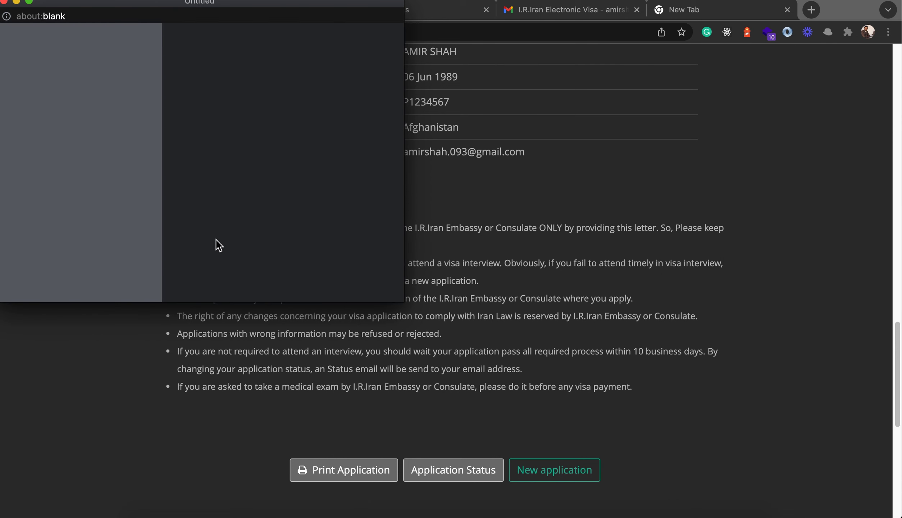
pyautogui.scroll(-1, 274, 298)
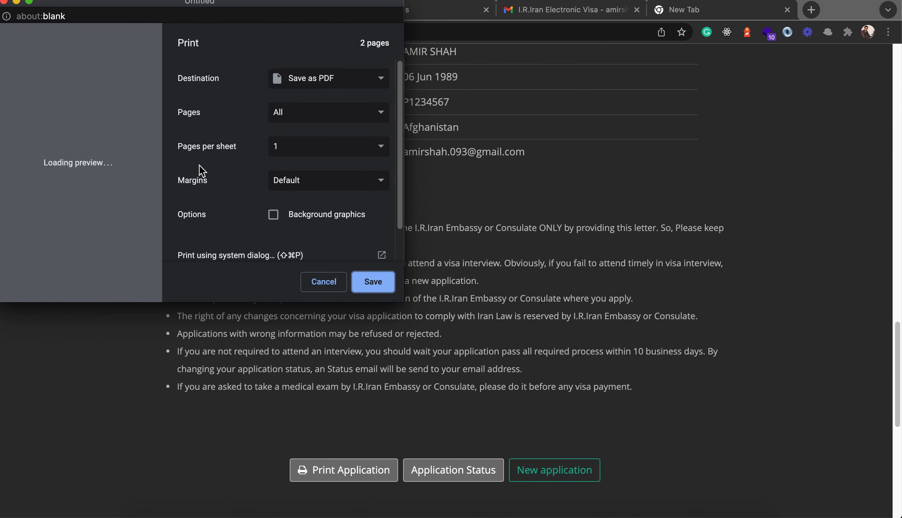
pyautogui.click(343, 85)
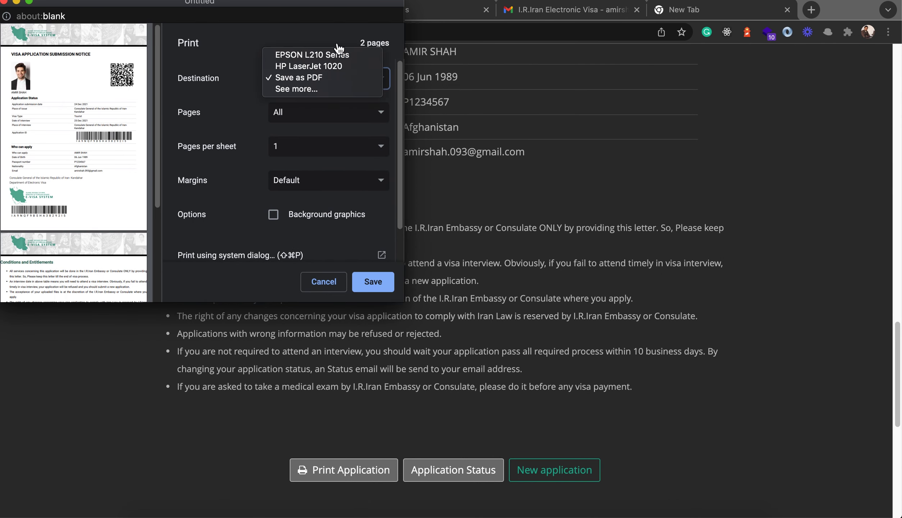
pyautogui.click(315, 84)
pyautogui.click(370, 284)
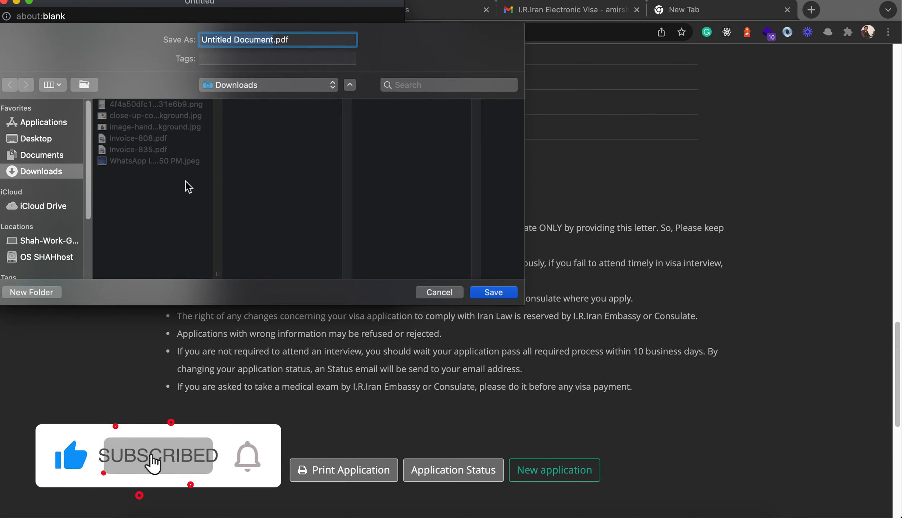
pyautogui.click(494, 293)
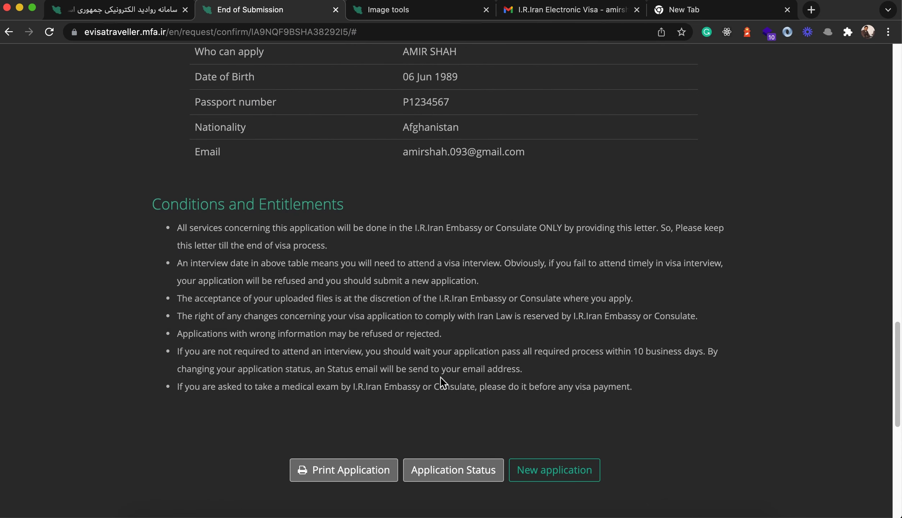
# Step: Open the Application Status lookup form, then bring the Gmail e-visa email back to front
pyautogui.scroll(15, 435, 370)
pyautogui.scroll(12, 446, 338)
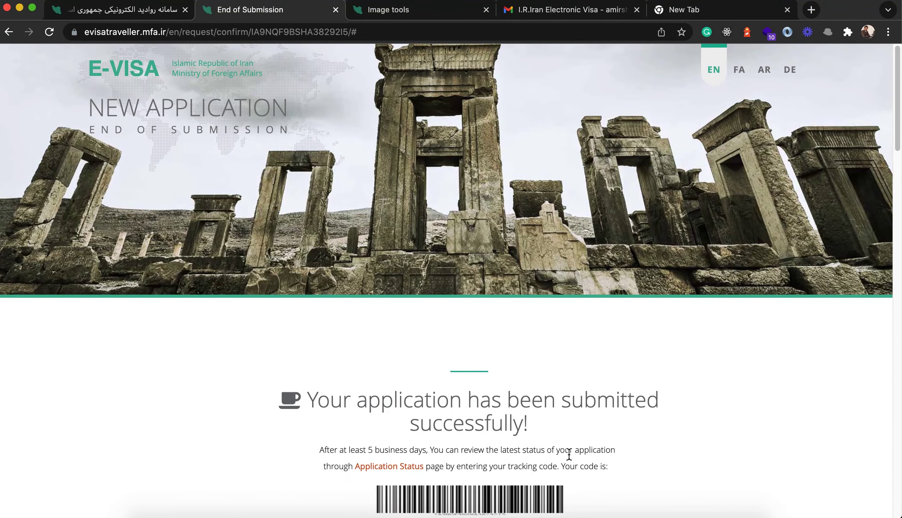
pyautogui.scroll(-8, 468, 315)
pyautogui.scroll(8, 466, 279)
pyautogui.scroll(-20, 465, 268)
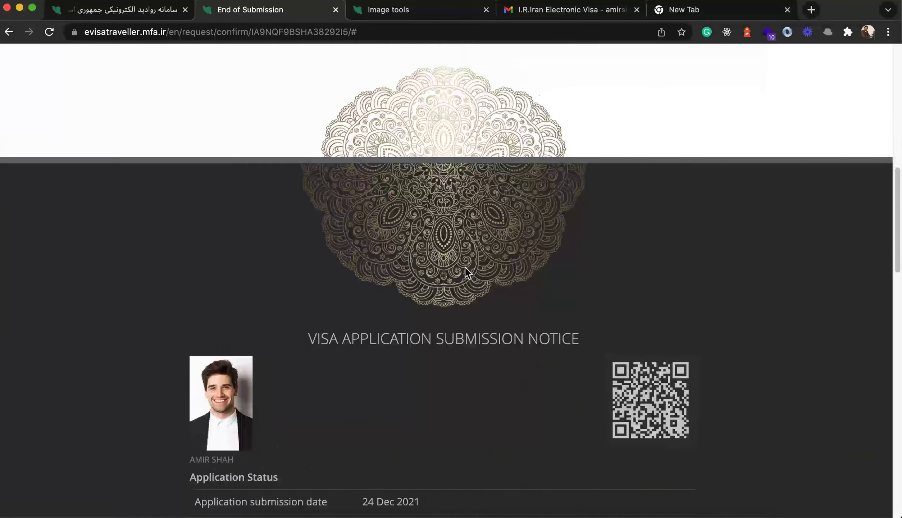
pyautogui.scroll(-10, 460, 270)
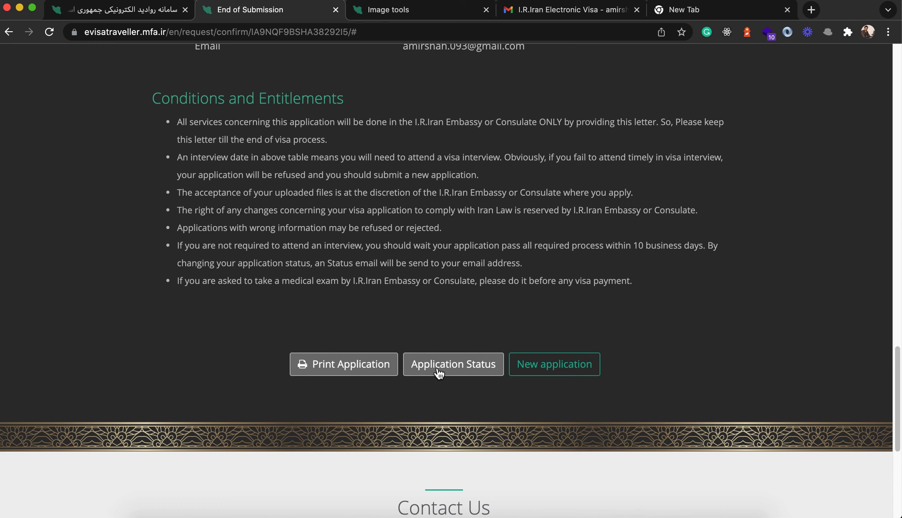
pyautogui.click(443, 370)
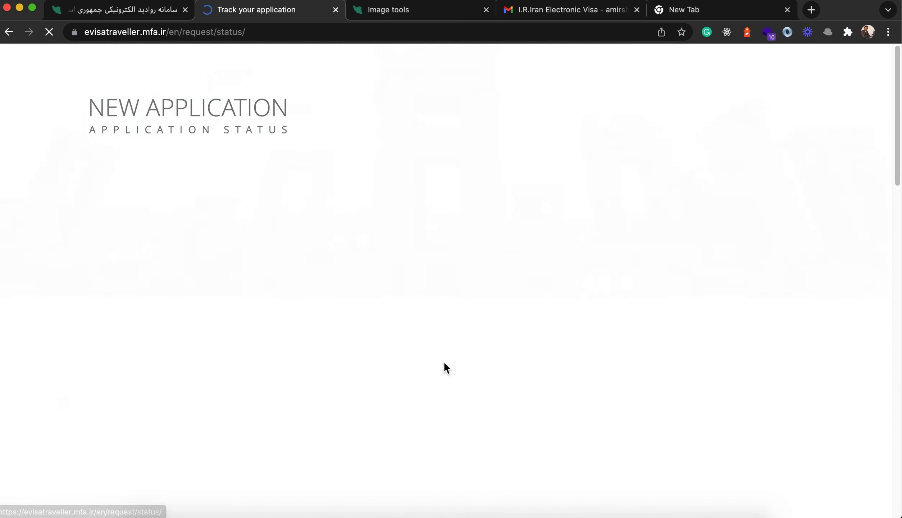
pyautogui.scroll(-3, 376, 359)
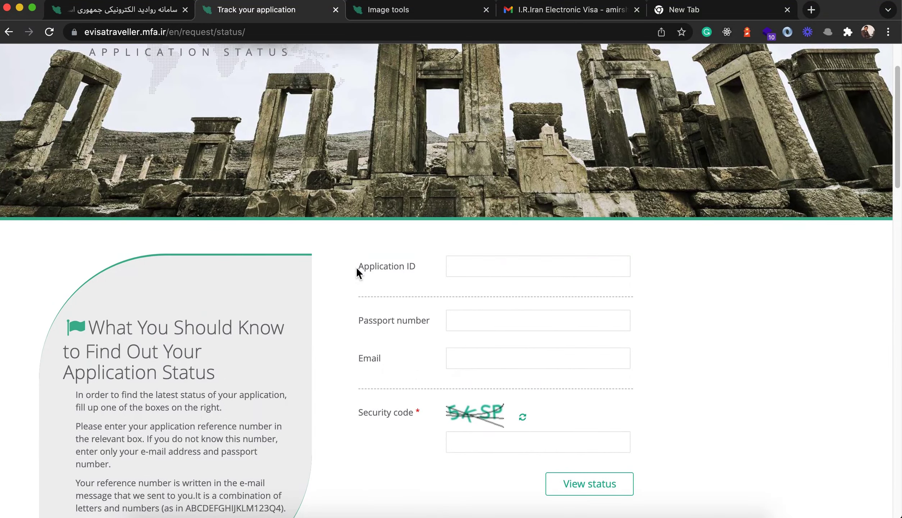
pyautogui.moveTo(357, 273); pyautogui.dragTo(429, 273)
pyautogui.click(568, 10)
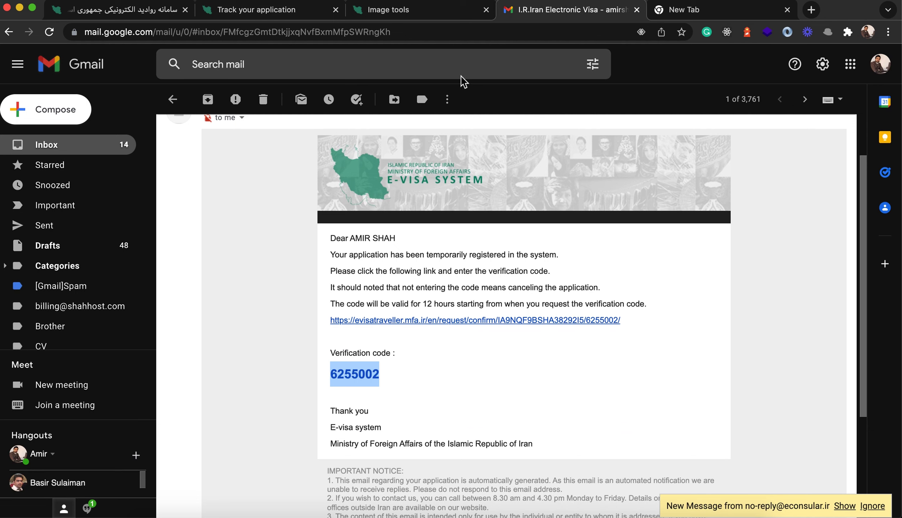
# Step: Copy the Application ID from the latest I.R.Iran Electronic Visa email and return to the status form
pyautogui.click(54, 146)
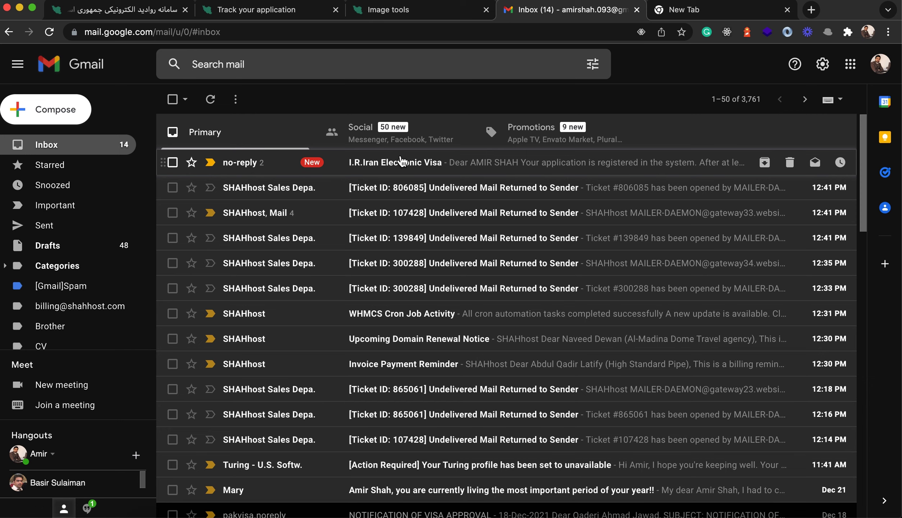
pyautogui.click(394, 168)
pyautogui.scroll(-3, 430, 264)
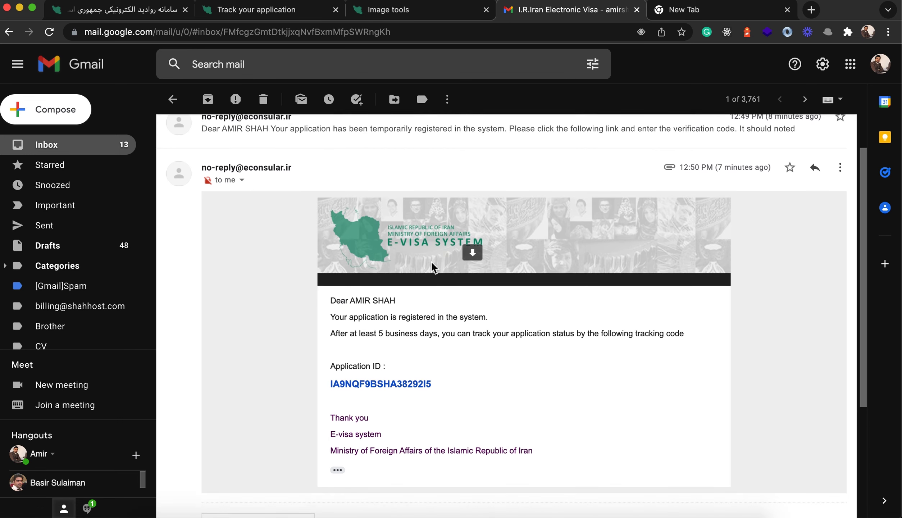
pyautogui.doubleClick(365, 335)
pyautogui.rightClick(368, 331)
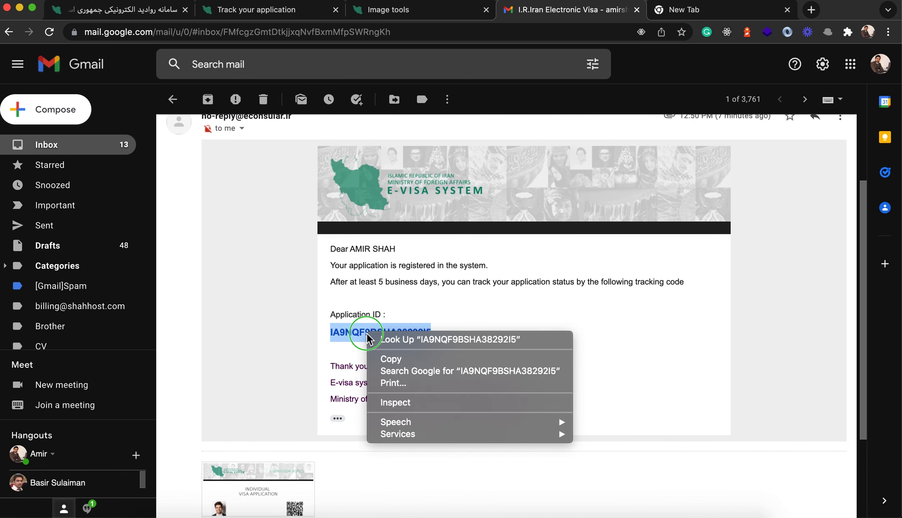
pyautogui.click(410, 360)
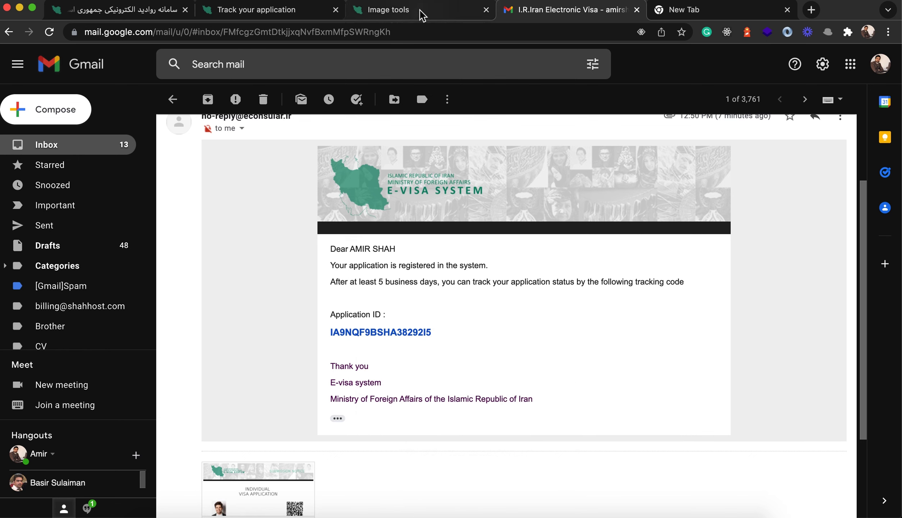
pyautogui.click(276, 13)
# Step: Paste into the Application ID field, then recopy the correct application ID from the email
pyautogui.click(679, 325)
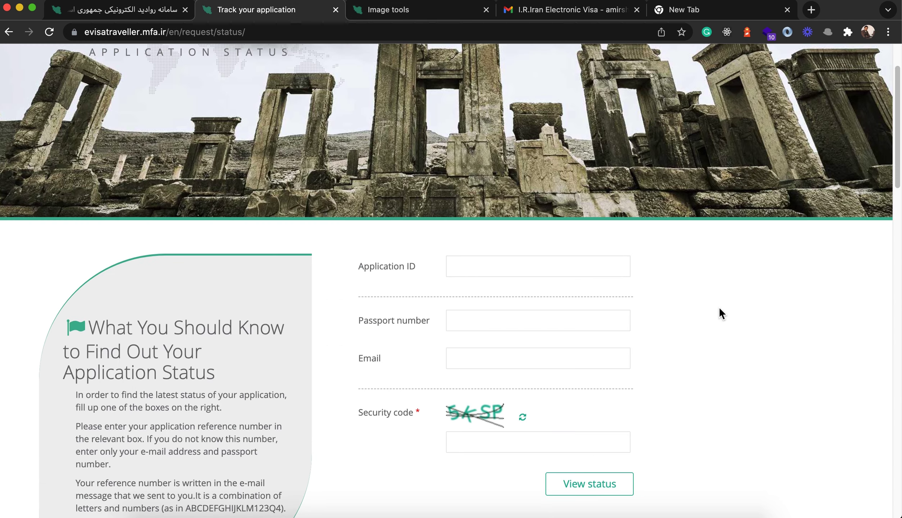
pyautogui.click(469, 269)
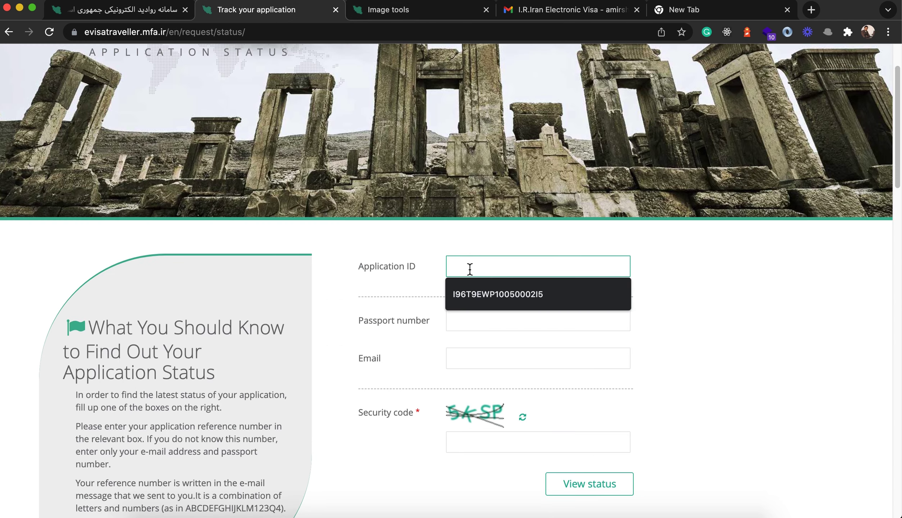
pyautogui.press('super+v')
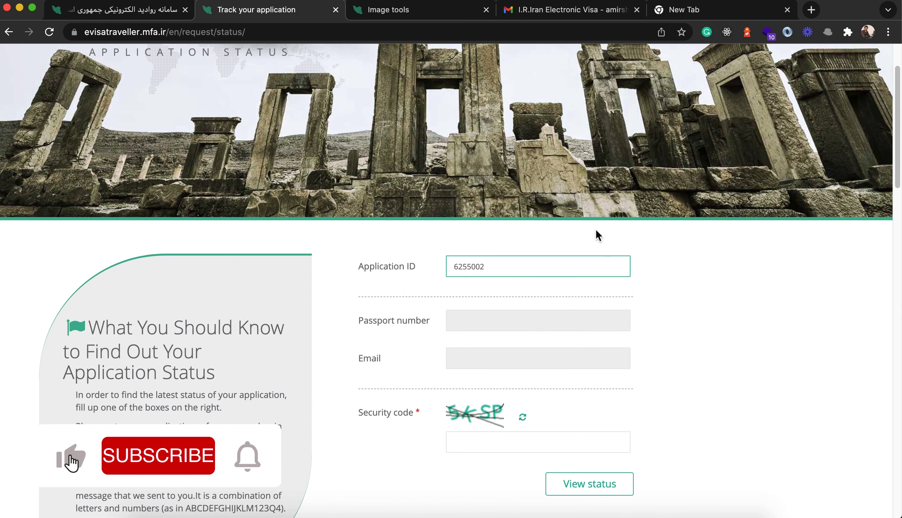
pyautogui.click(549, 16)
pyautogui.doubleClick(378, 333)
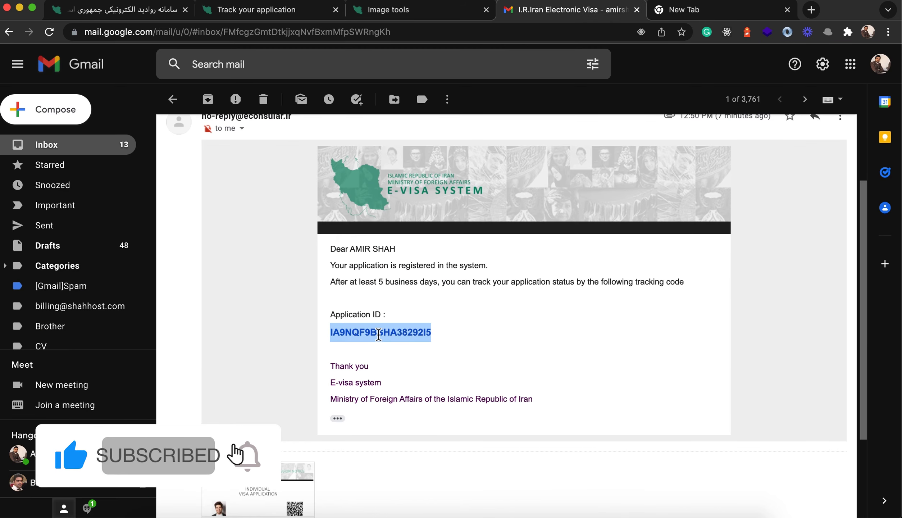
pyautogui.rightClick(378, 333)
pyautogui.click(415, 359)
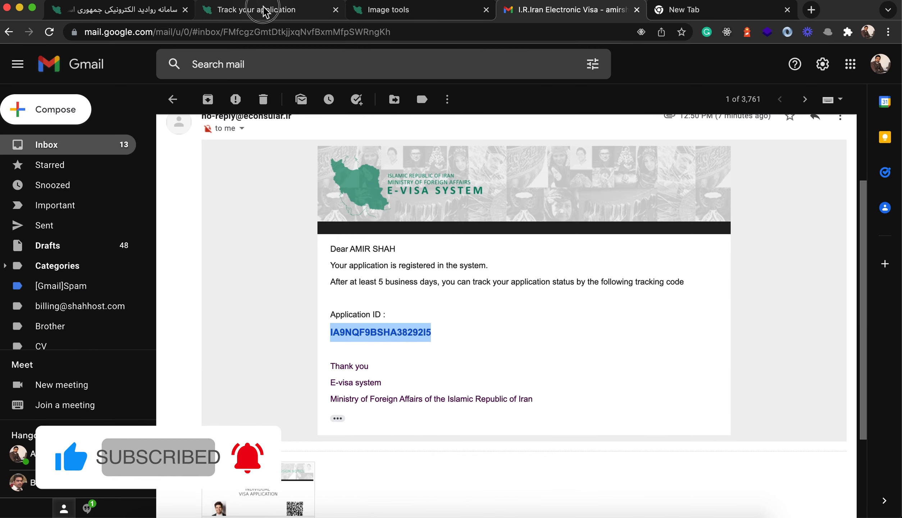
pyautogui.click(263, 11)
# Step: Replace the wrong Application ID value with the copied application ID and check it
pyautogui.moveTo(491, 268); pyautogui.dragTo(352, 265)
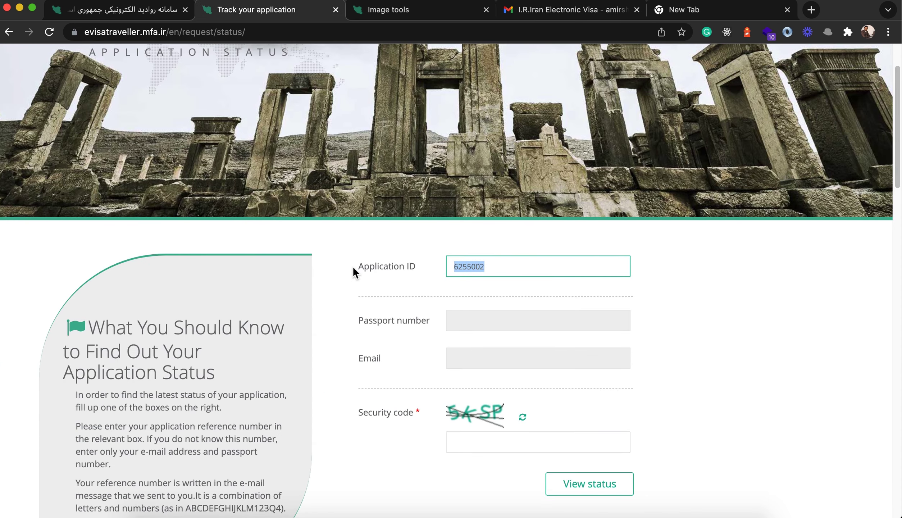
pyautogui.press('super+v')
pyautogui.scroll(-6, 692, 340)
pyautogui.scroll(3, 419, 221)
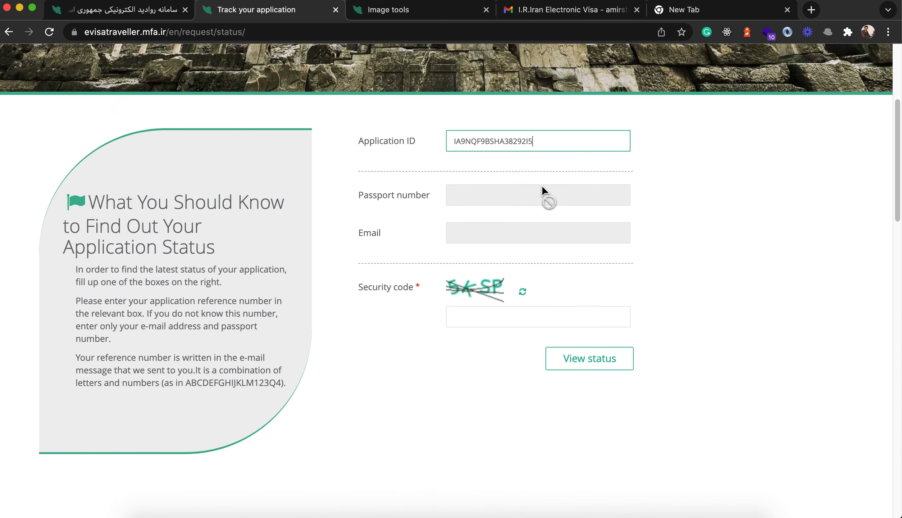
pyautogui.doubleClick(543, 141)
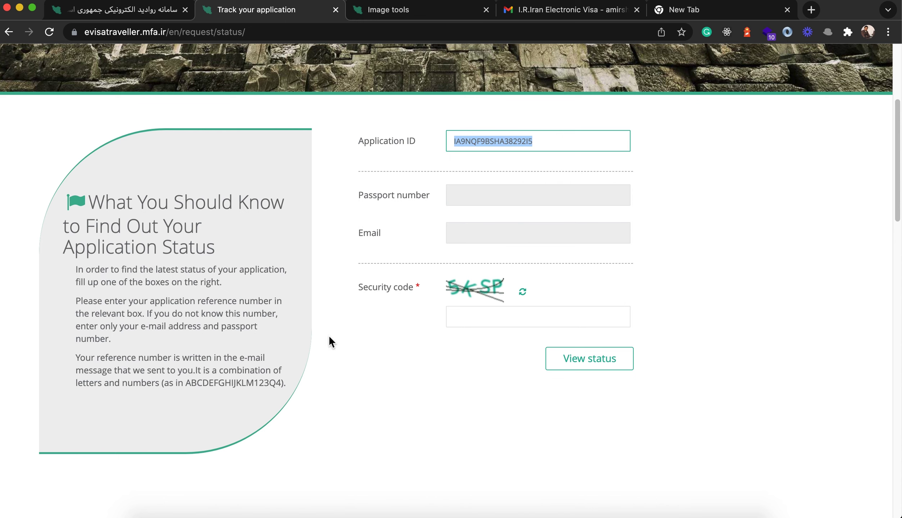
# Step: Enter the captcha security code and submit the status lookup
pyautogui.click(463, 323)
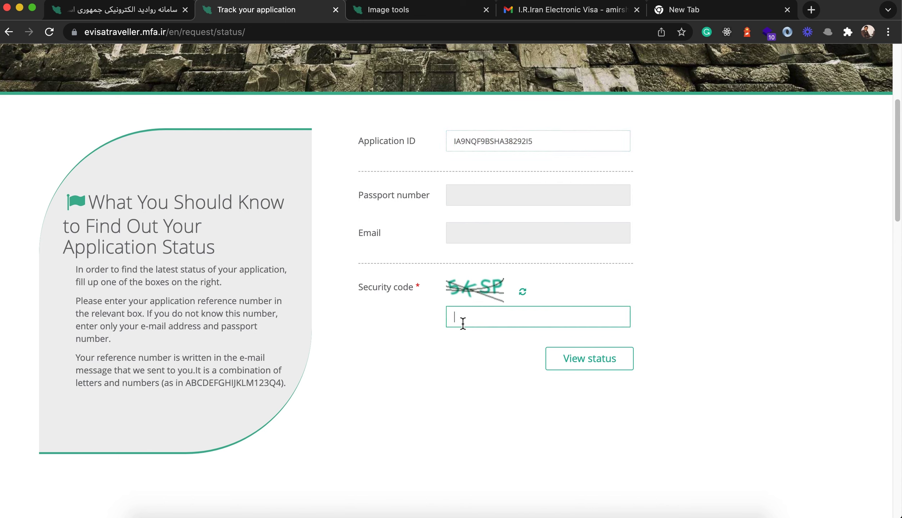
pyautogui.write('5ksp')
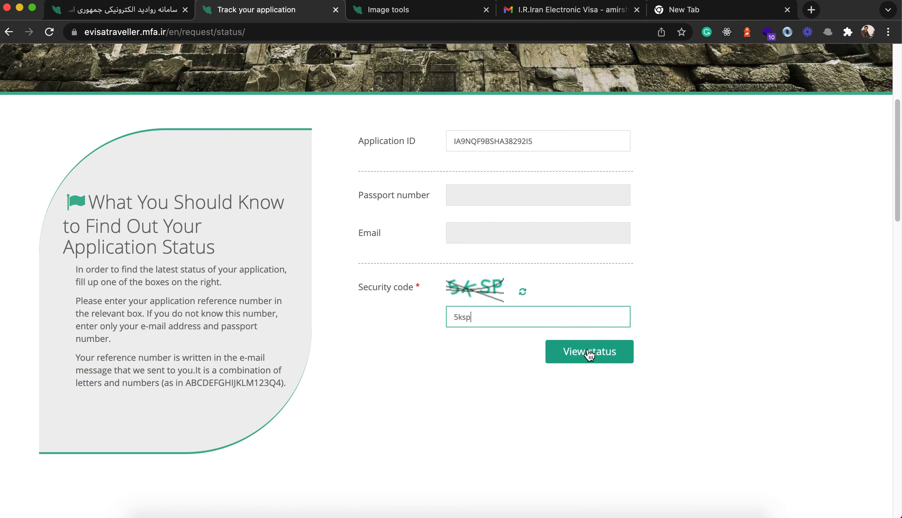
pyautogui.click(586, 352)
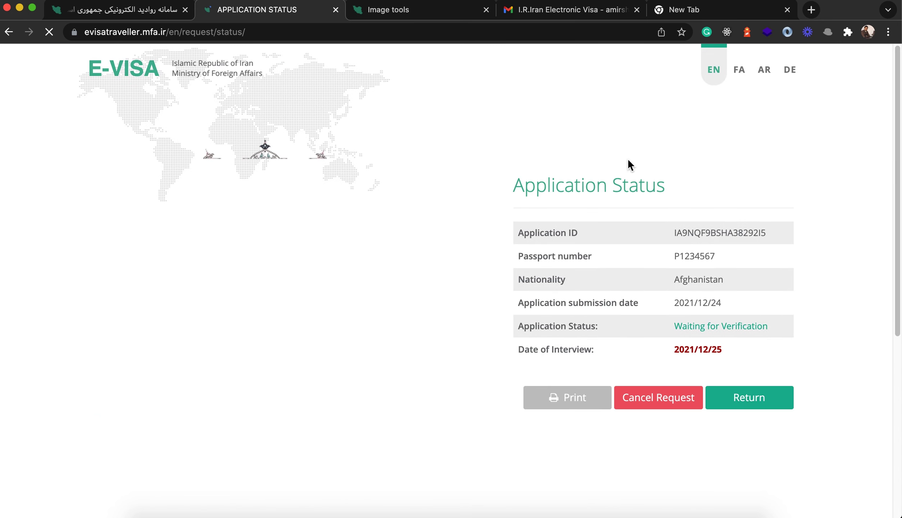
pyautogui.moveTo(487, 218); pyautogui.dragTo(823, 395)
pyautogui.click(823, 395)
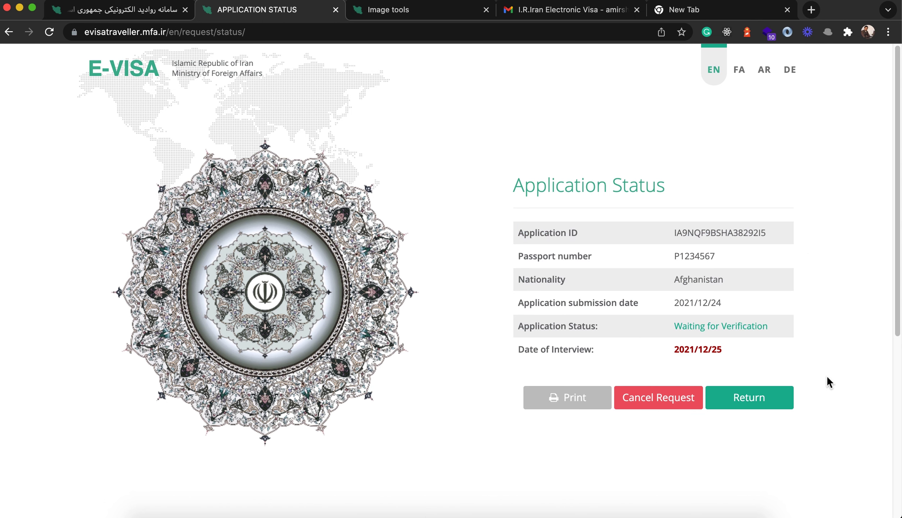
pyautogui.moveTo(494, 308); pyautogui.dragTo(738, 356)
pyautogui.click(791, 372)
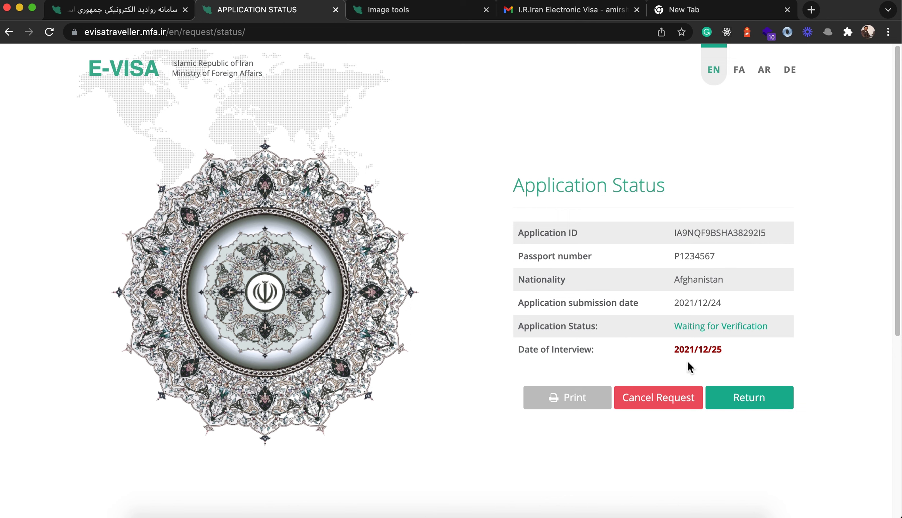